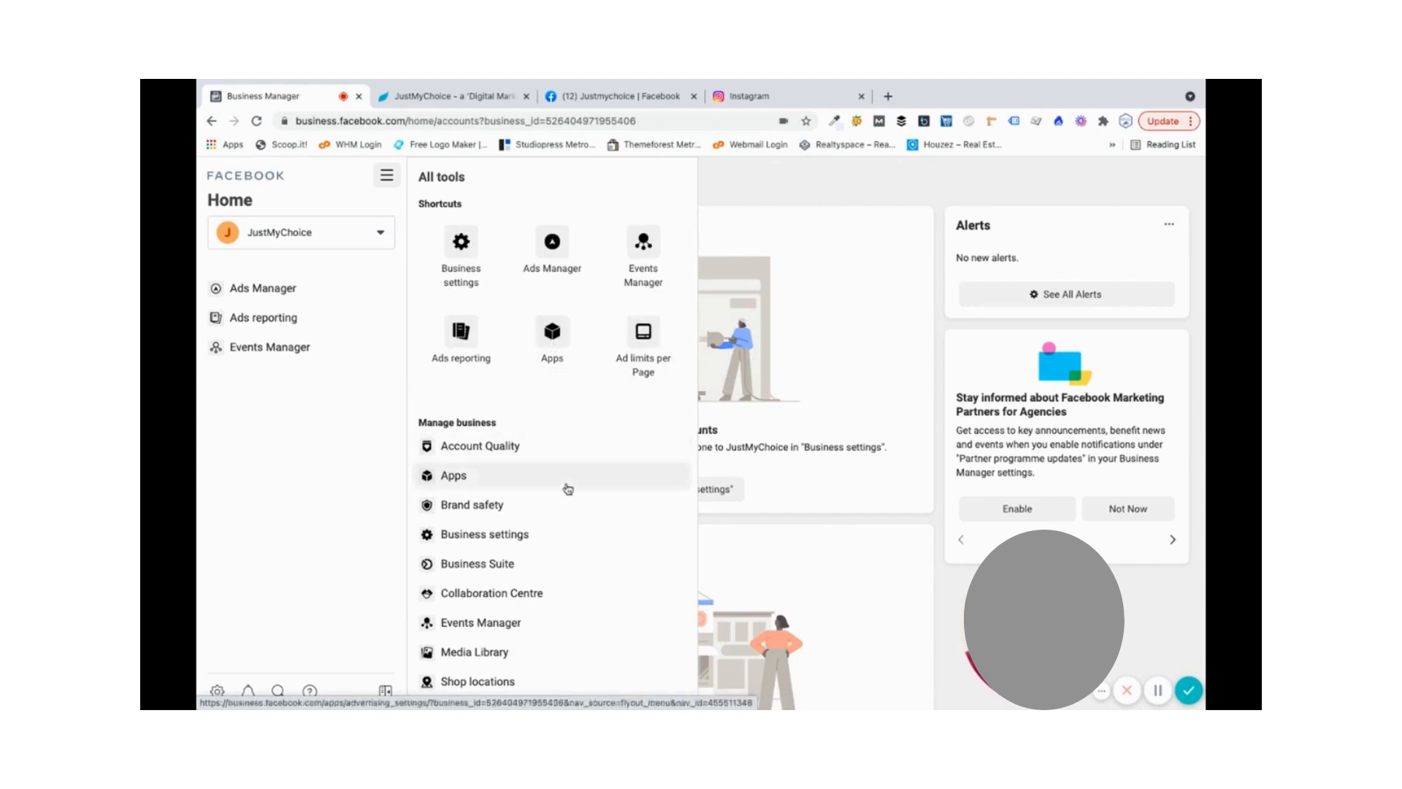
- Scroll through the All tools panel and back up, then open Business settings
scroll(564, 487, "down", 2)
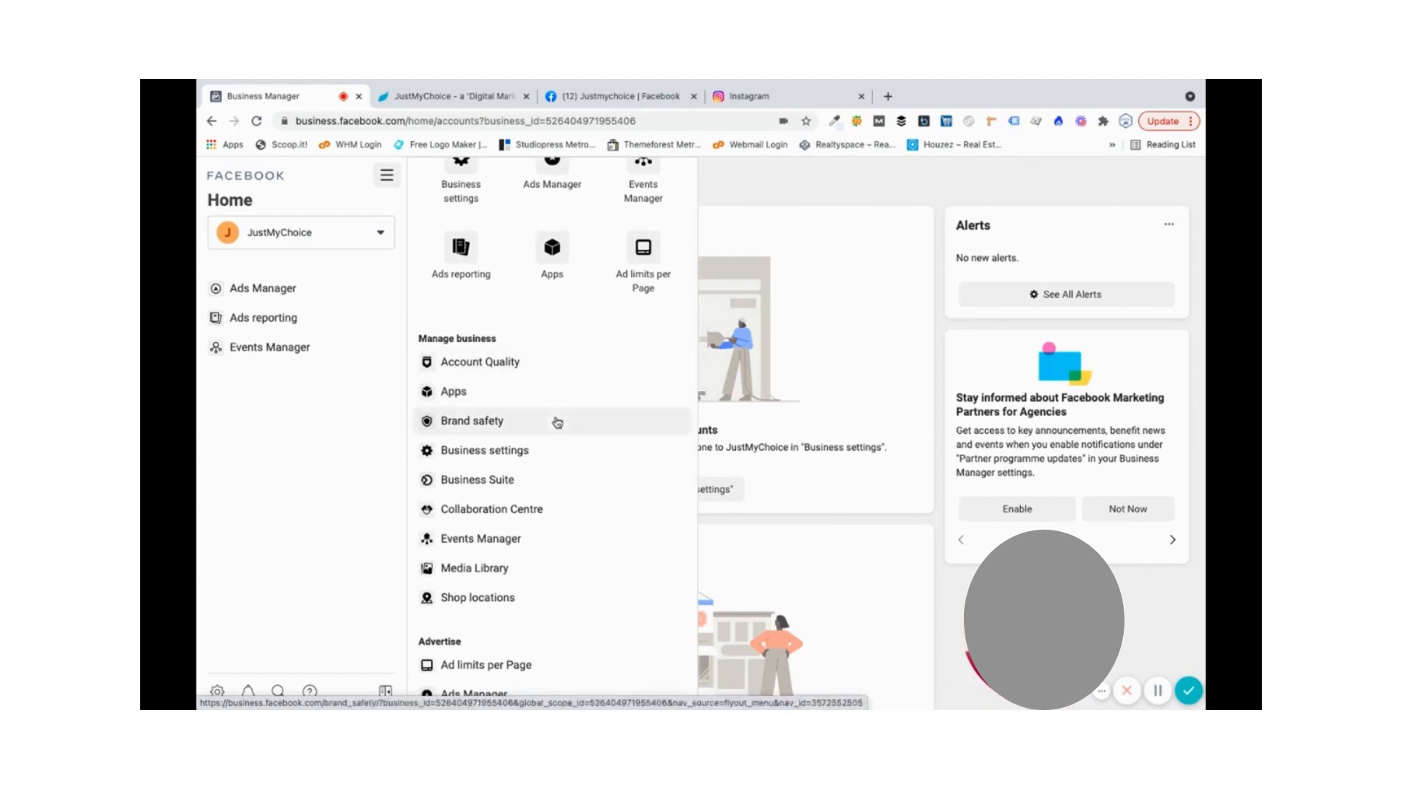
scroll(557, 422, "down", 3)
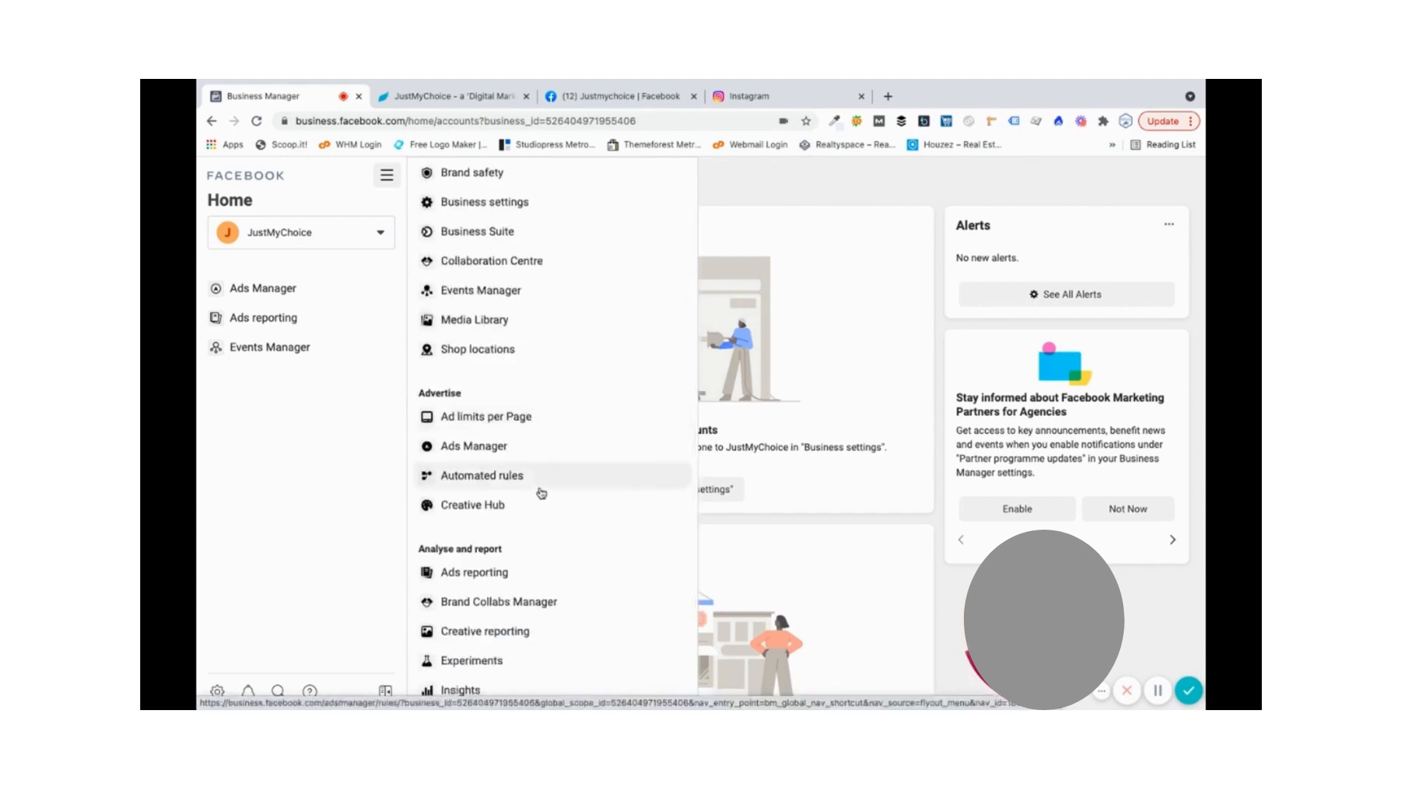
scroll(541, 493, "down", 1)
scroll(552, 438, "down", 1)
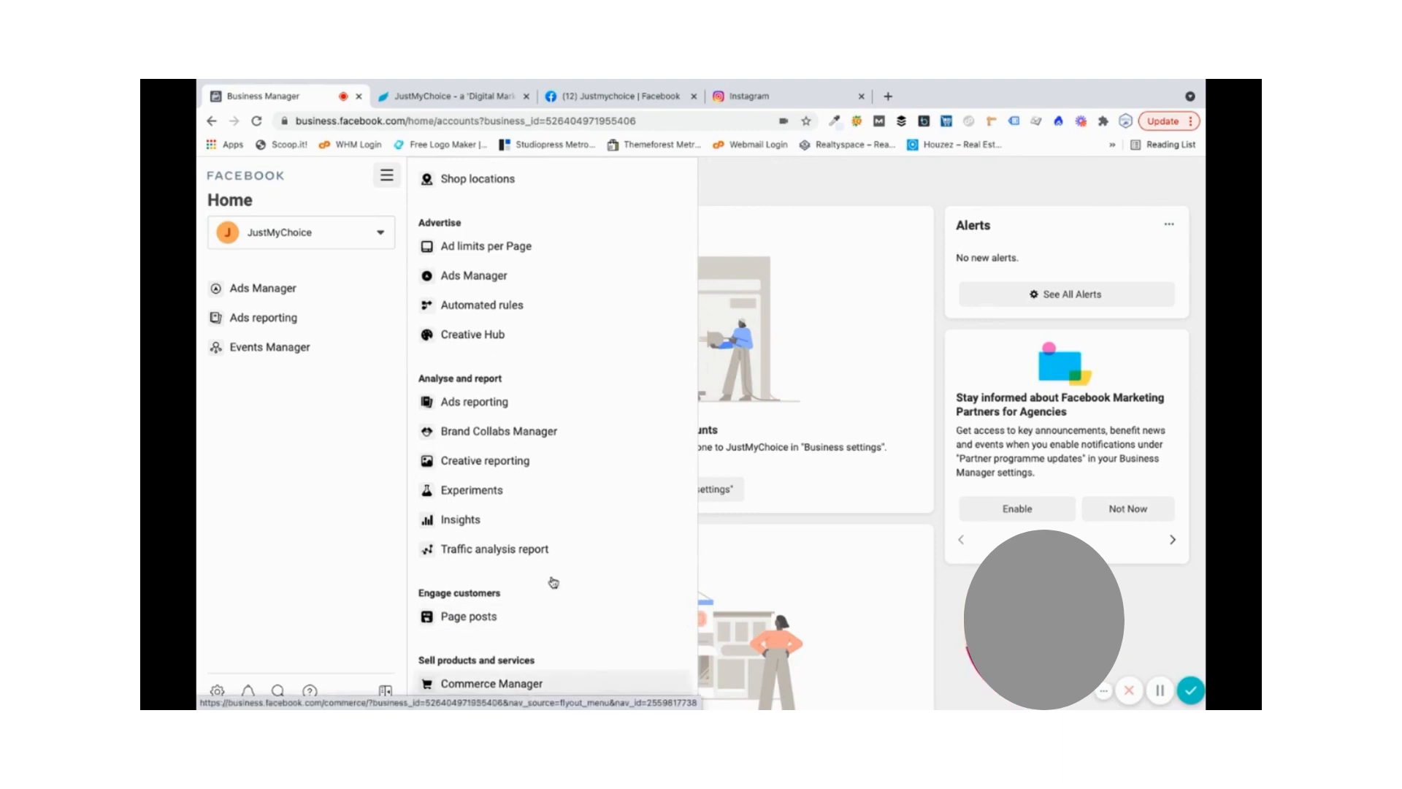
scroll(562, 336, "up", 6)
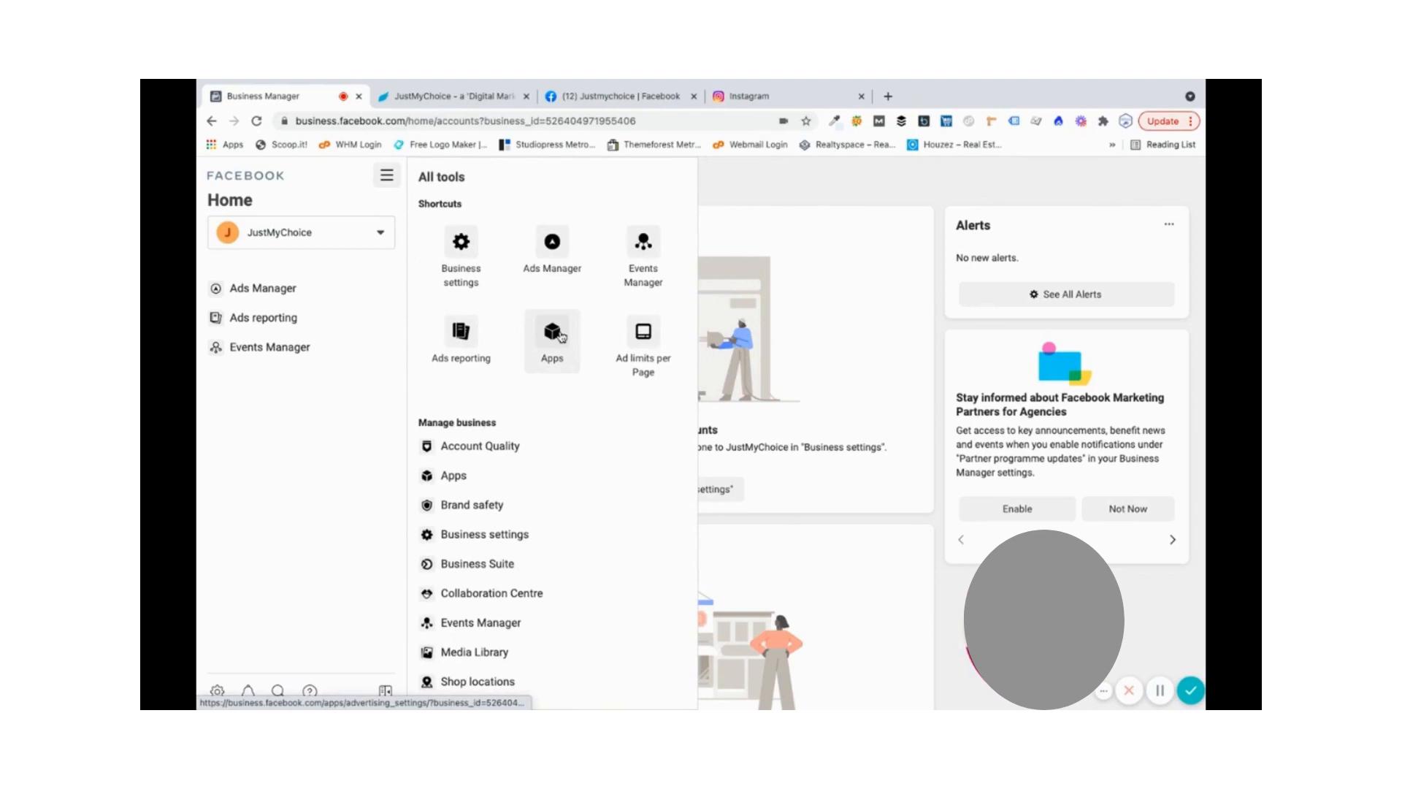
left_click(460, 249)
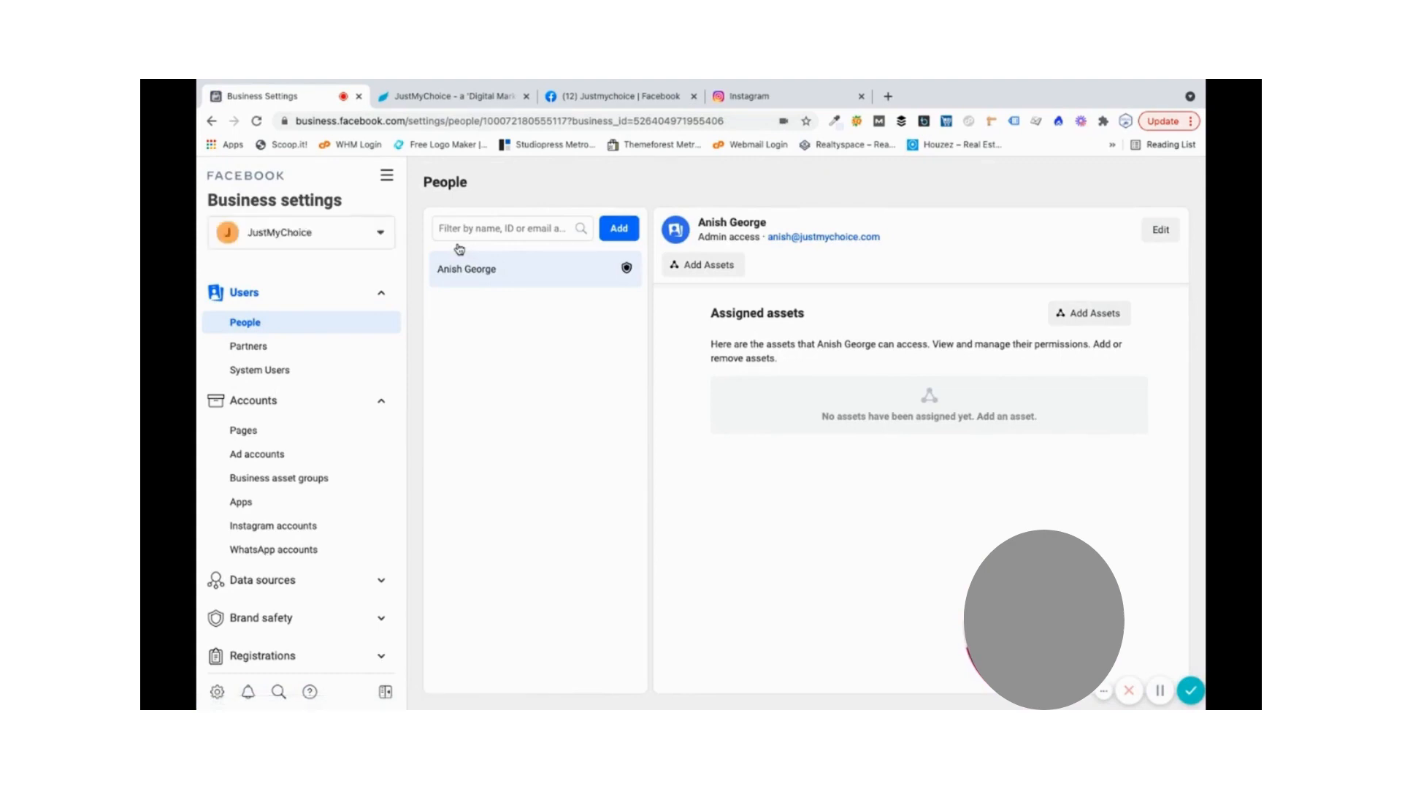
- Collapse the Users and Accounts sidebar groups and go to the Business info page
left_click(379, 298)
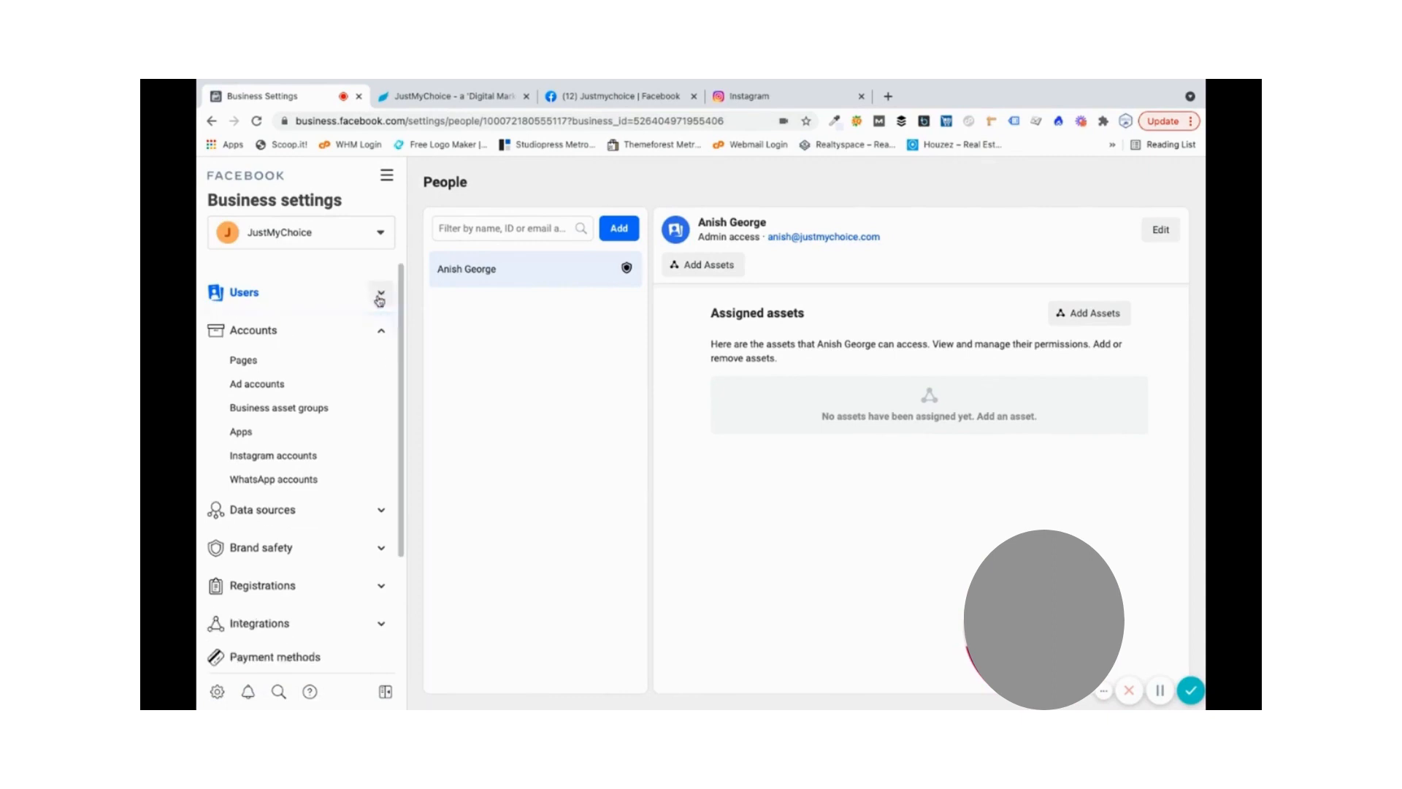
left_click(381, 335)
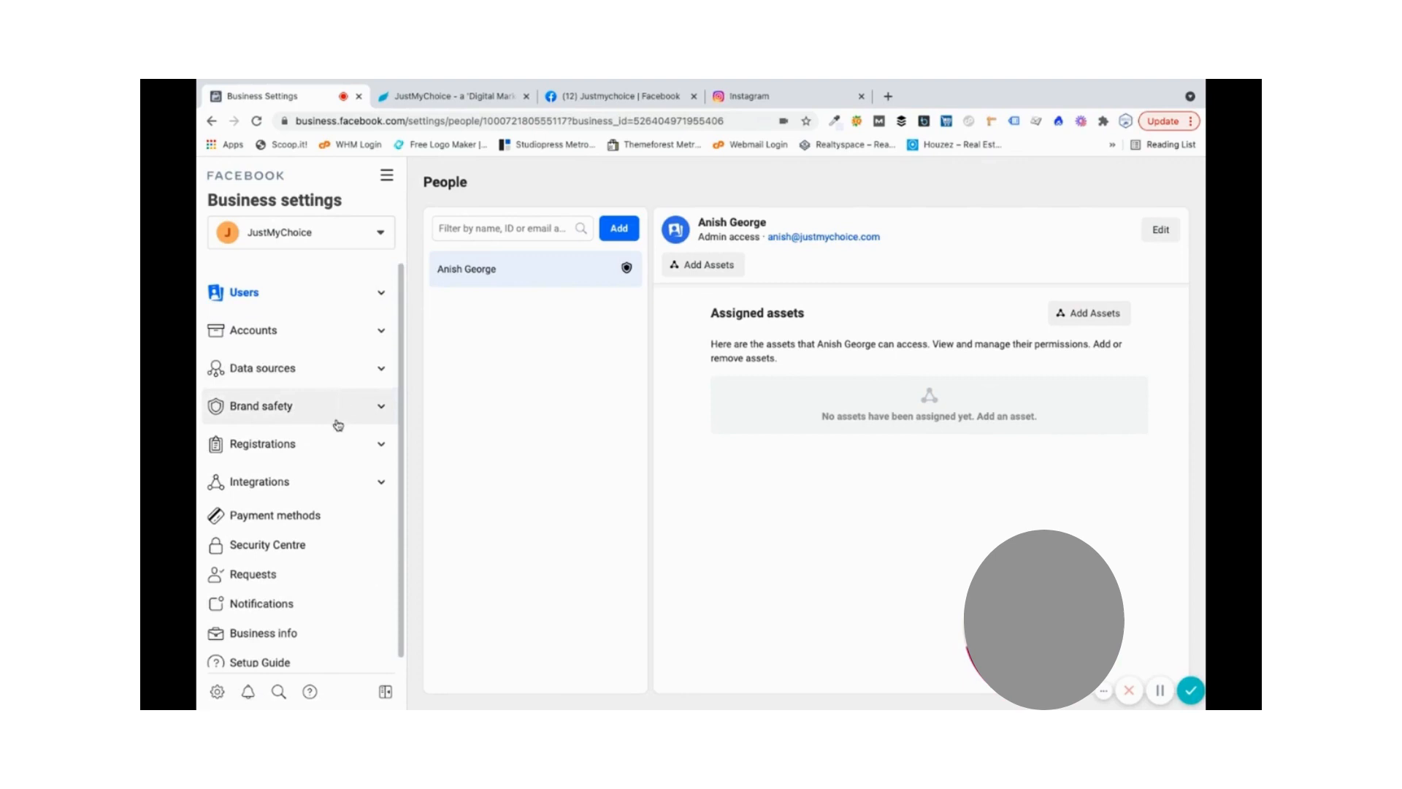
scroll(314, 467, "down", 1)
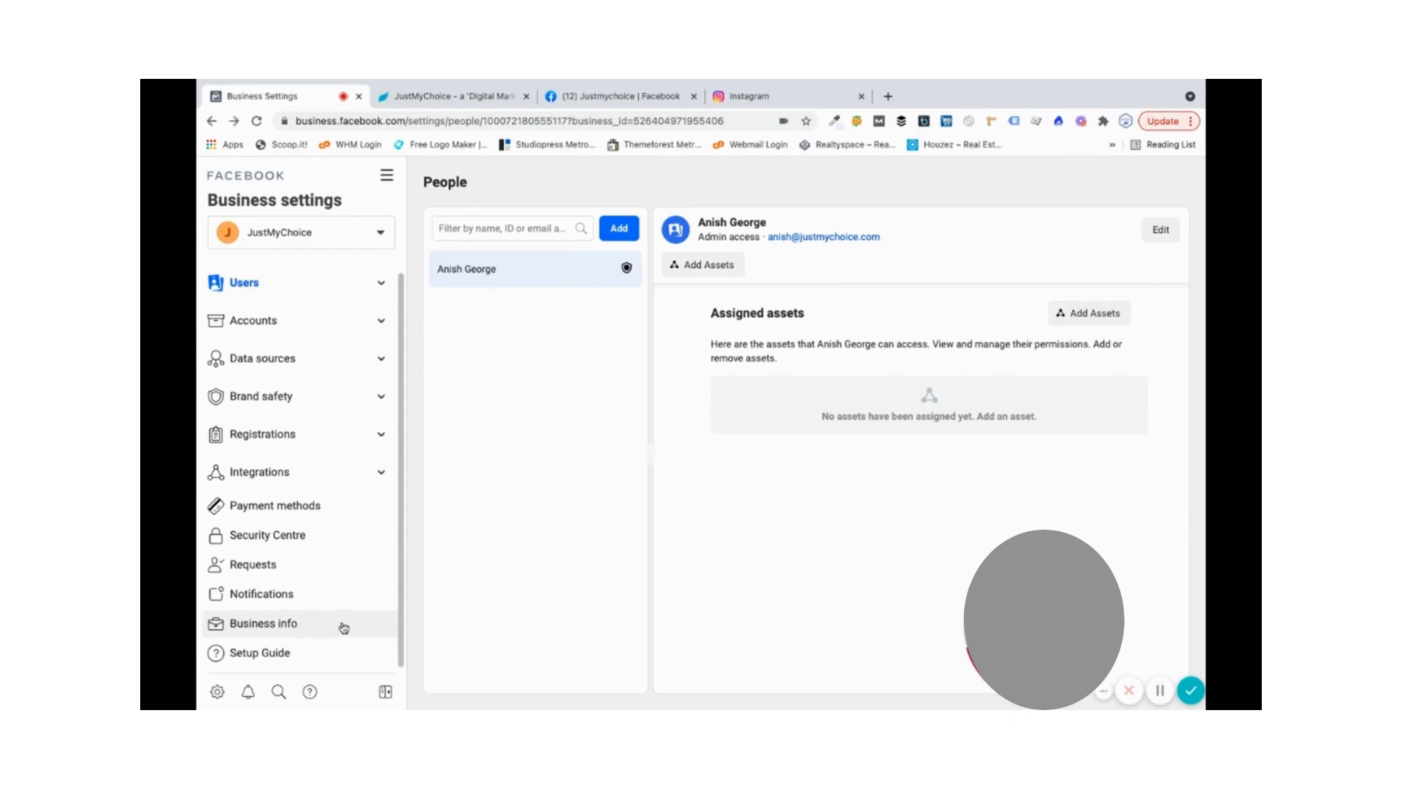
left_click(343, 628)
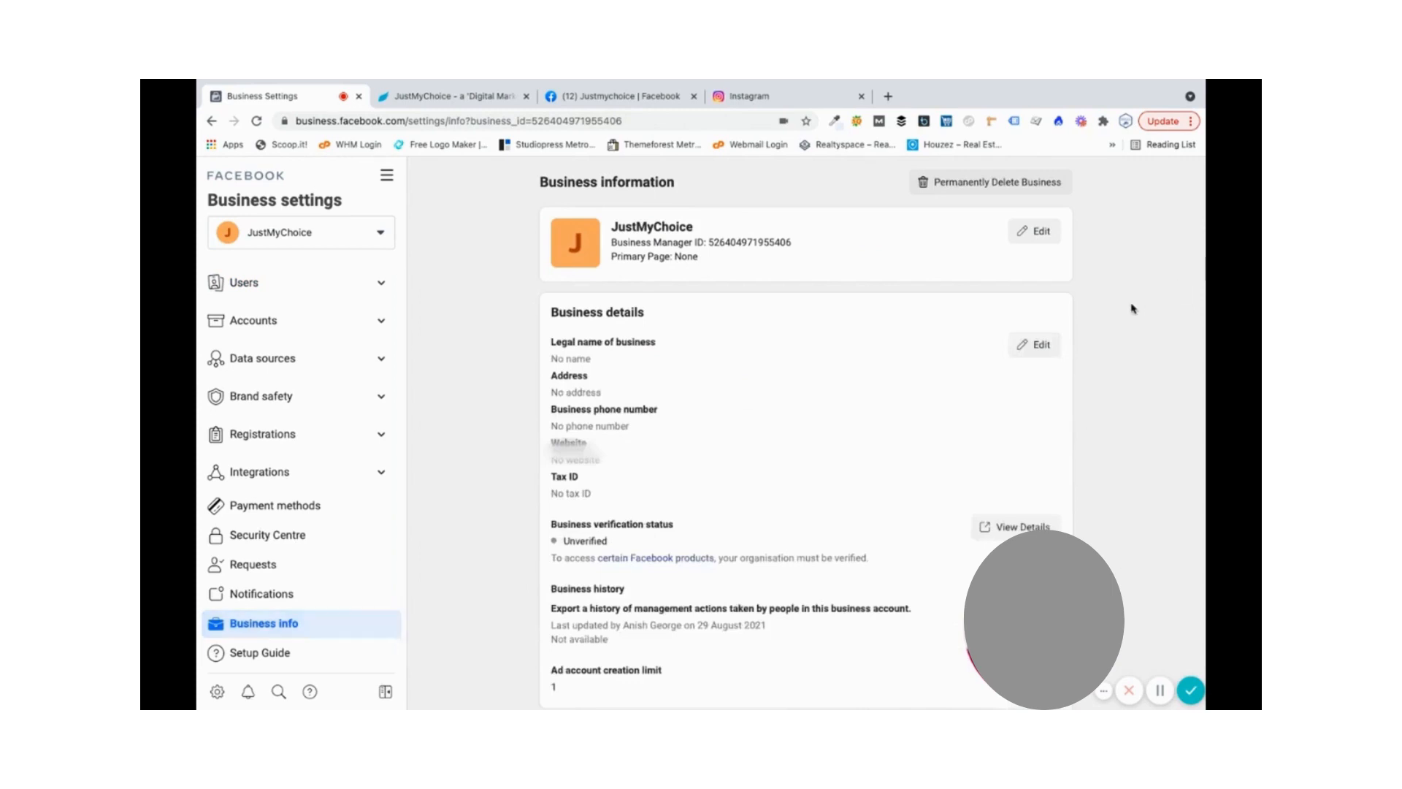
- Edit the business details with legal name JustMyChoice and country India
left_click(1031, 345)
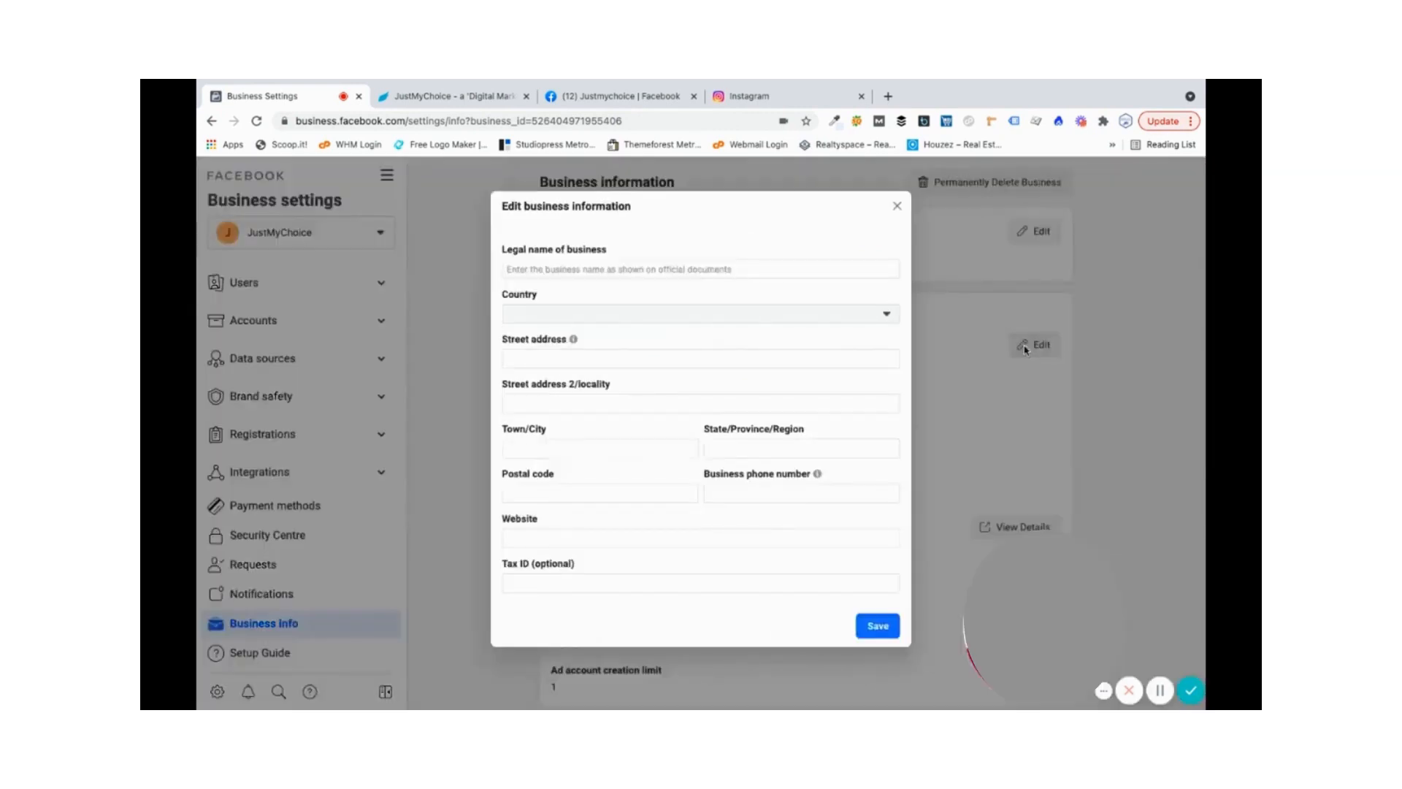
left_click(560, 270)
type("Ju")
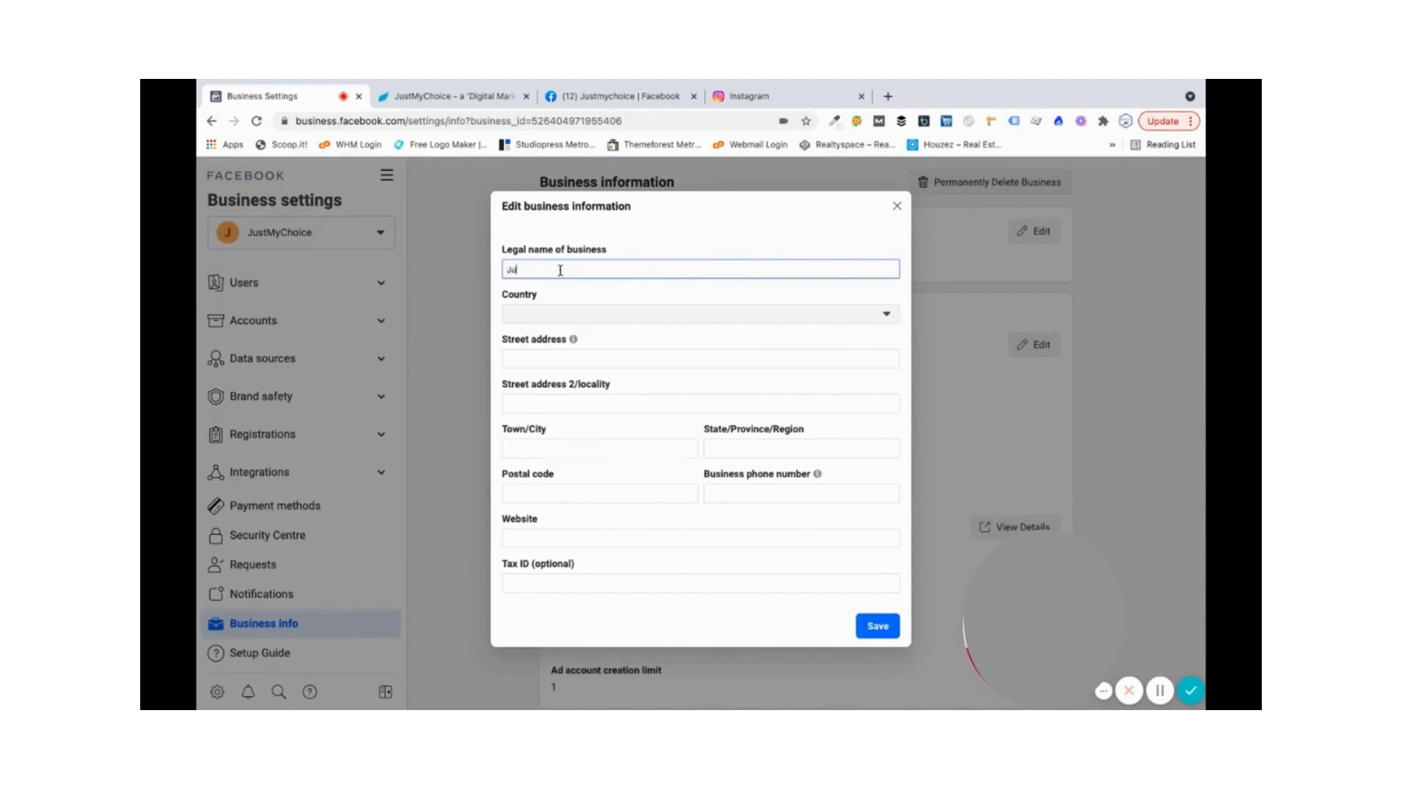
type("stMyChoice")
left_click(638, 319)
type("indi")
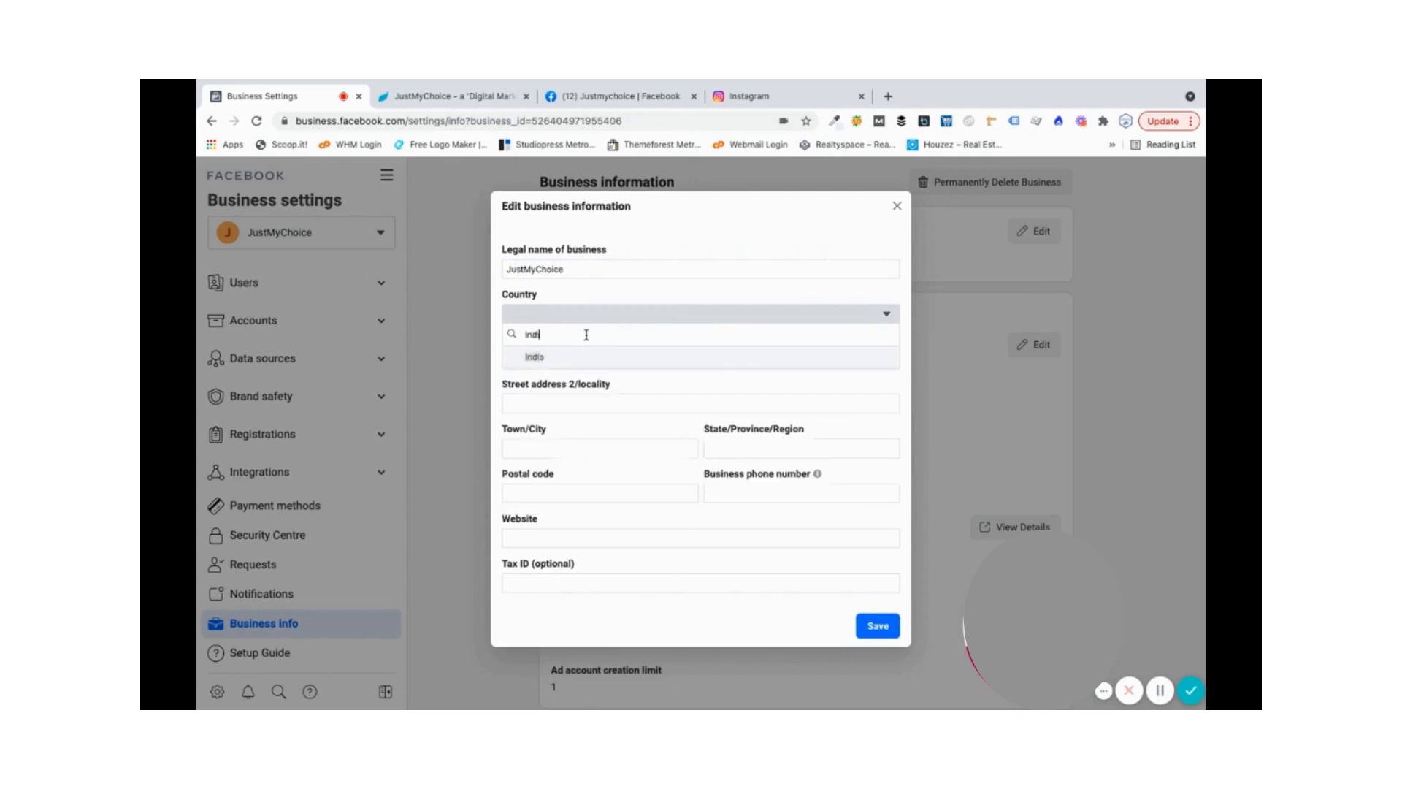
left_click(639, 362)
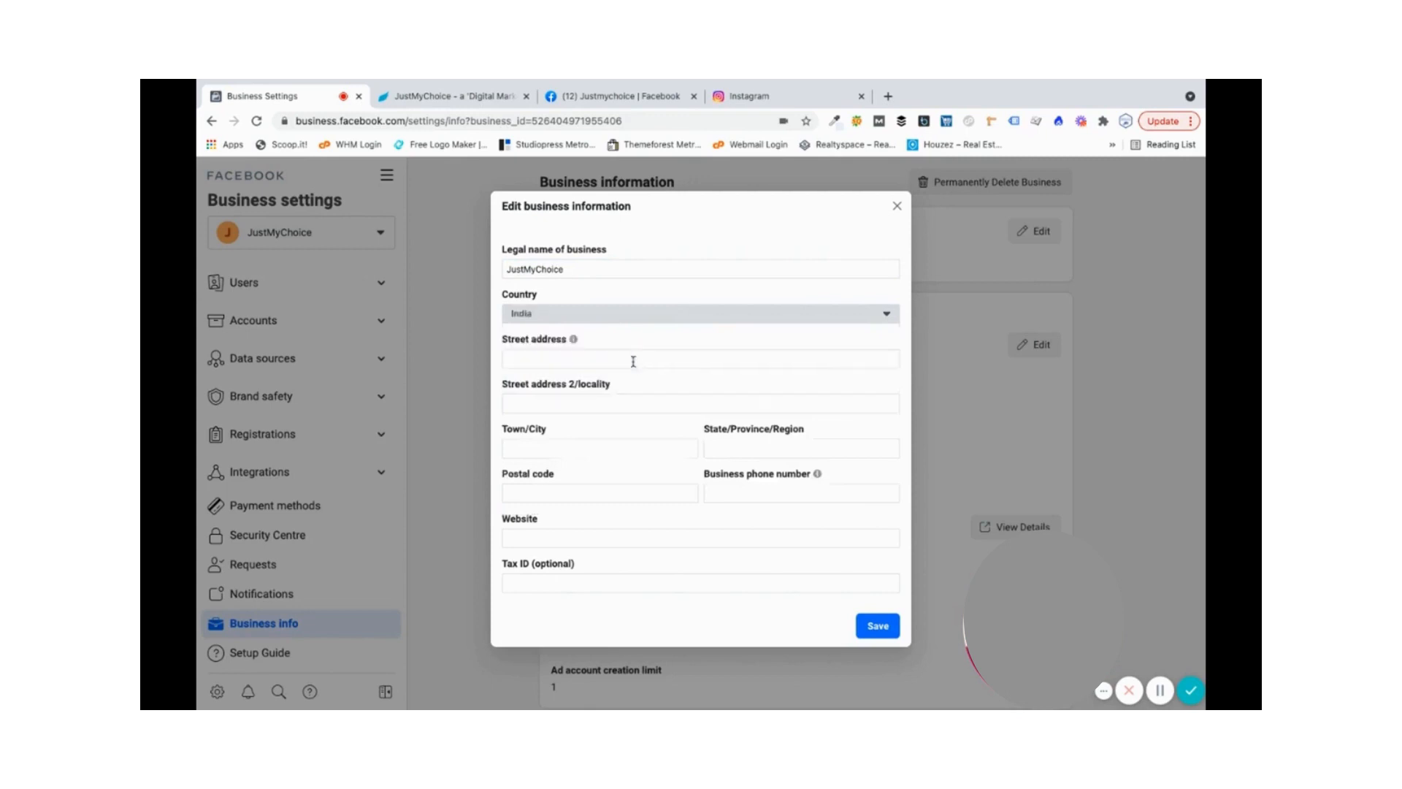
left_click(521, 363)
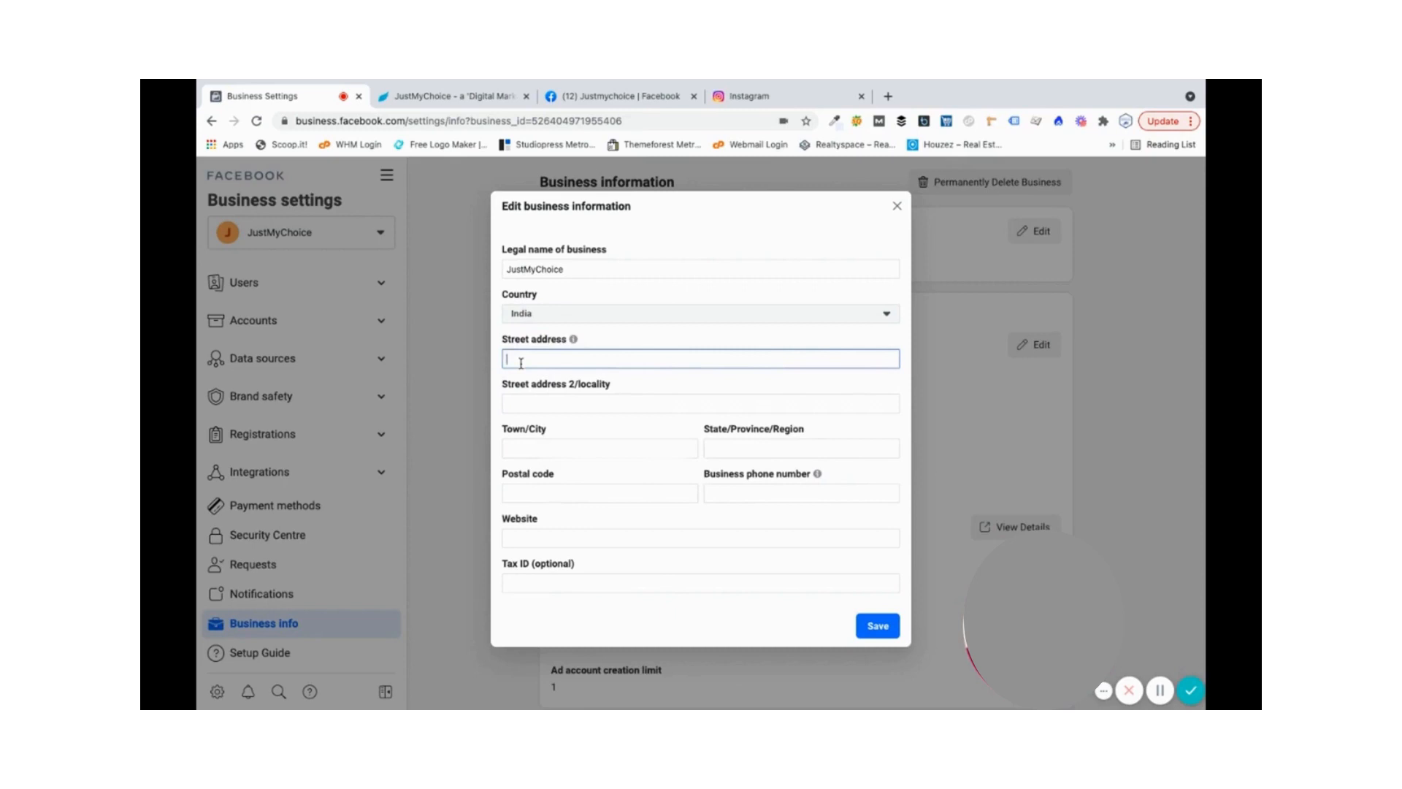
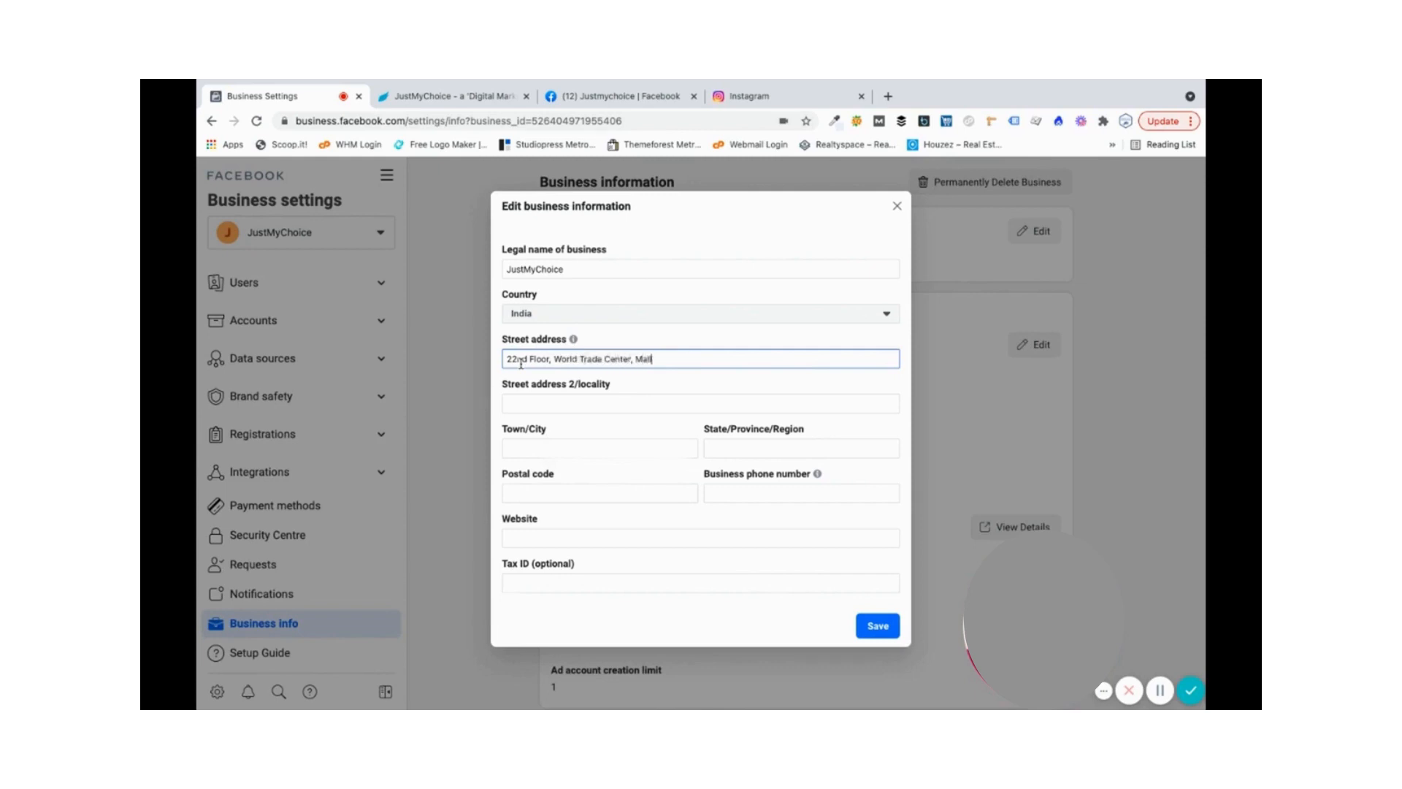
- Fill in the business street address, town/city, state and postal code
left_click(533, 404)
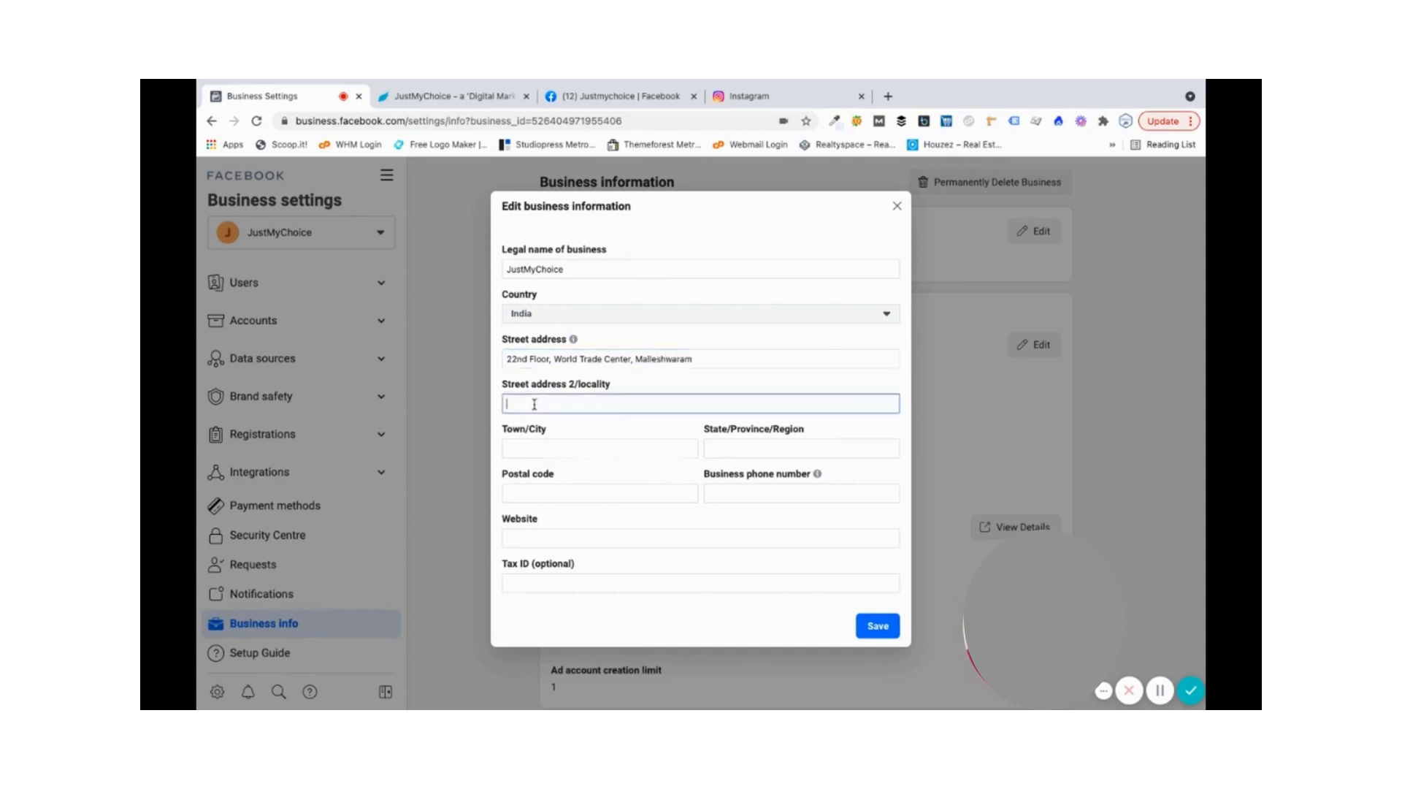
left_click(529, 451)
type("Bangal")
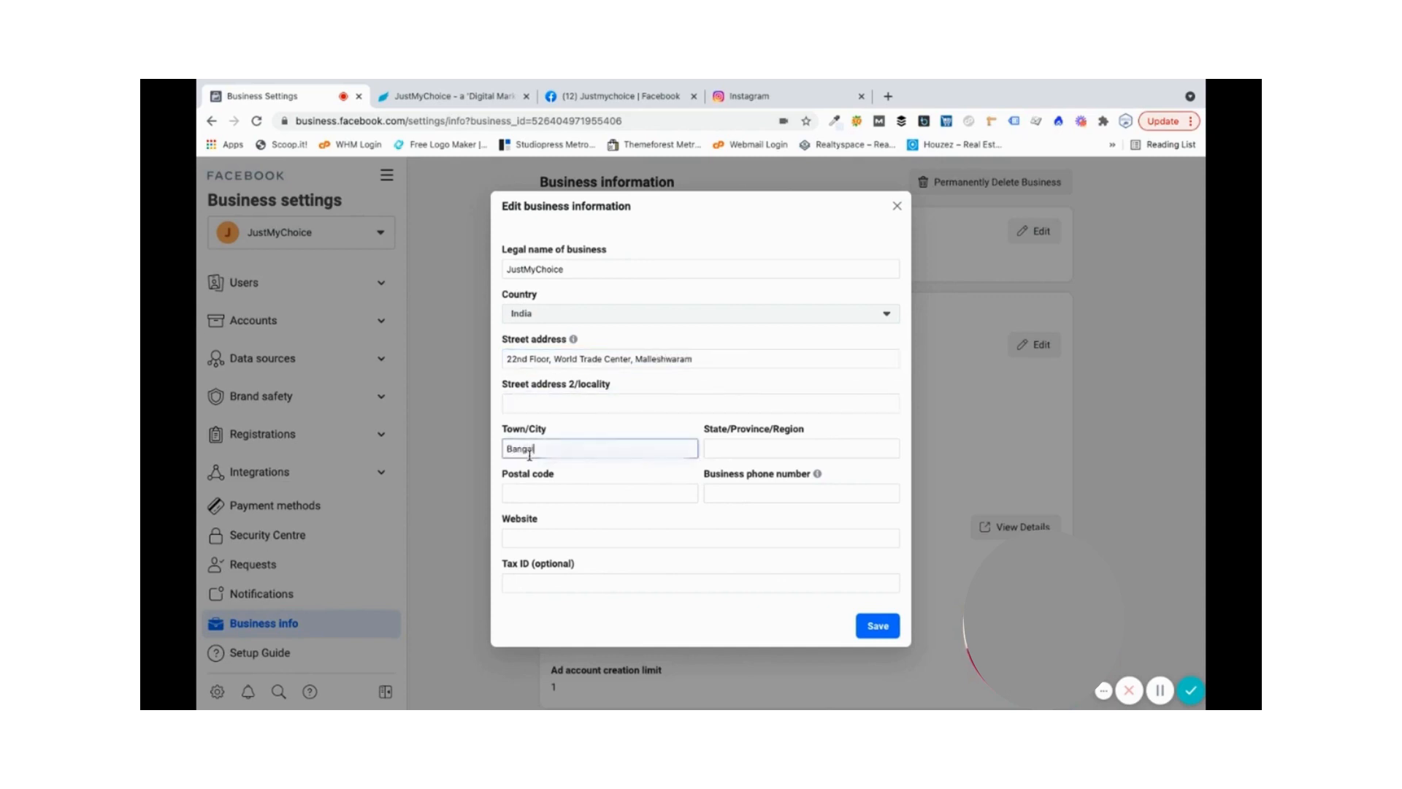
type("ore")
left_click(740, 447)
type("K")
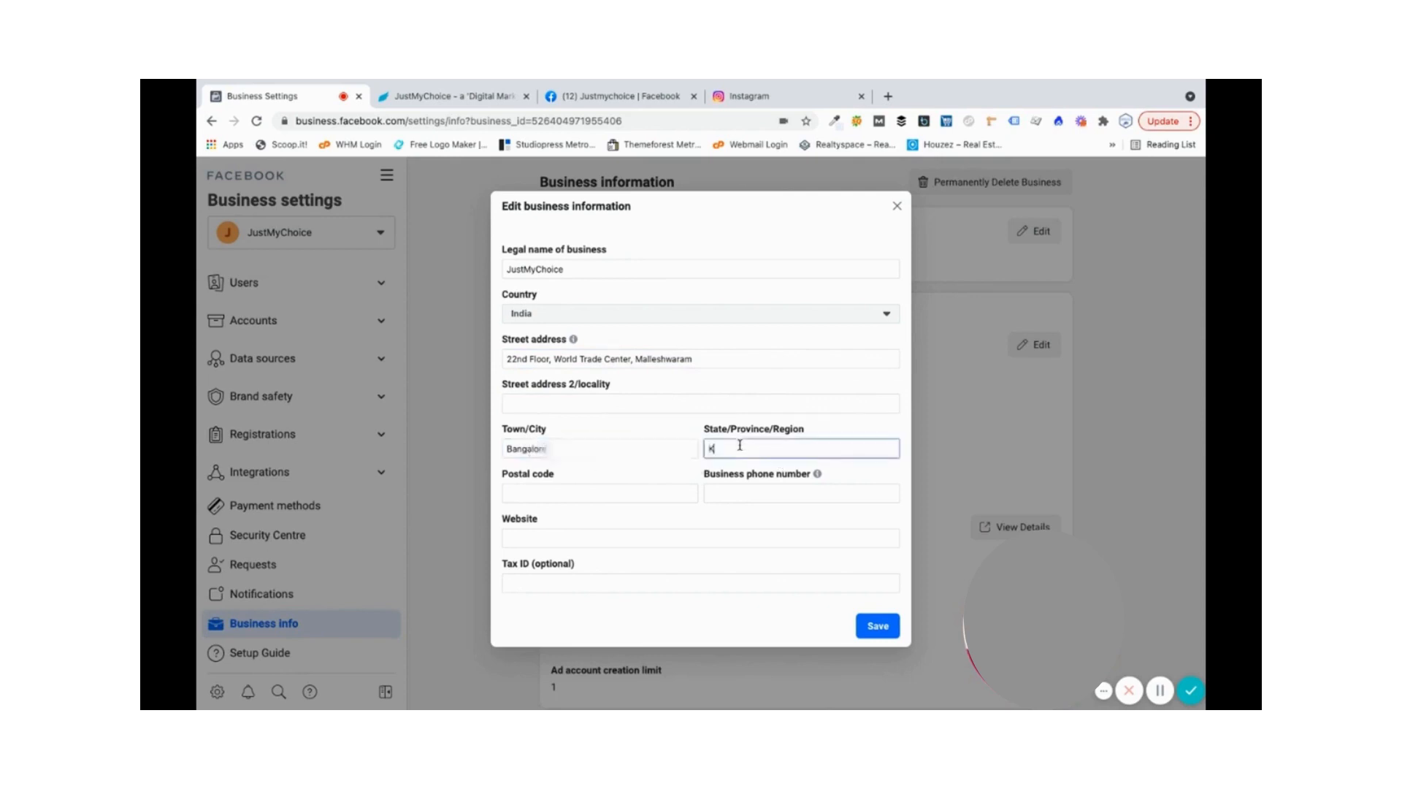
type("arnataka")
left_click(582, 501)
type("560")
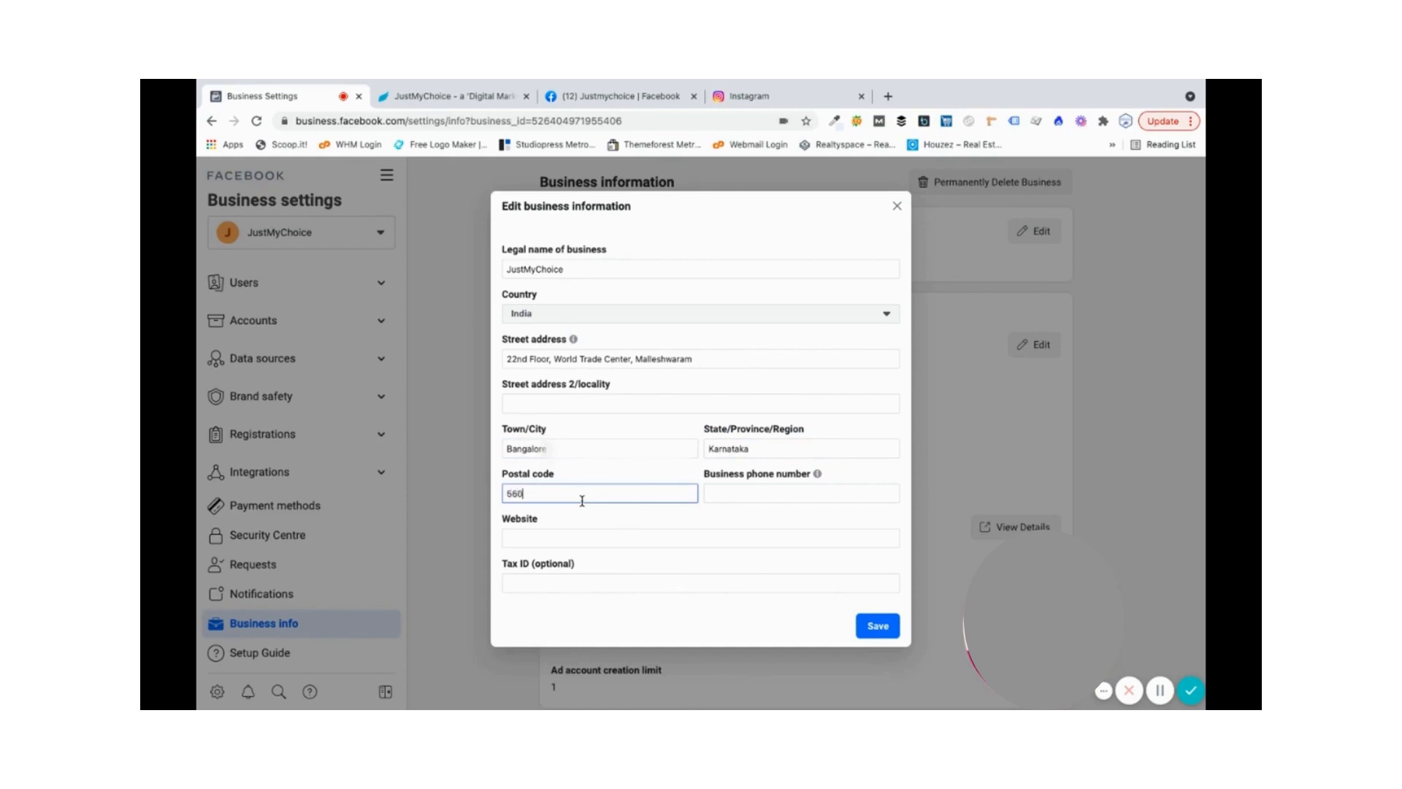
type("055")
left_click(741, 495)
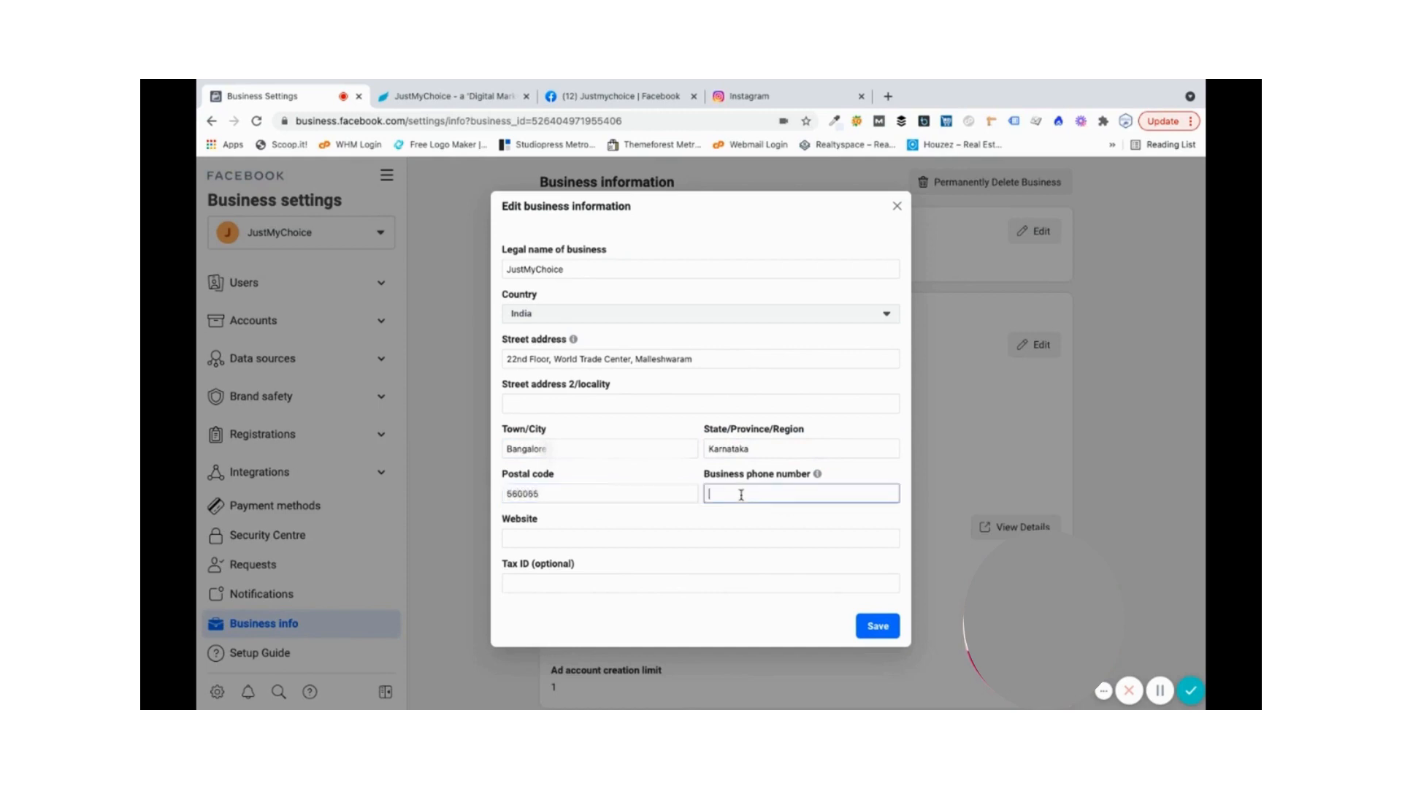
left_click(544, 546)
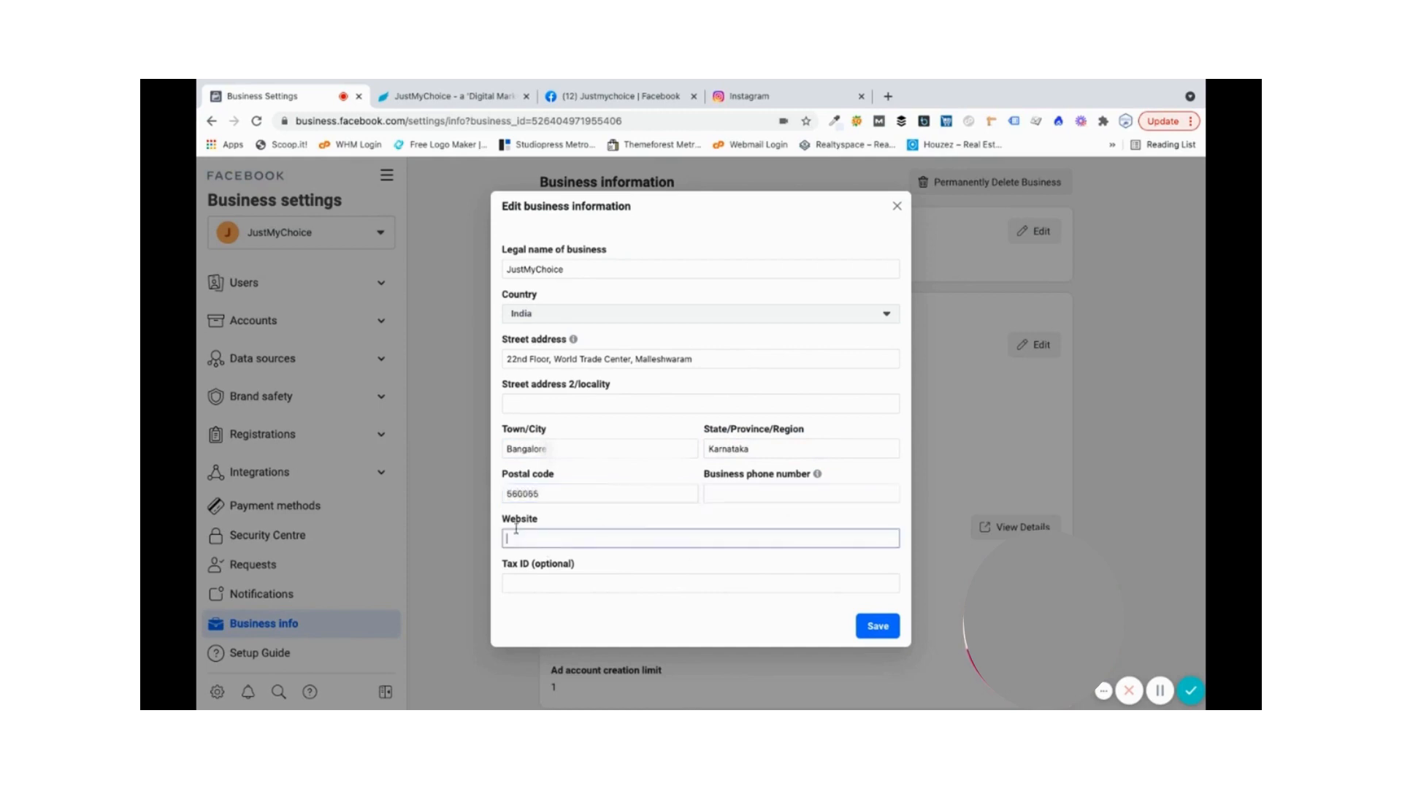
type("https://www.justmychoice.com")
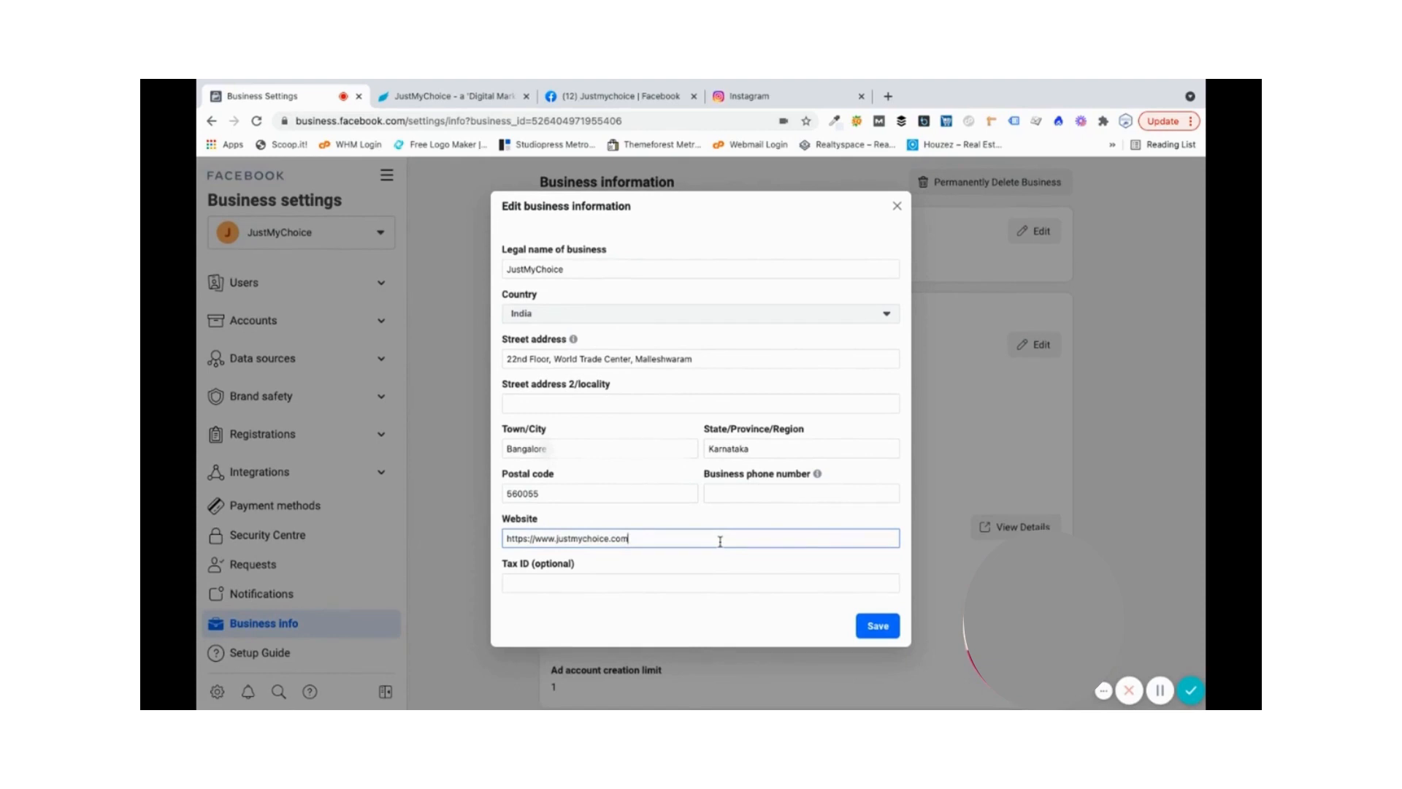
left_click(873, 626)
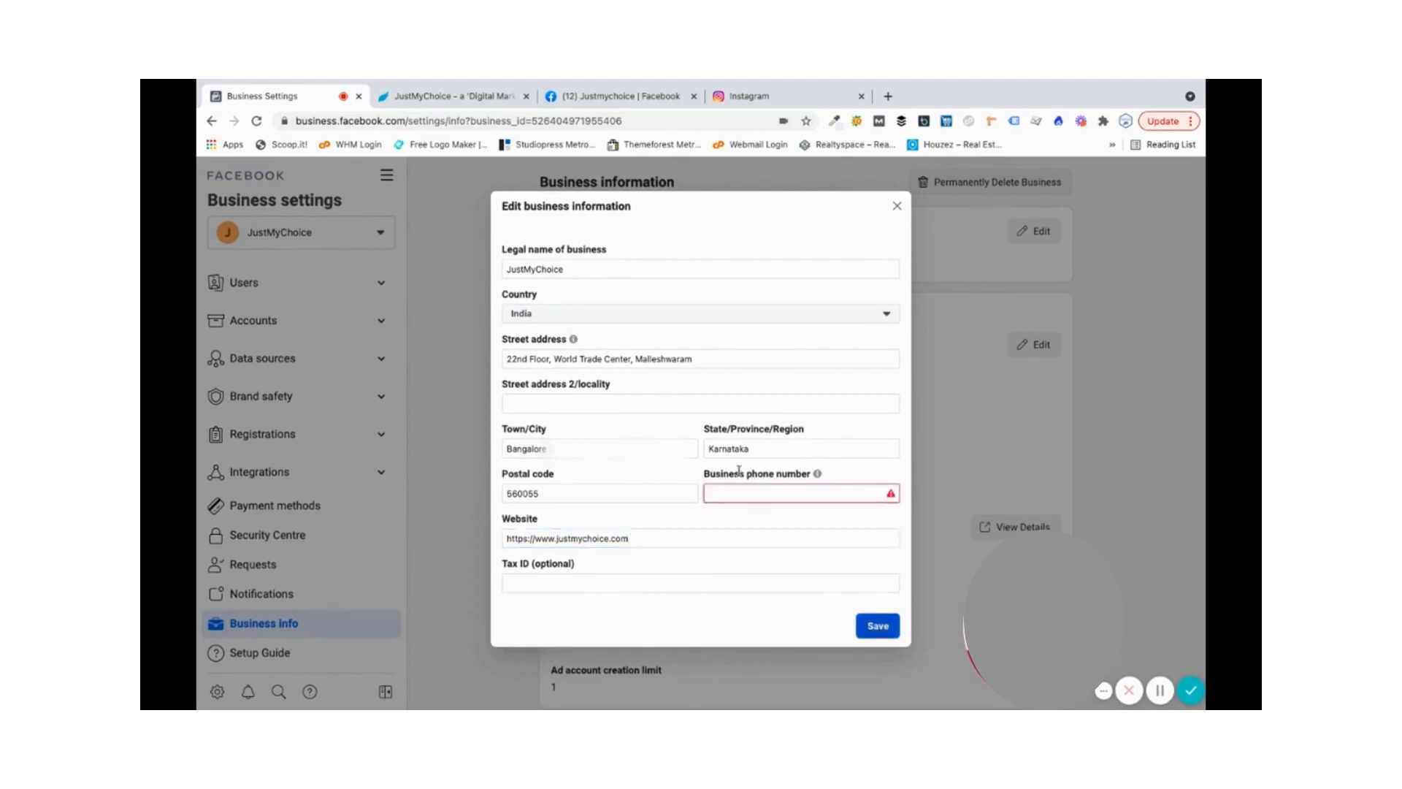
type("76")
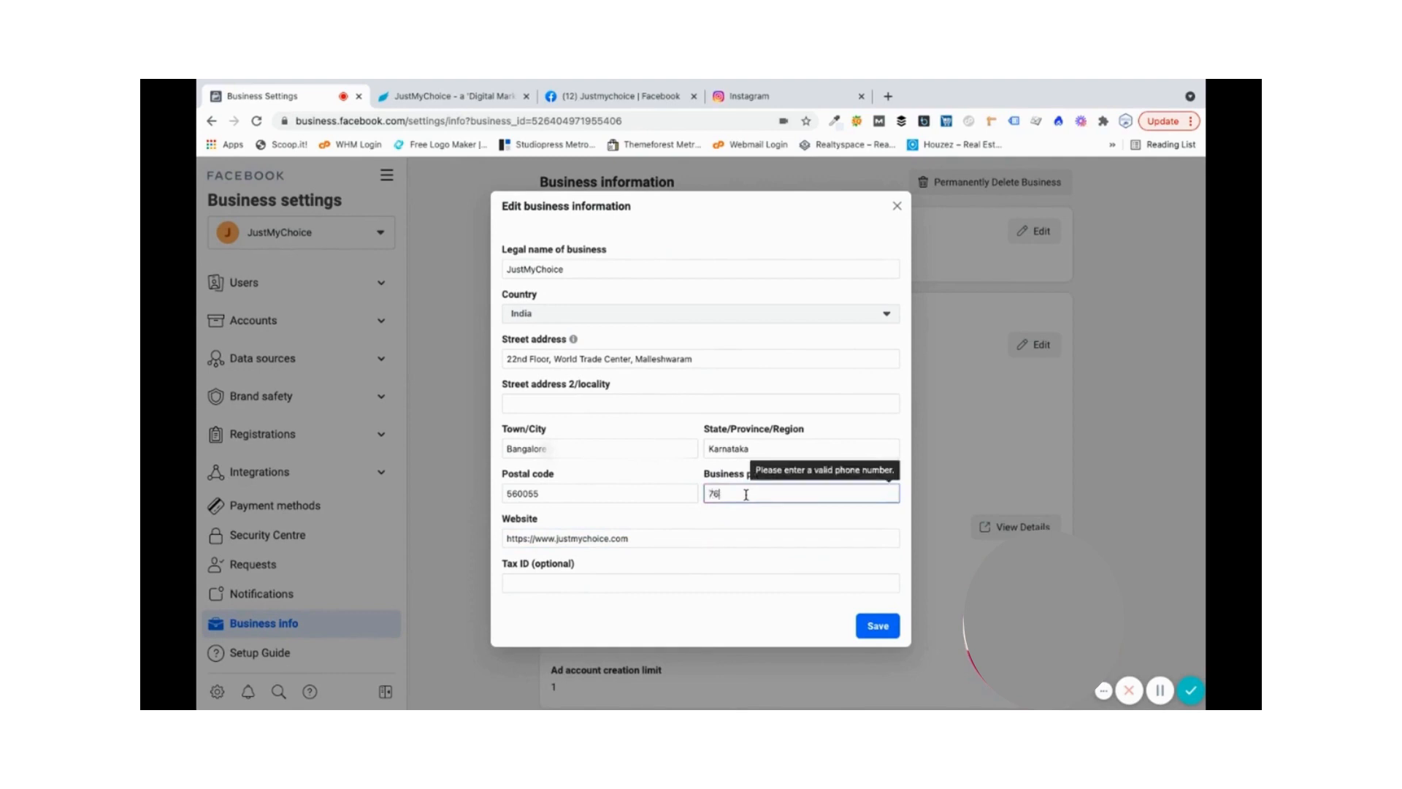
type("28")
type("0")
key("BackSpace")
key("BackSpace")
key("BackSpace")
key("BackSpace")
key("BackSpace")
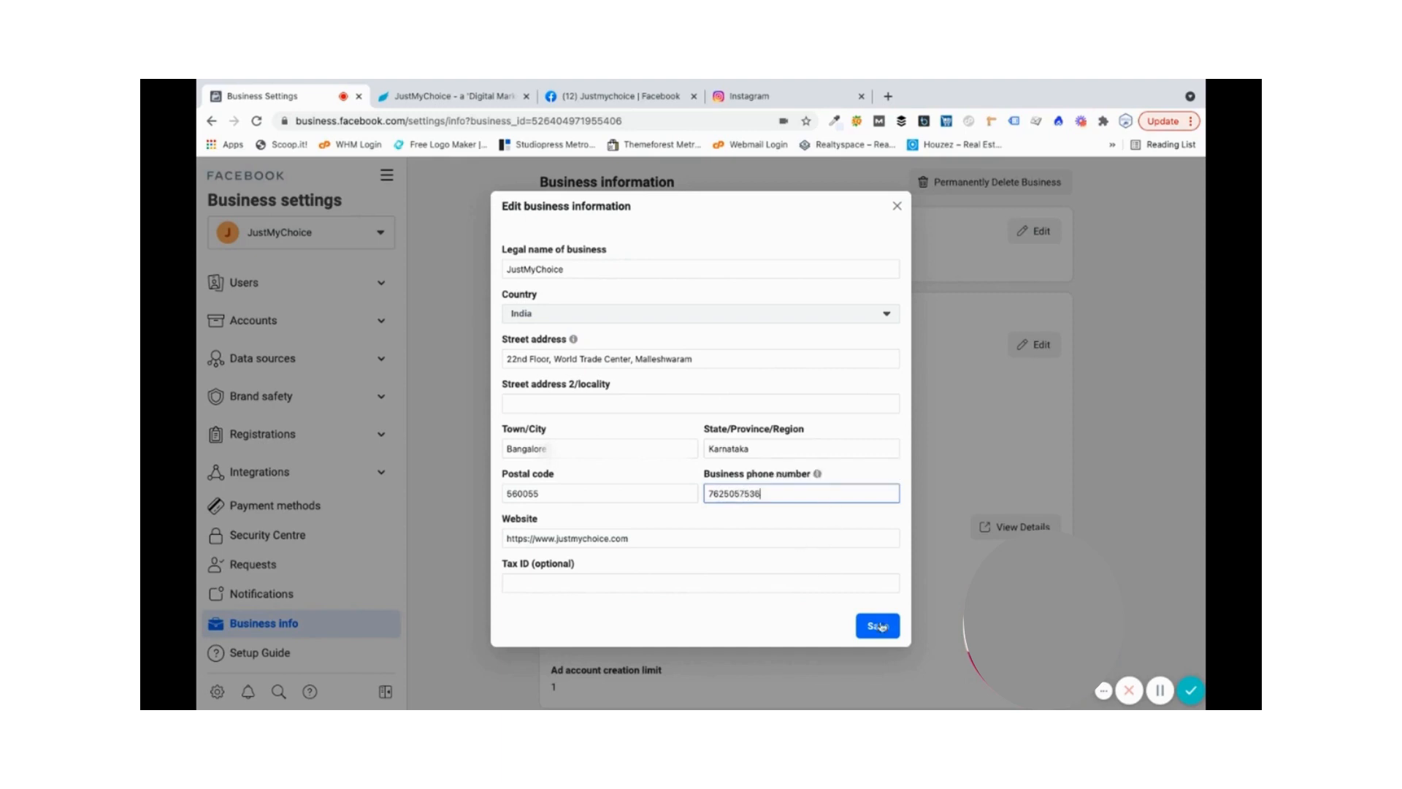
left_click(880, 626)
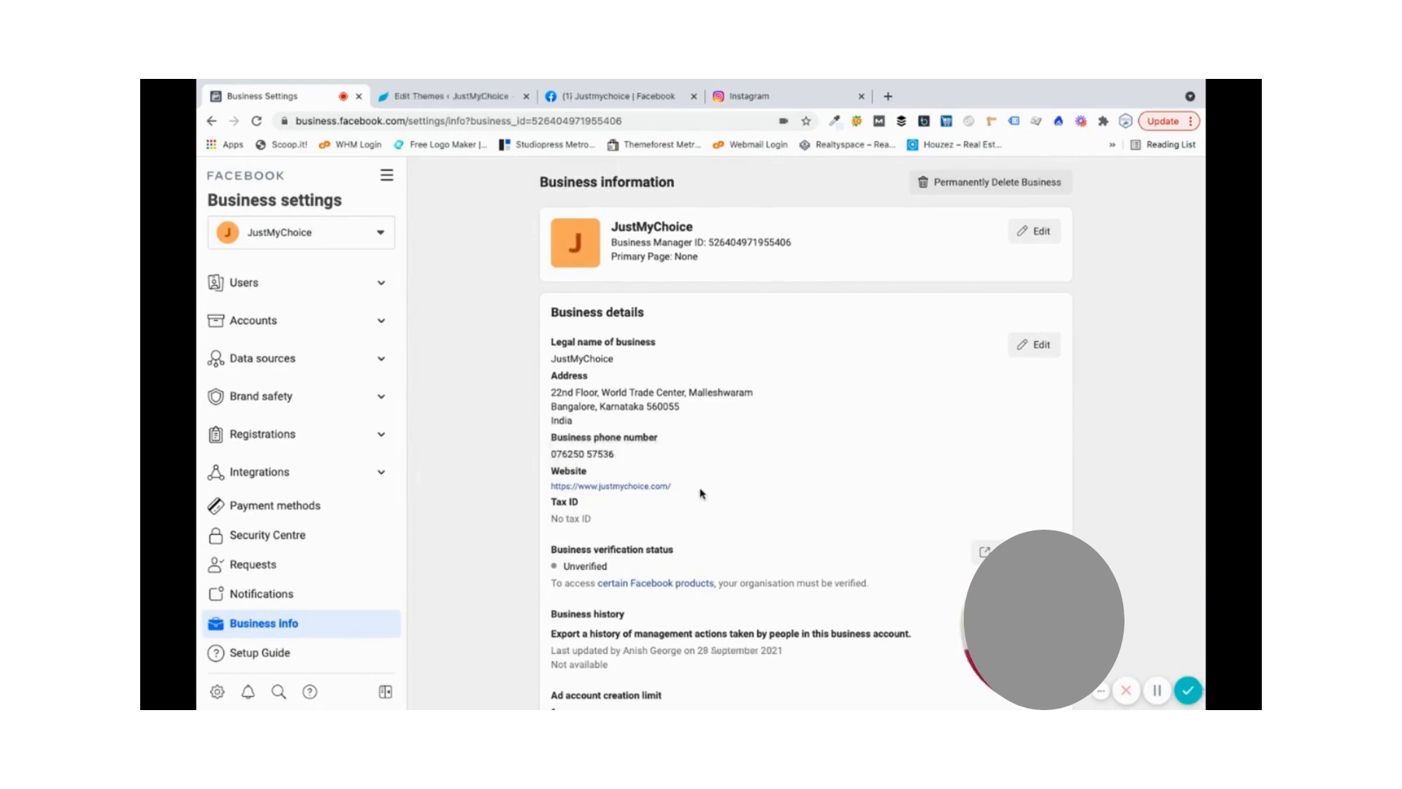
- Review the saved business details, history and options, then go to the Pages list
scroll(701, 494, "down", 2)
scroll(701, 494, "down", 1)
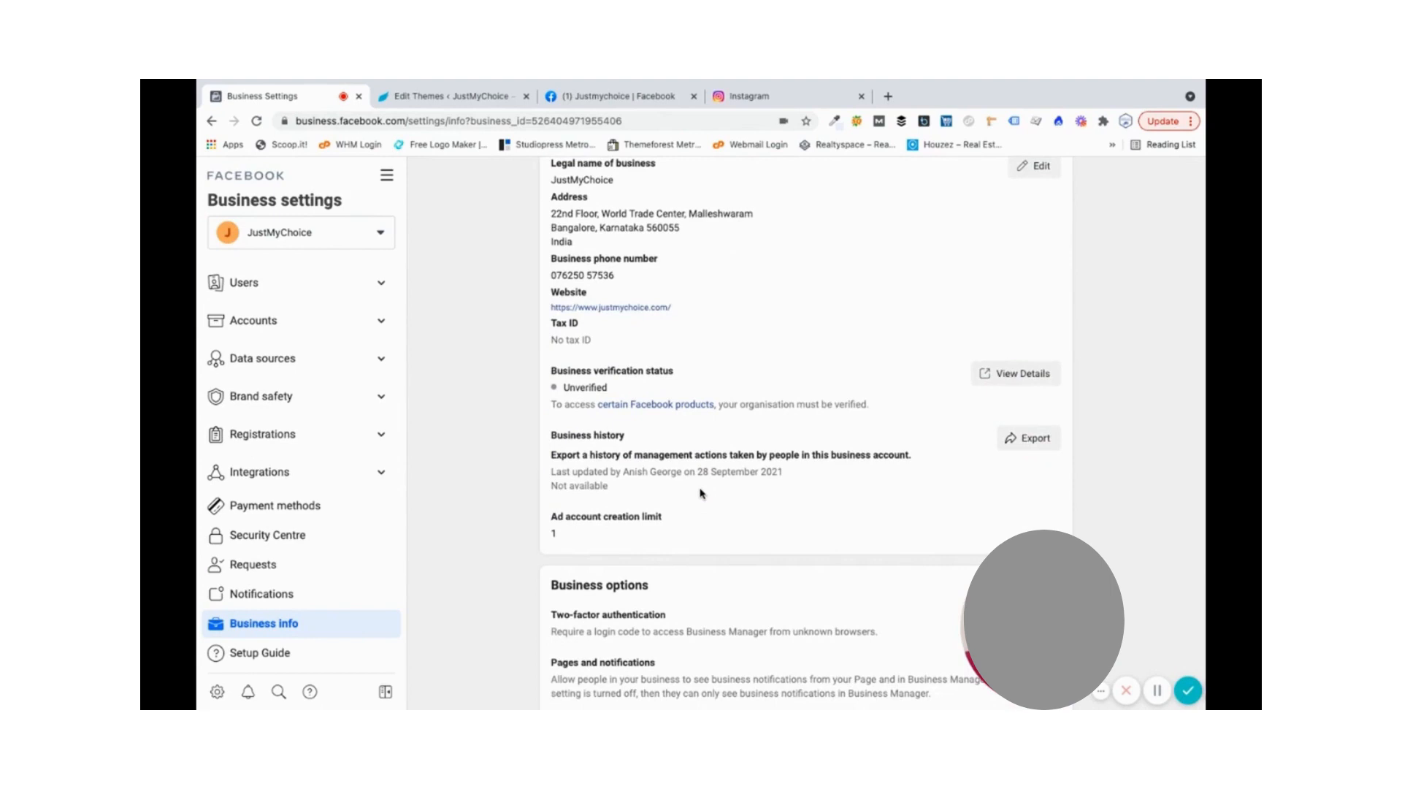
scroll(700, 494, "down", 1)
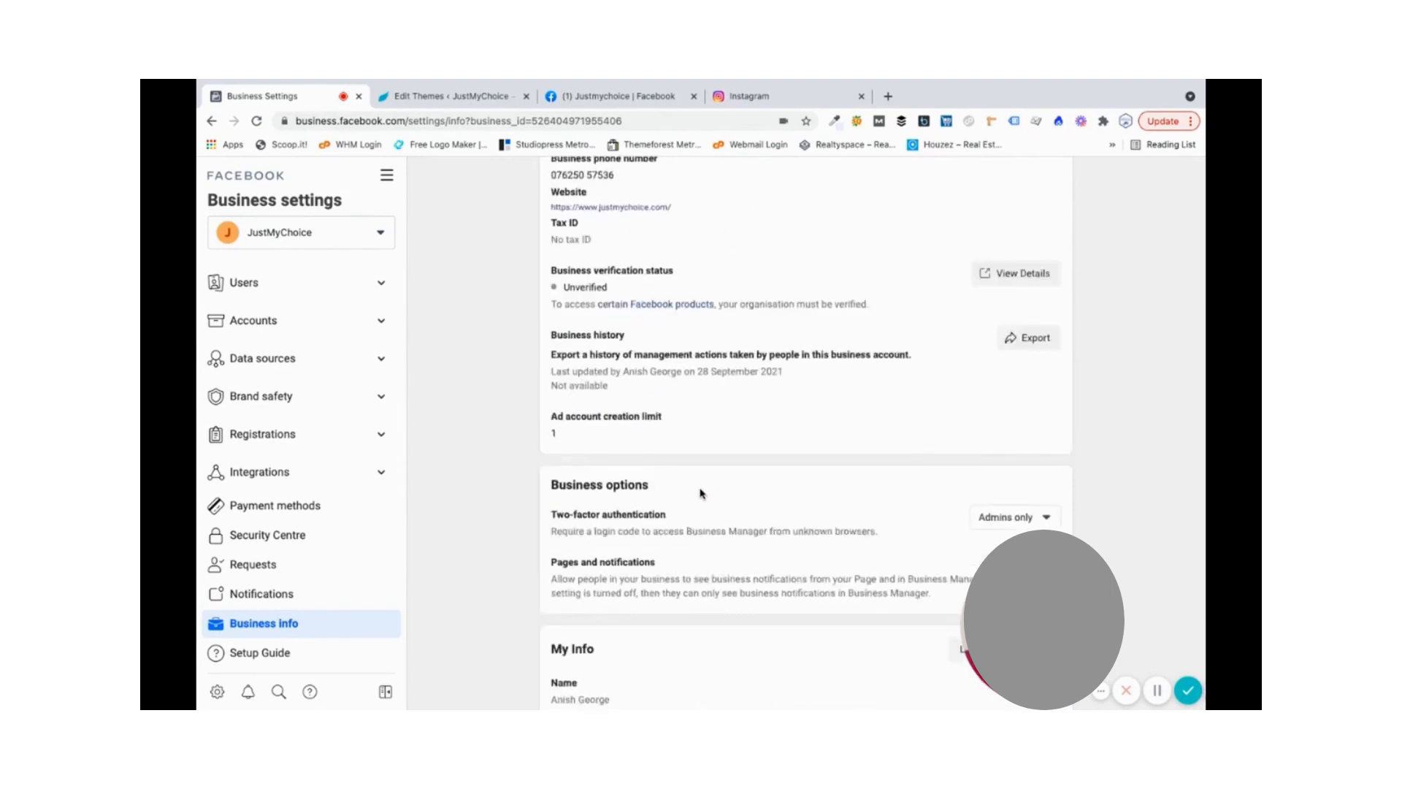
scroll(700, 494, "down", 1)
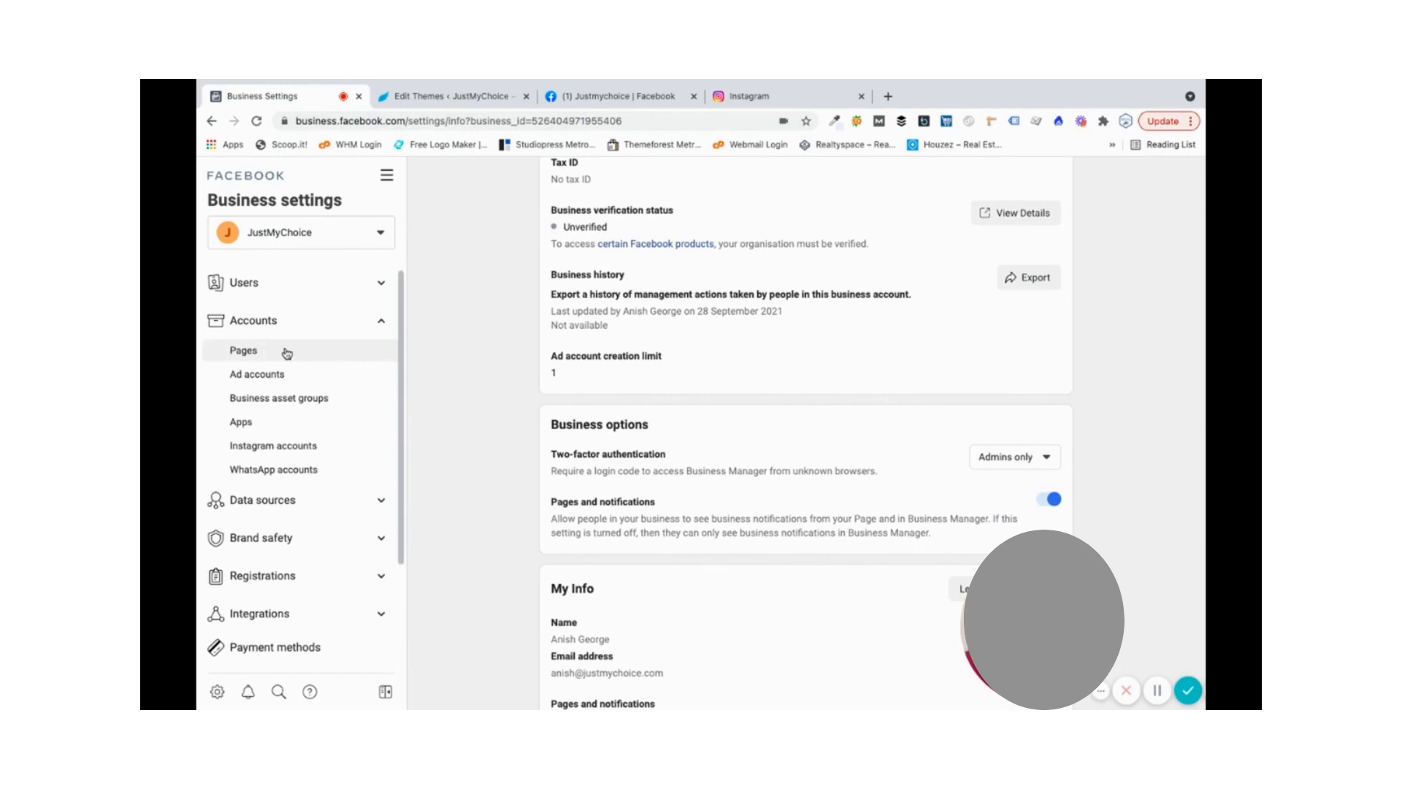
left_click(286, 353)
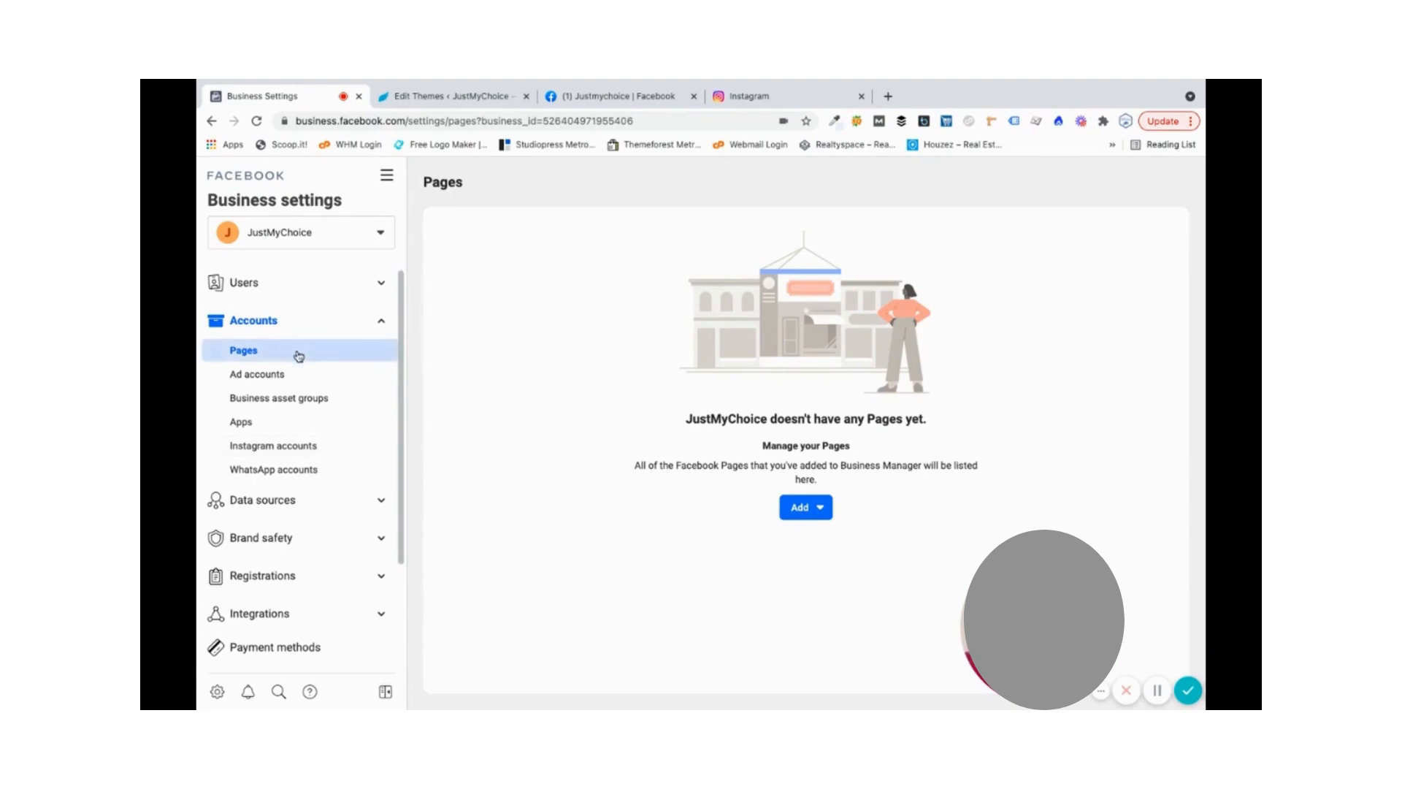
- Open the Add dropdown on JustMyChoice's empty Pages list
left_click(820, 508)
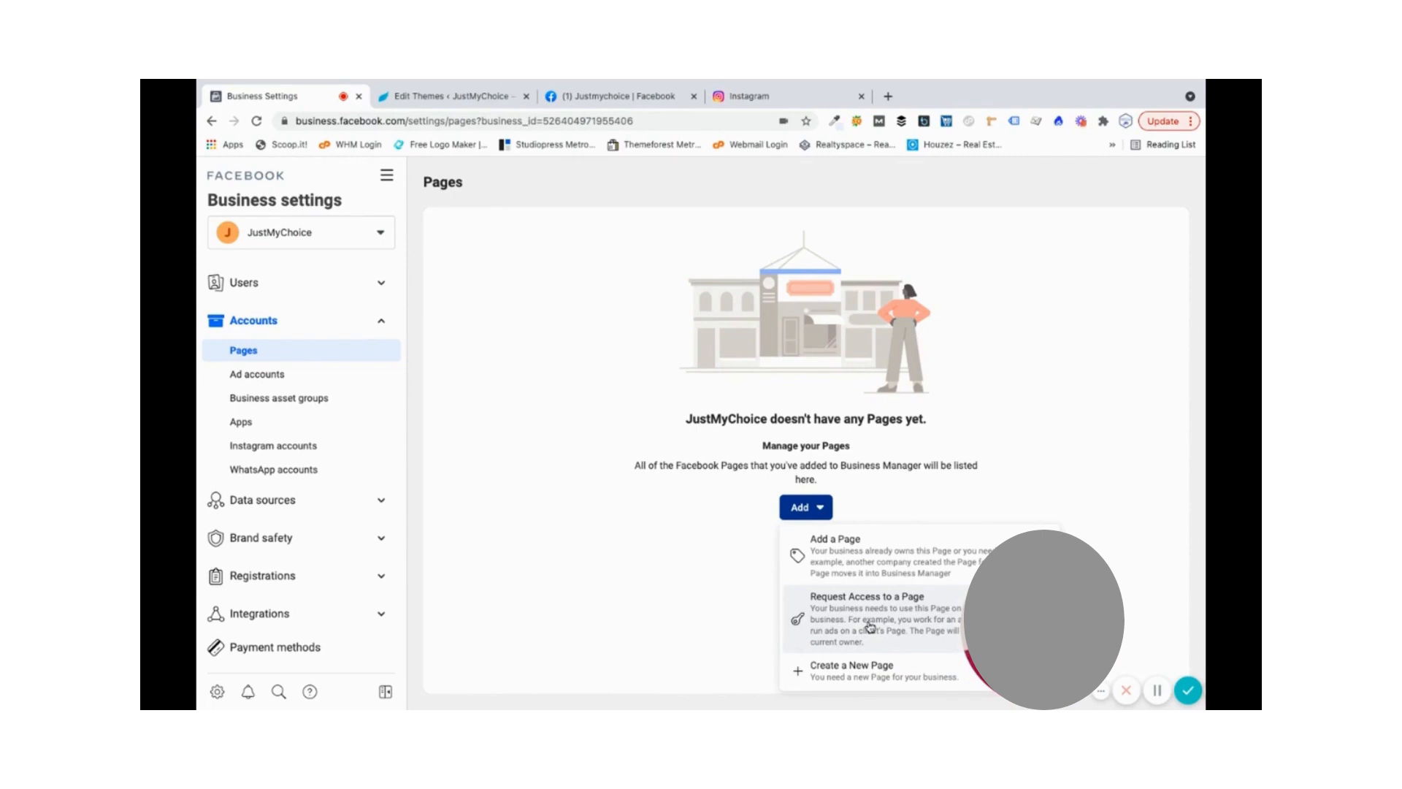
- Add the Justmychoice Facebook Page by pasting its URL, then go to Instagram accounts
left_click(875, 566)
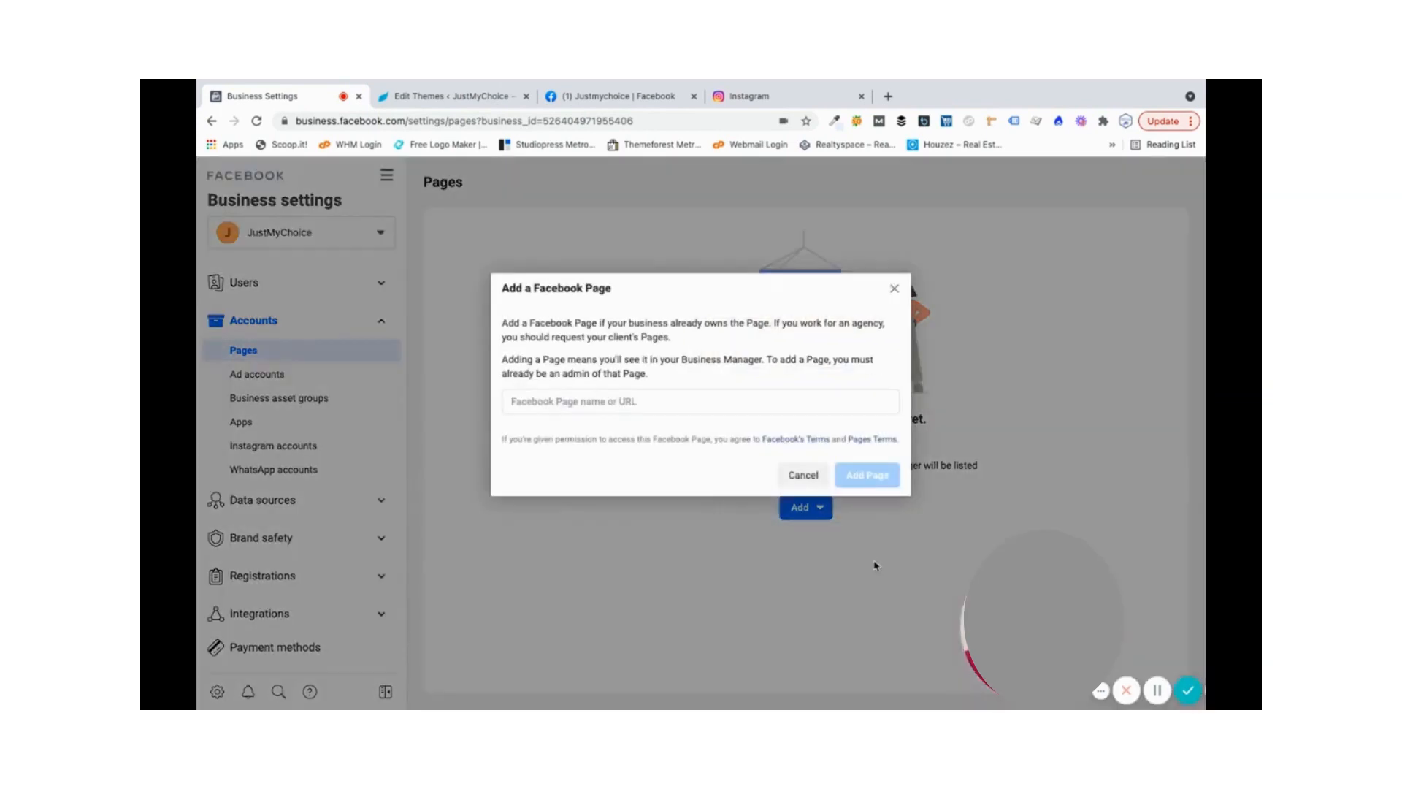
left_click(527, 401)
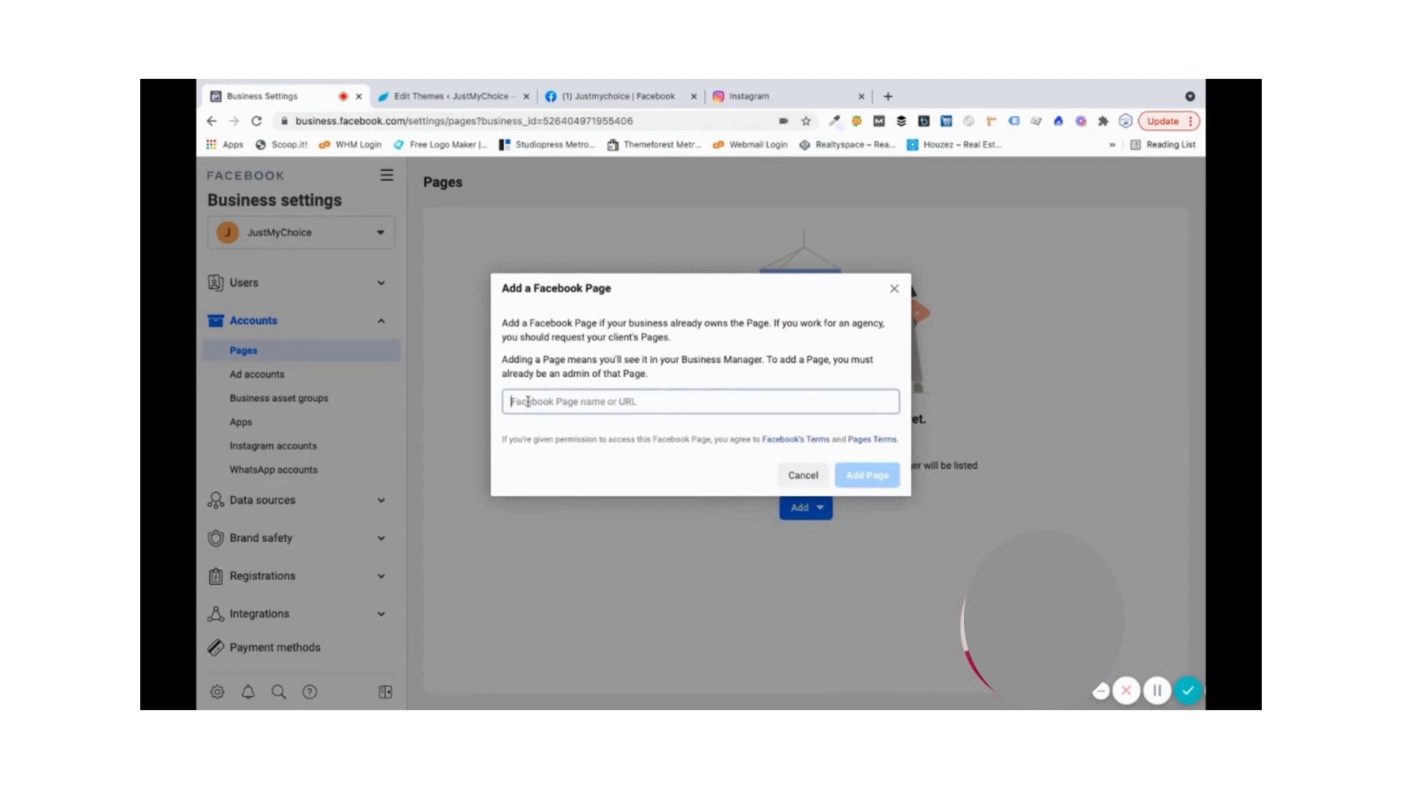
left_click(602, 99)
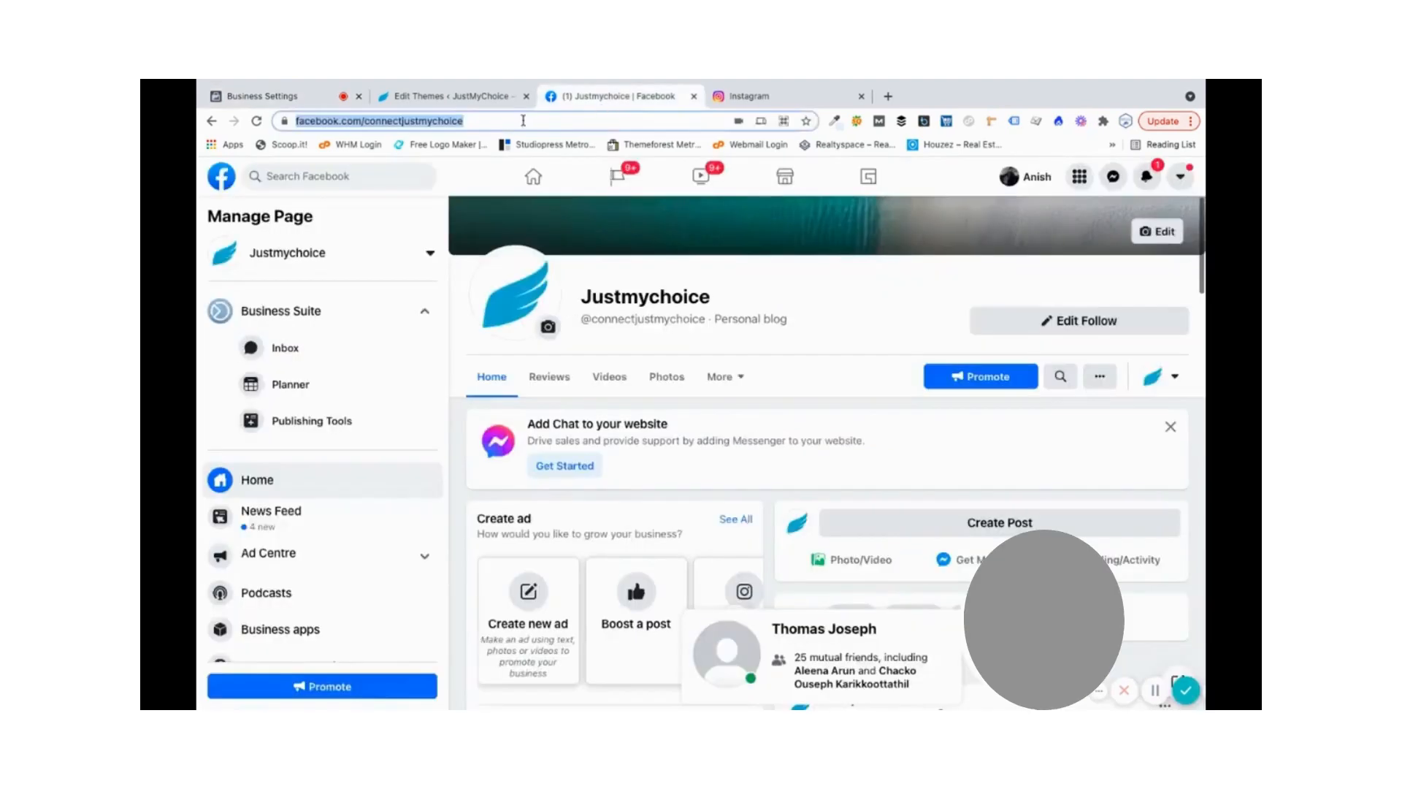
left_click(516, 123)
key("ctrl+c")
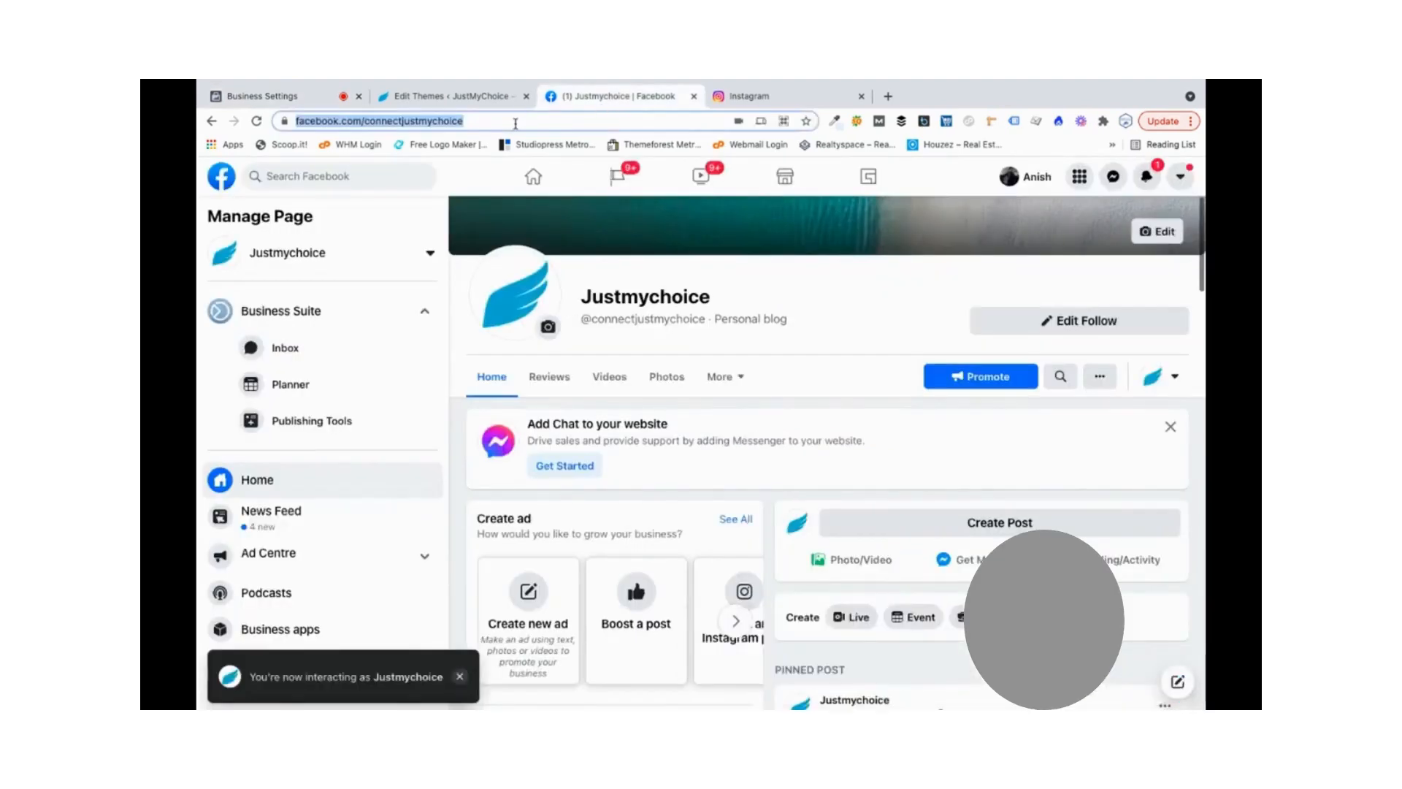
left_click(289, 101)
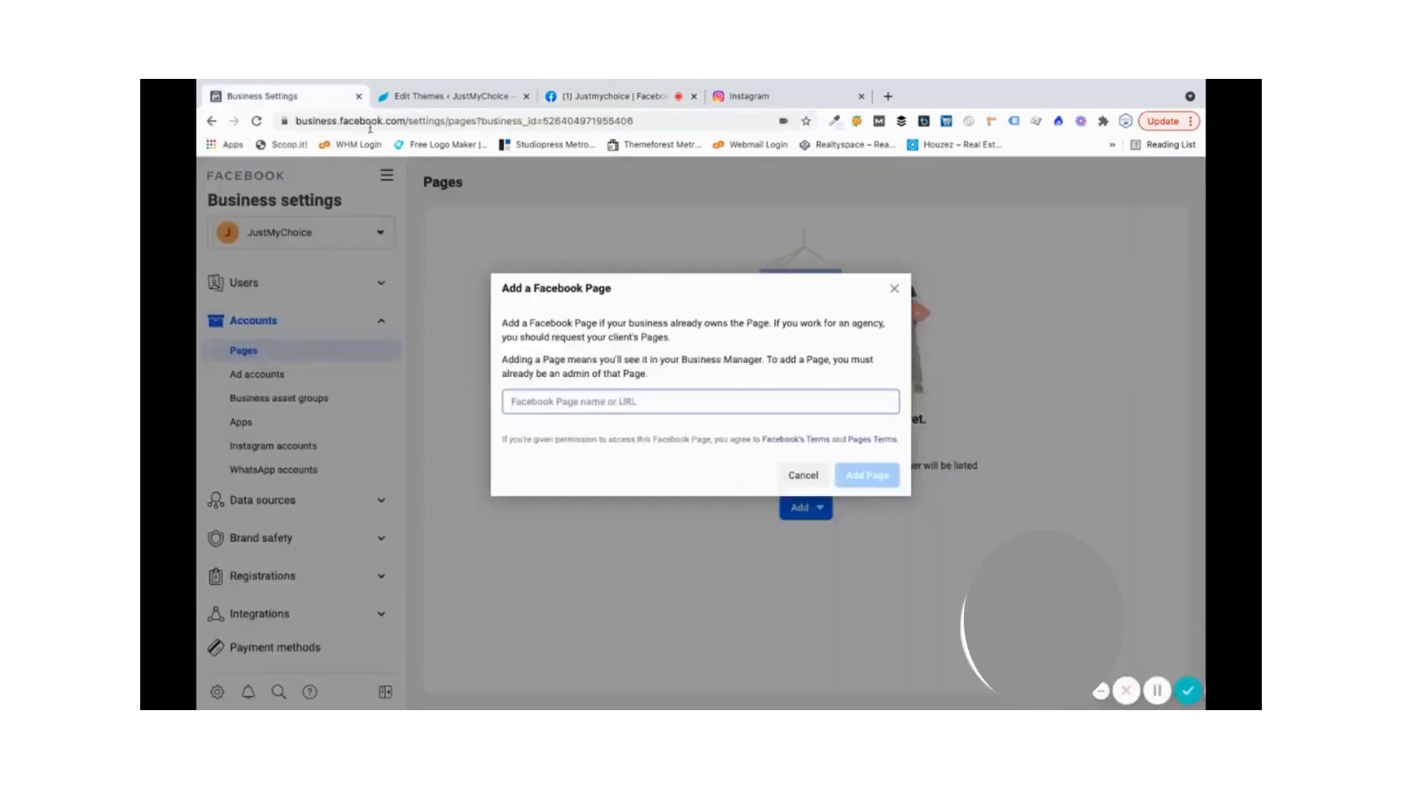
left_click(513, 401)
key("ctrl+v")
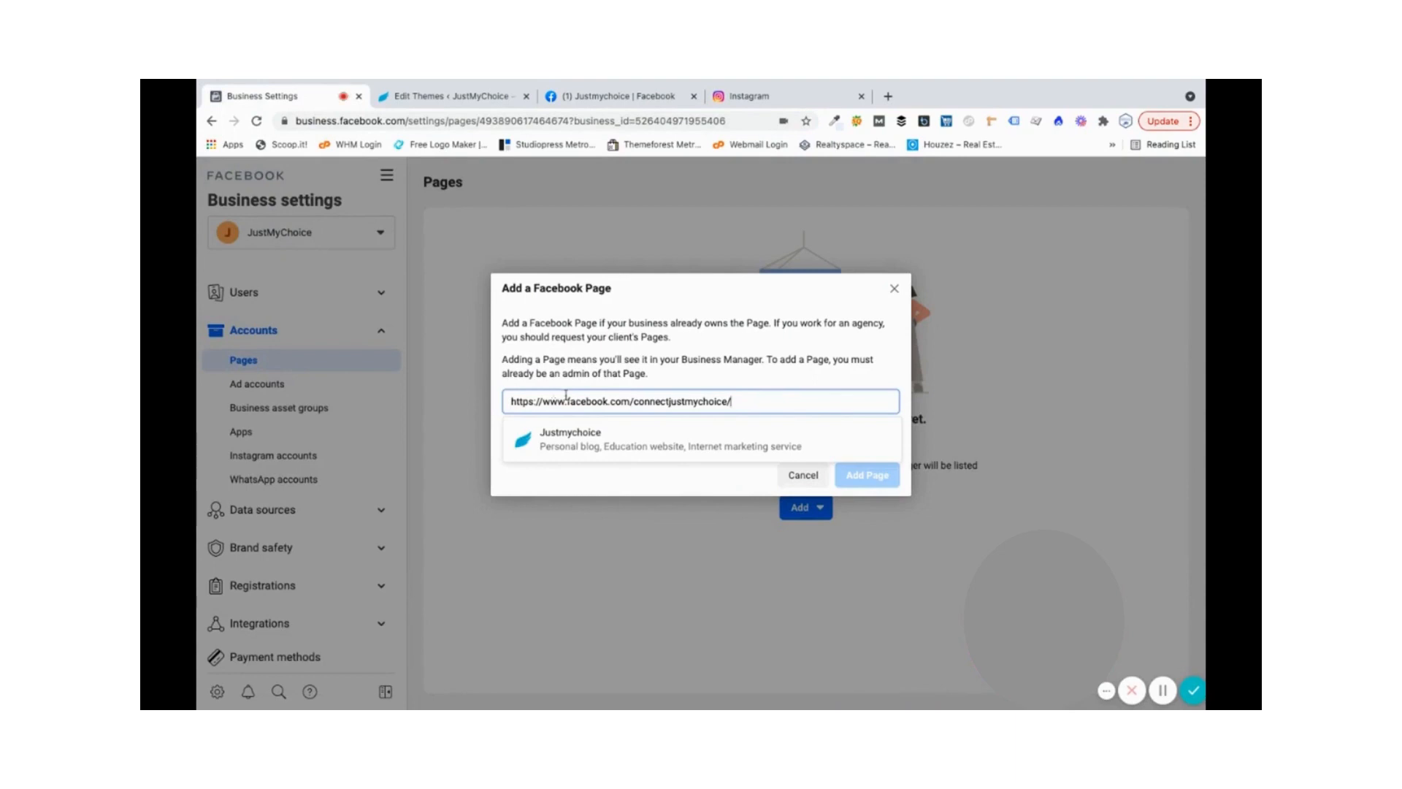
left_click(599, 442)
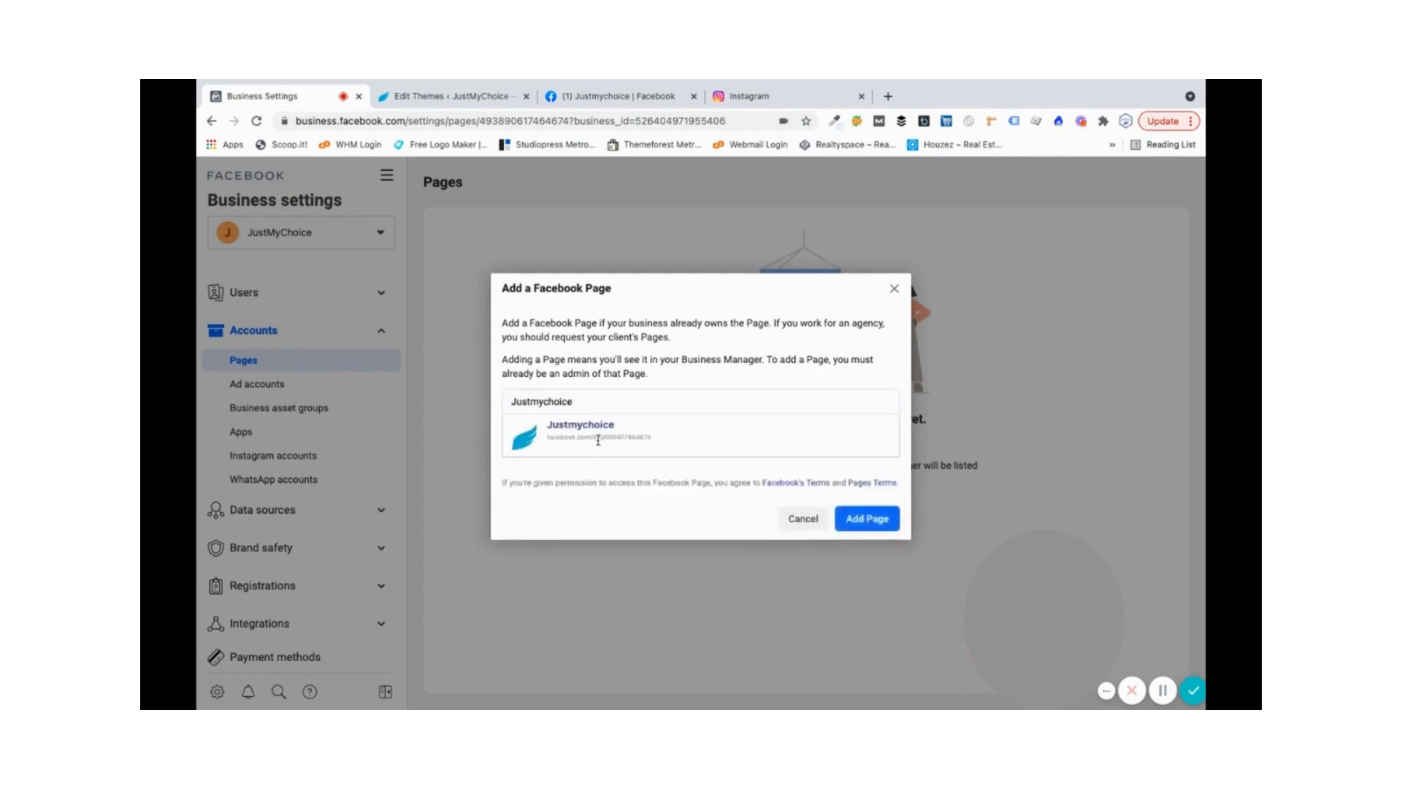
left_click(852, 525)
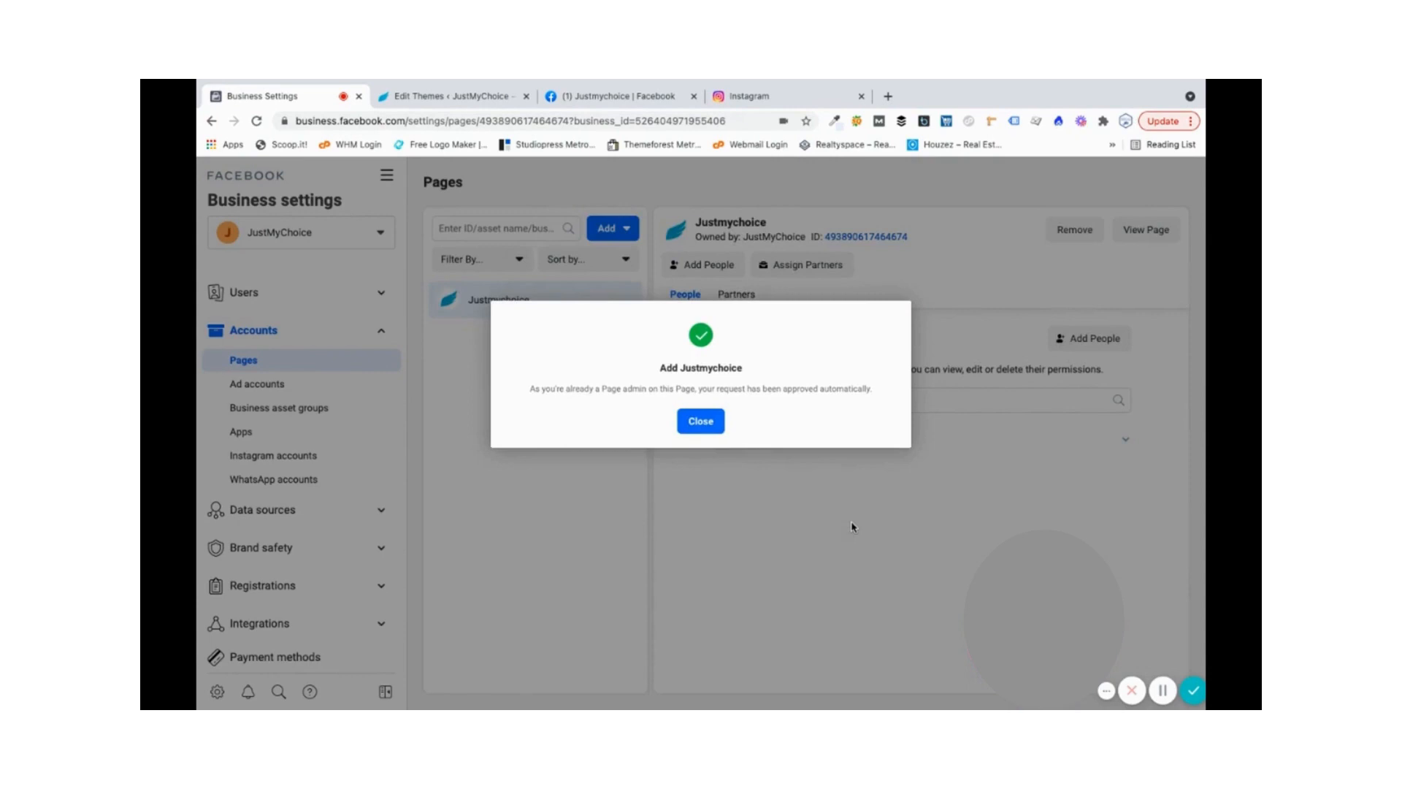
left_click(698, 420)
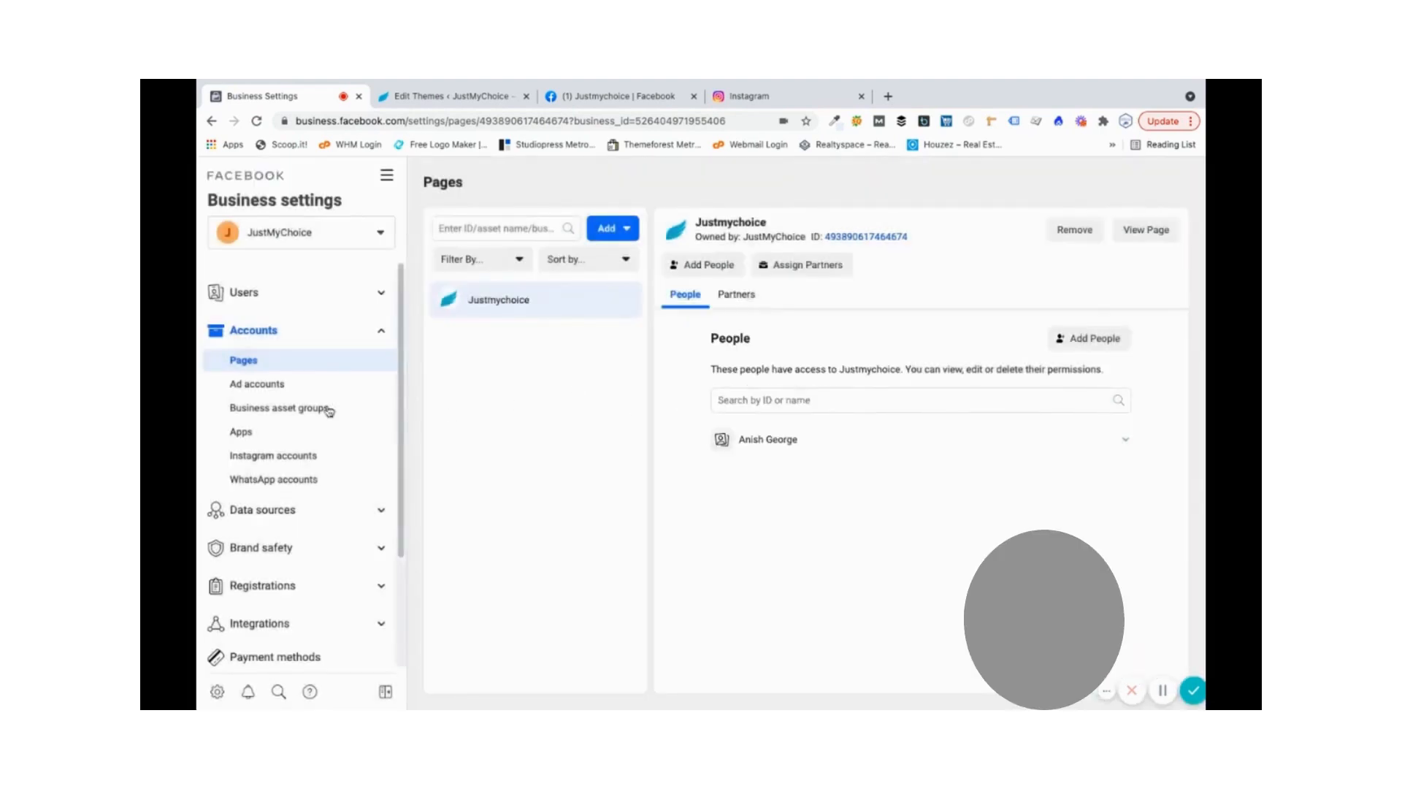
left_click(316, 457)
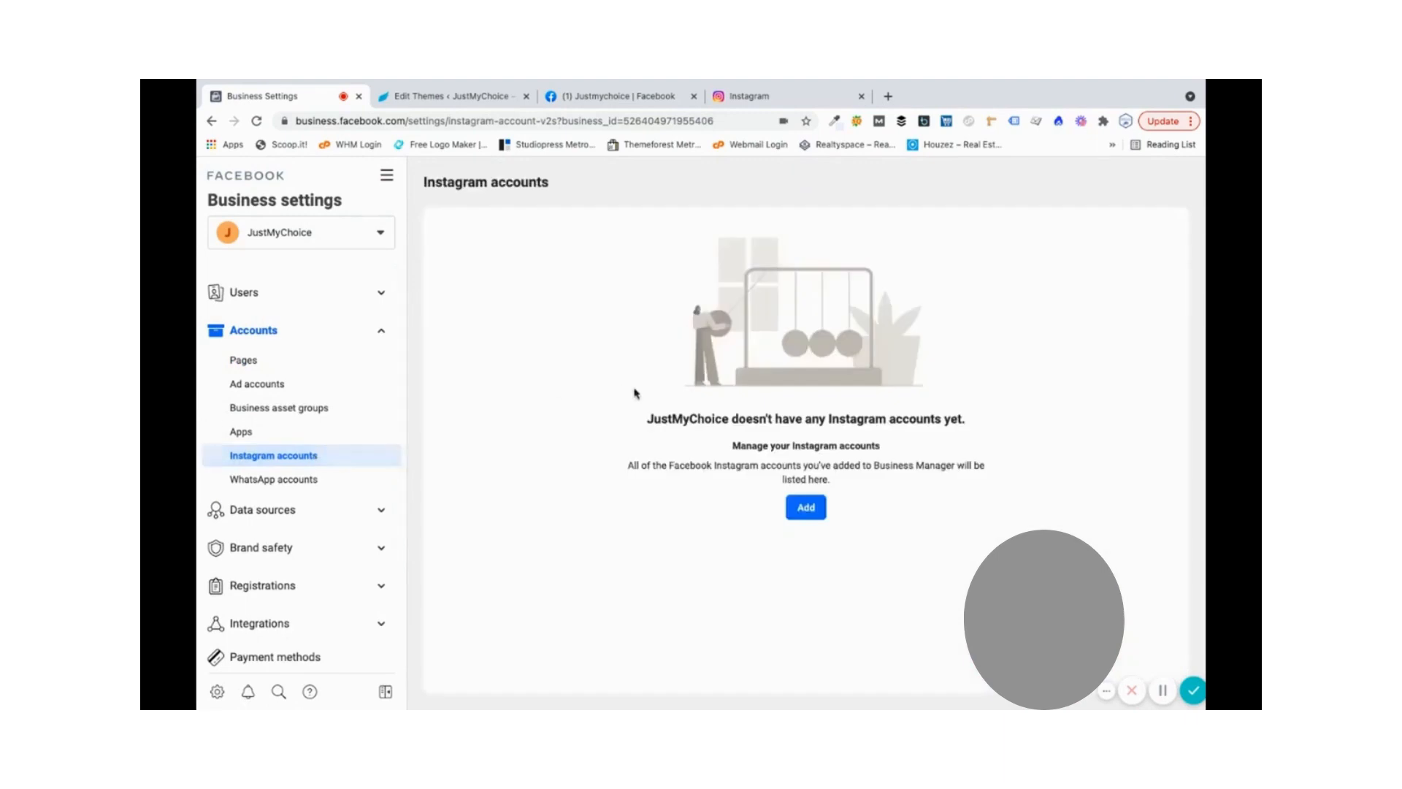
left_click(805, 506)
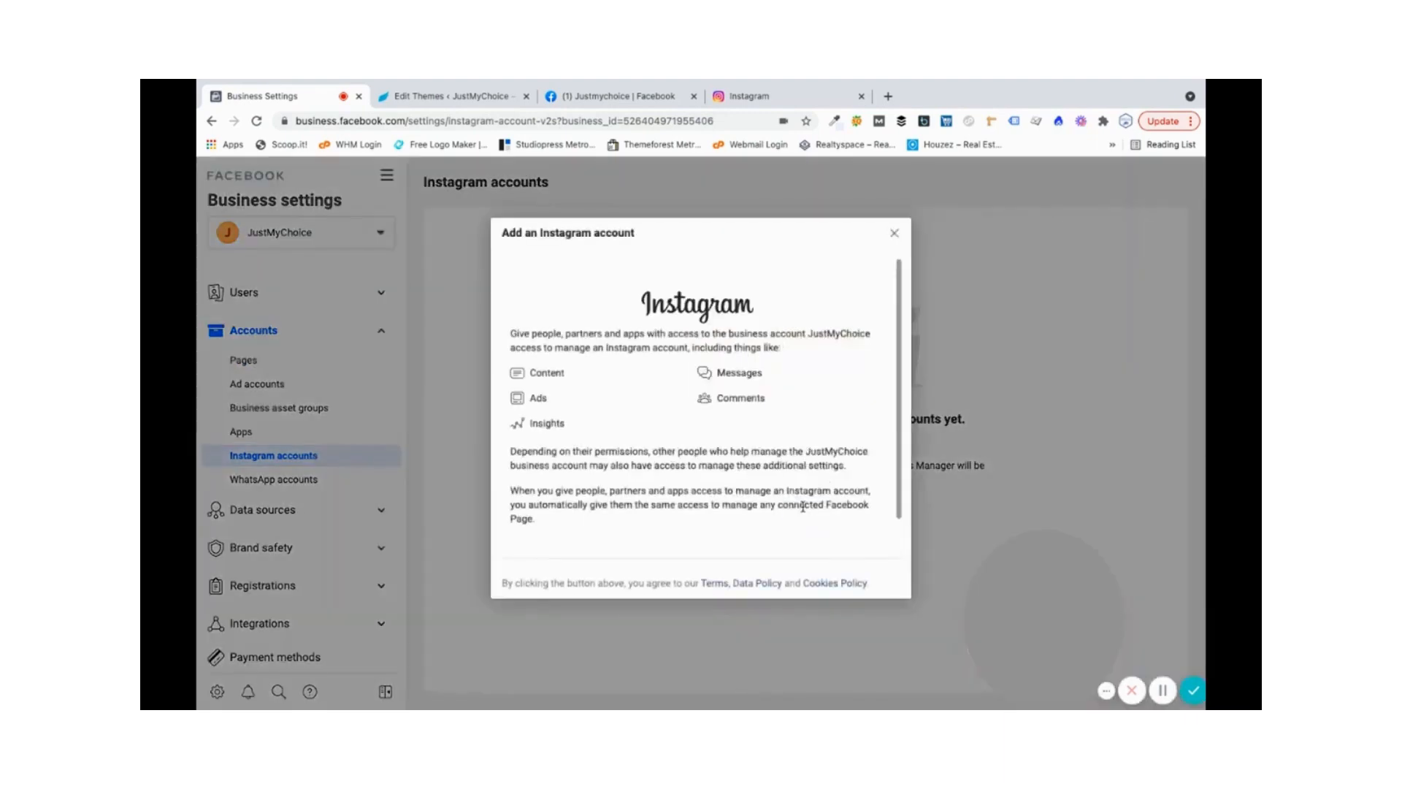
scroll(736, 525, "down", 1)
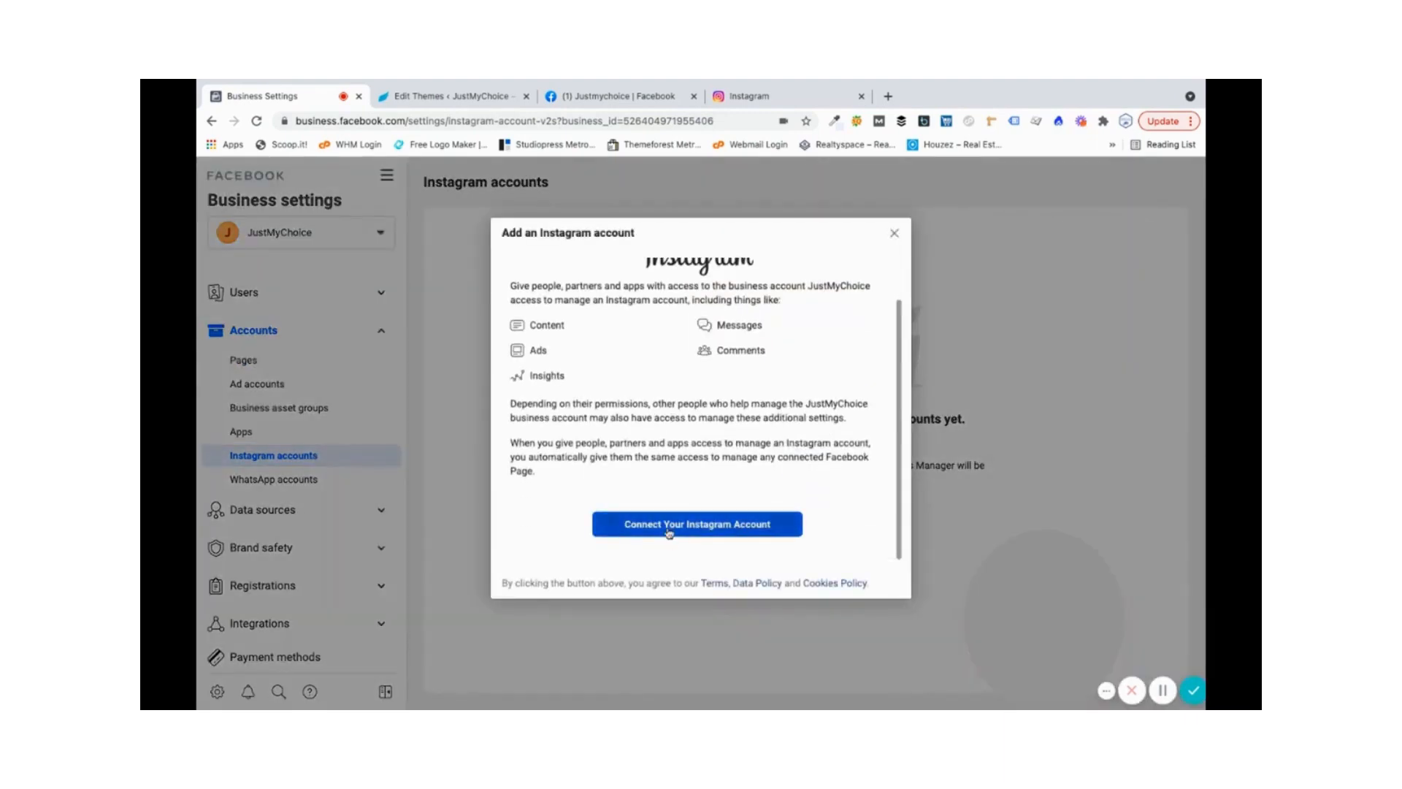
left_click(669, 531)
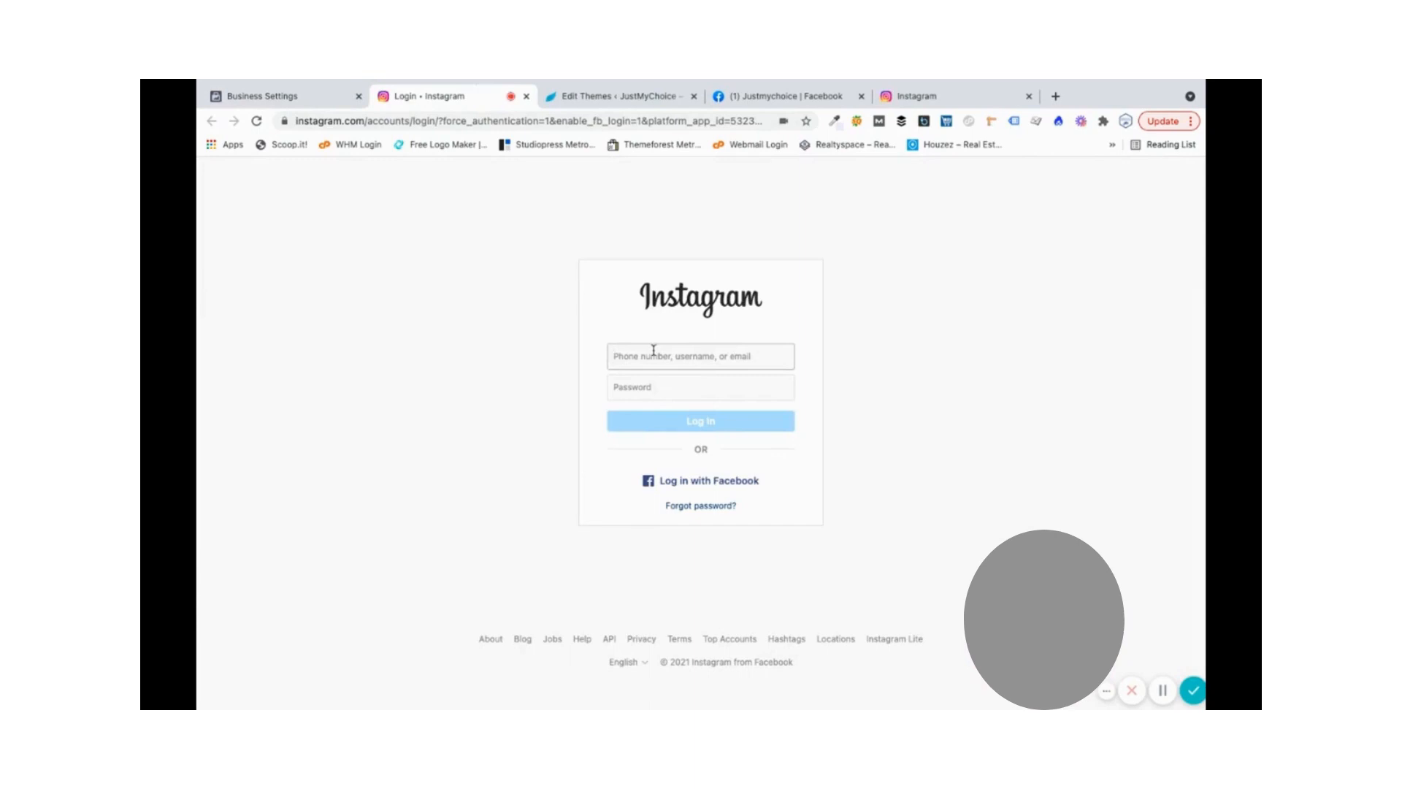
type("an")
type("is")
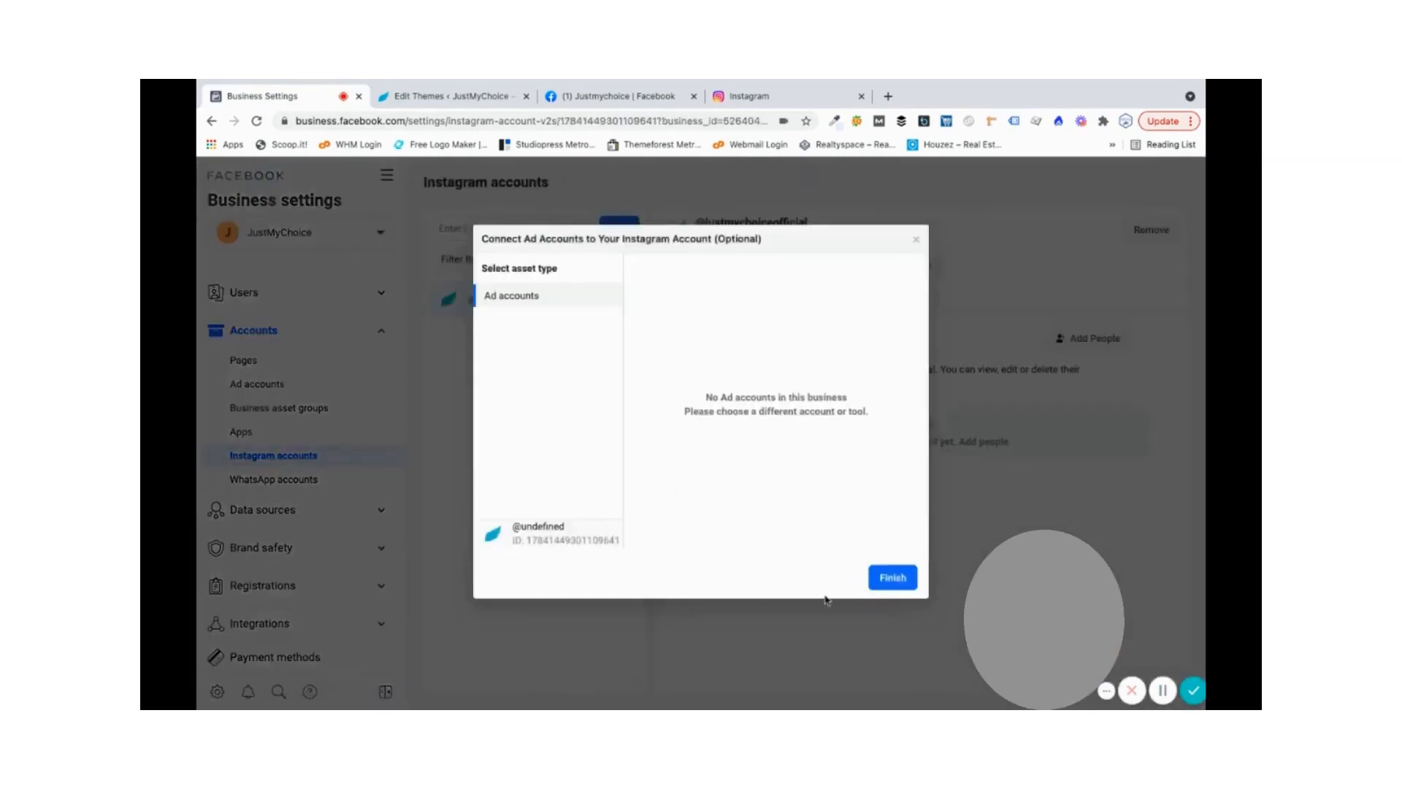
left_click(883, 584)
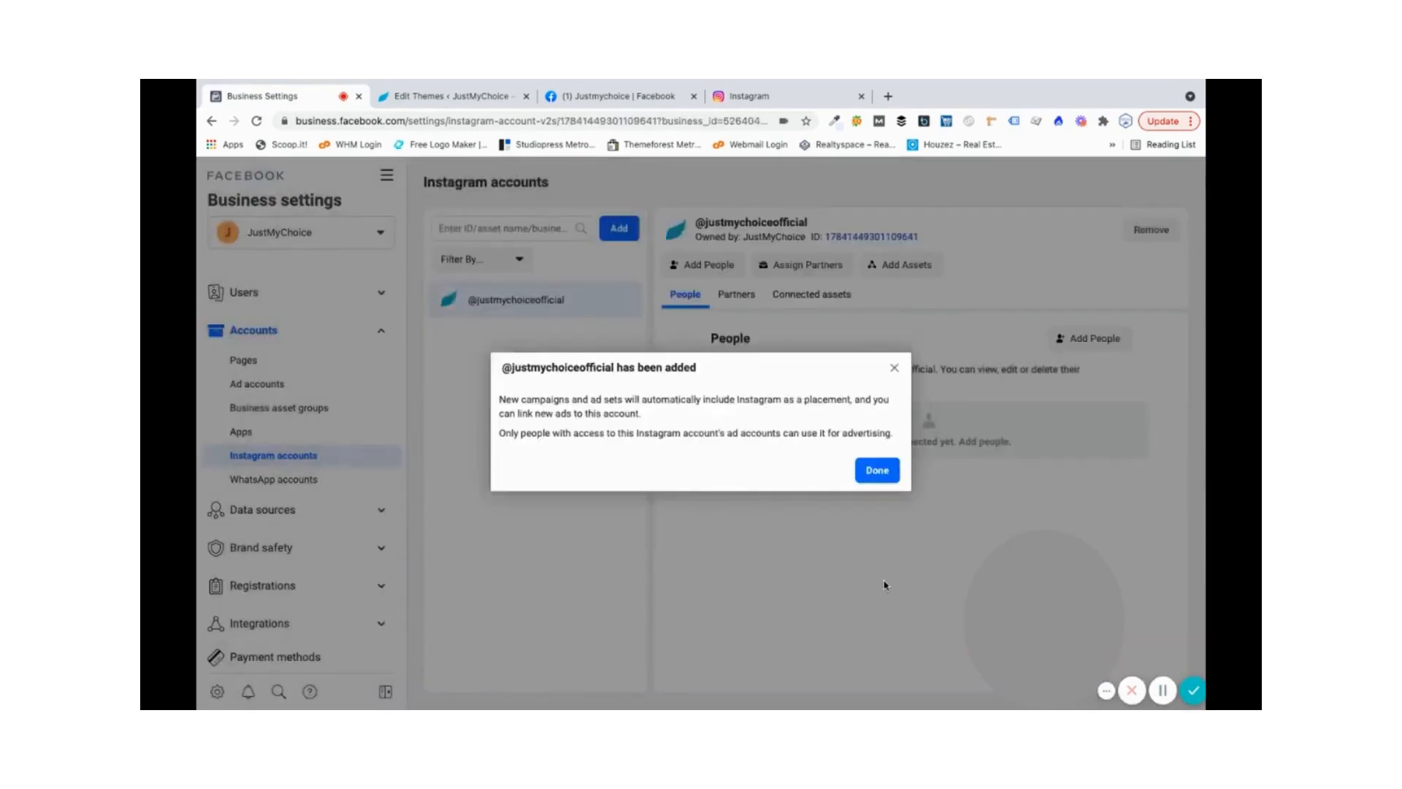
left_click(876, 471)
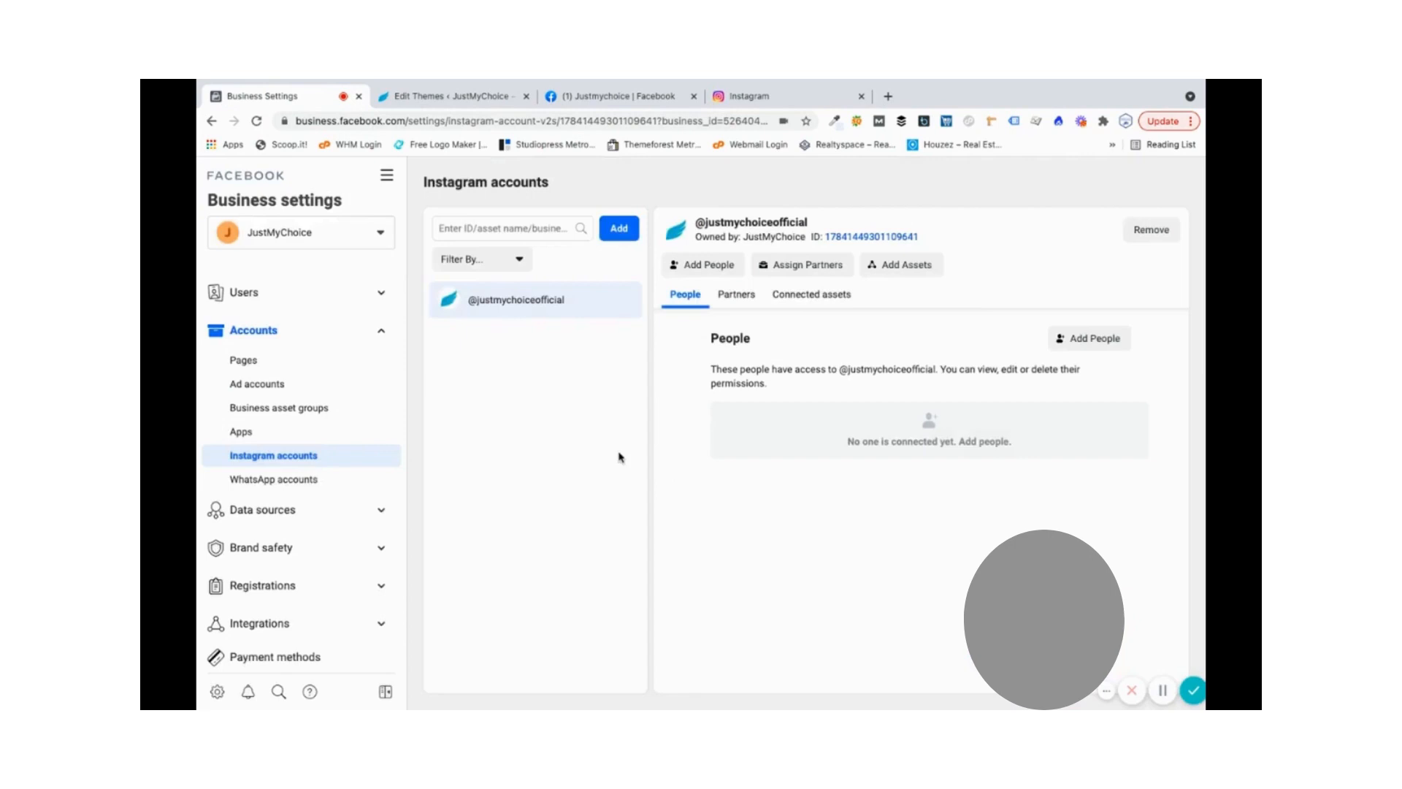
left_click(315, 482)
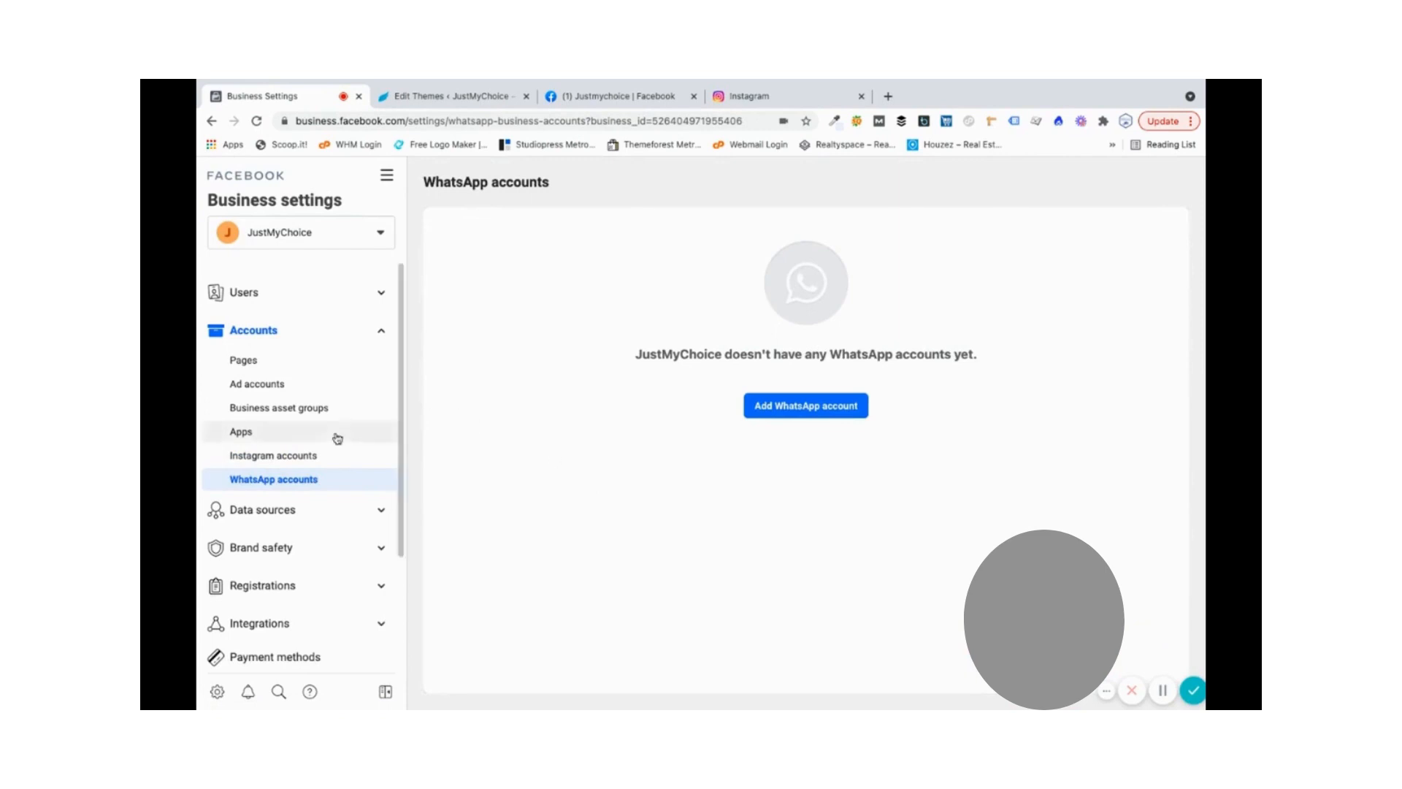
- Go to the empty Ad accounts page and open its Add dropdown
left_click(291, 389)
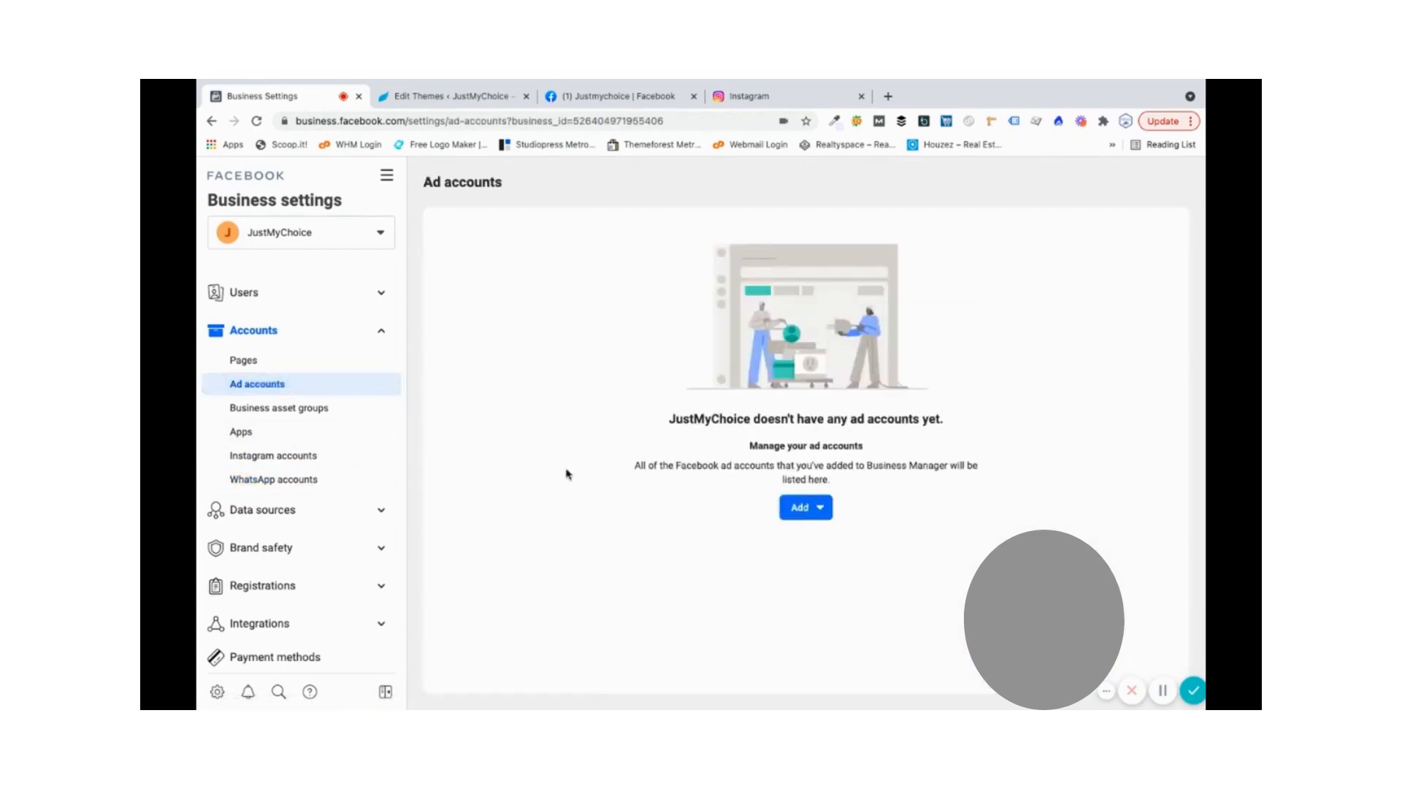
left_click(827, 516)
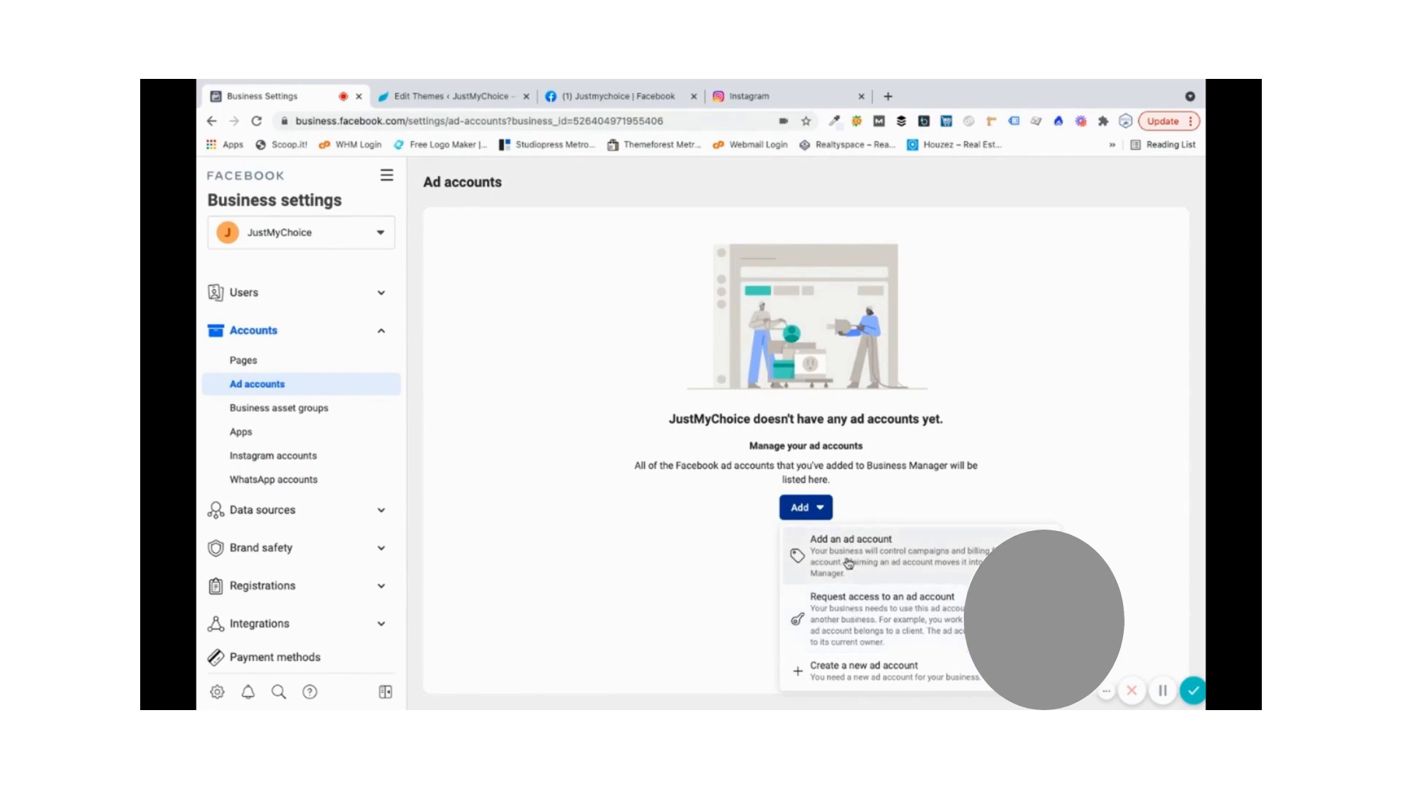
- Create the JustMyChoice ad account in Asia/Calcutta time and INR, owned by My business
left_click(861, 670)
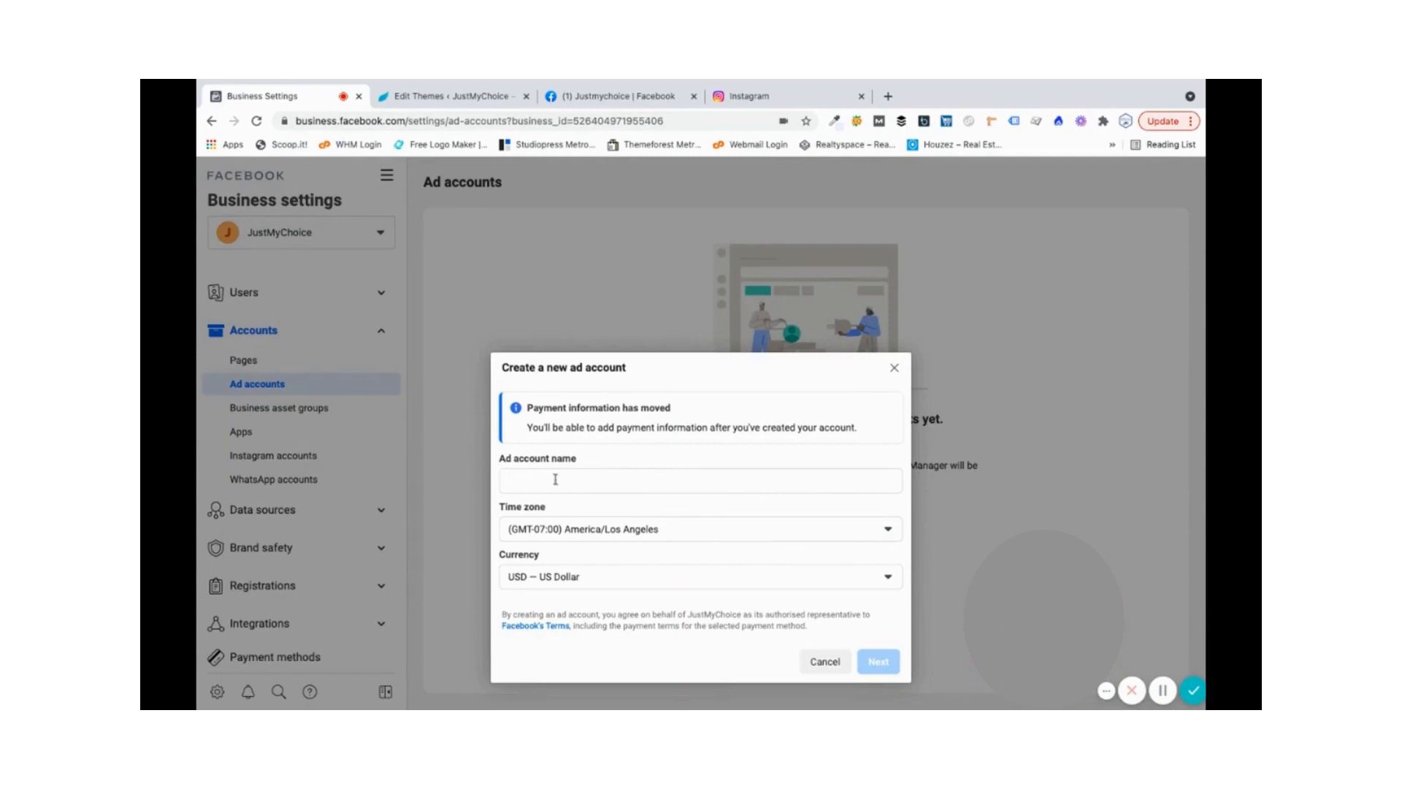
left_click(555, 481)
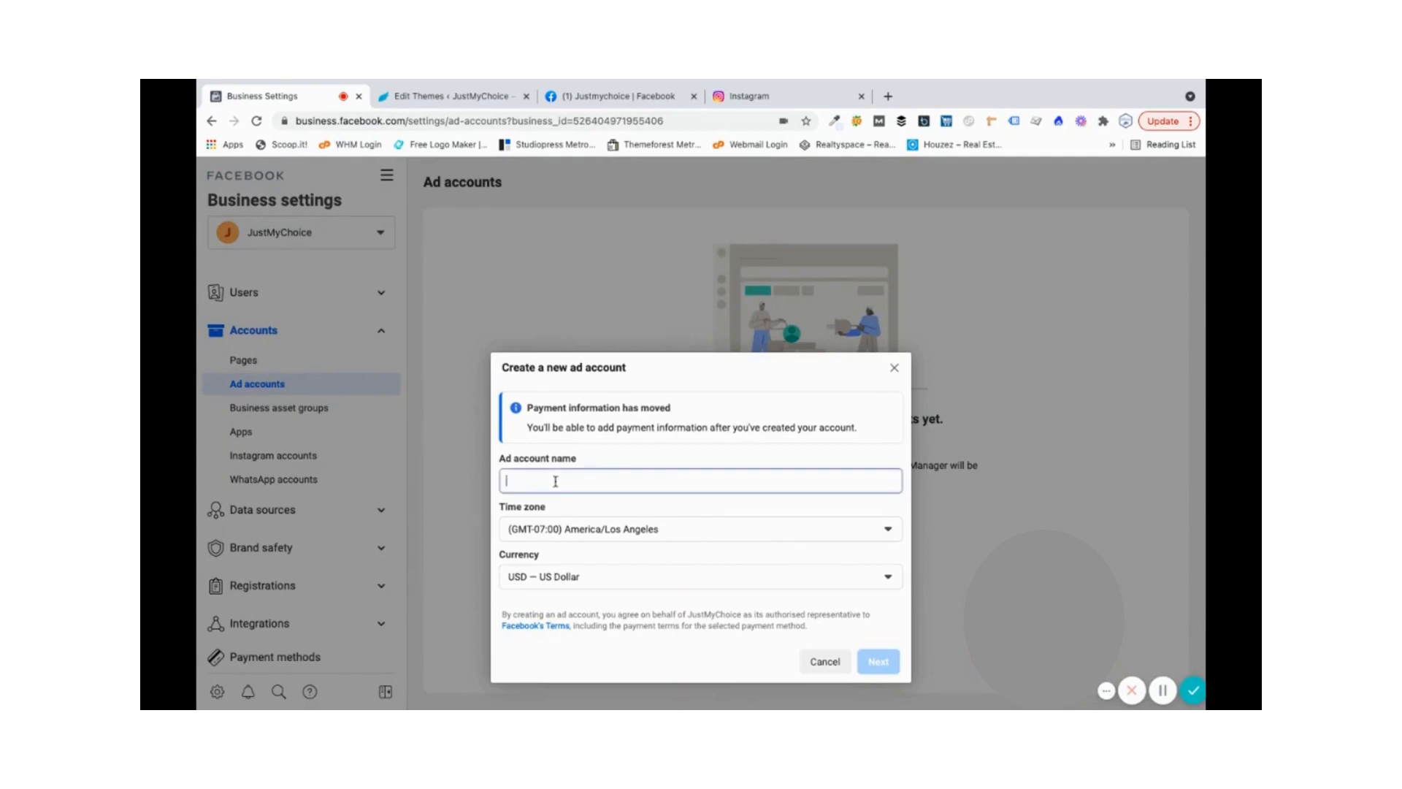
type("Jus")
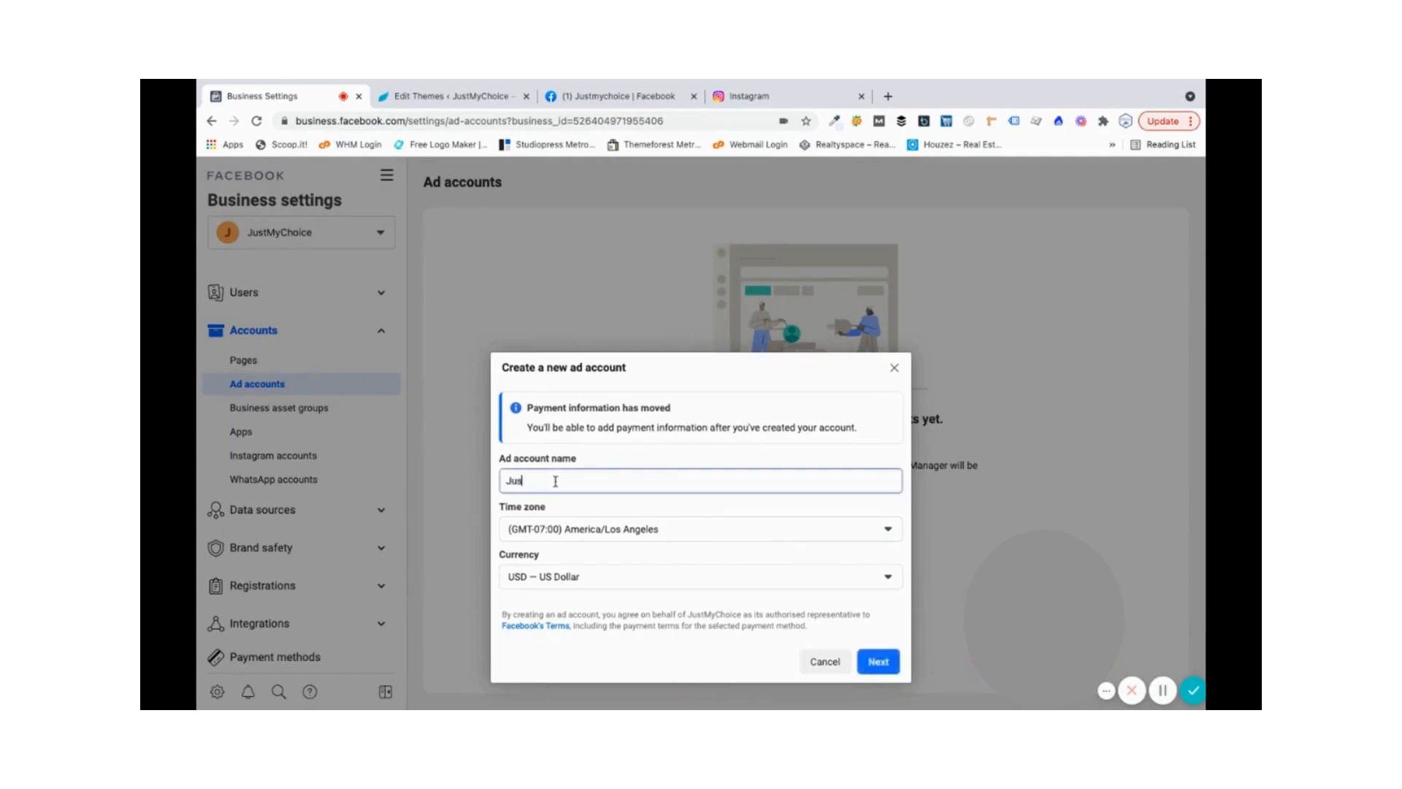
type("tMyChoice")
left_click(707, 531)
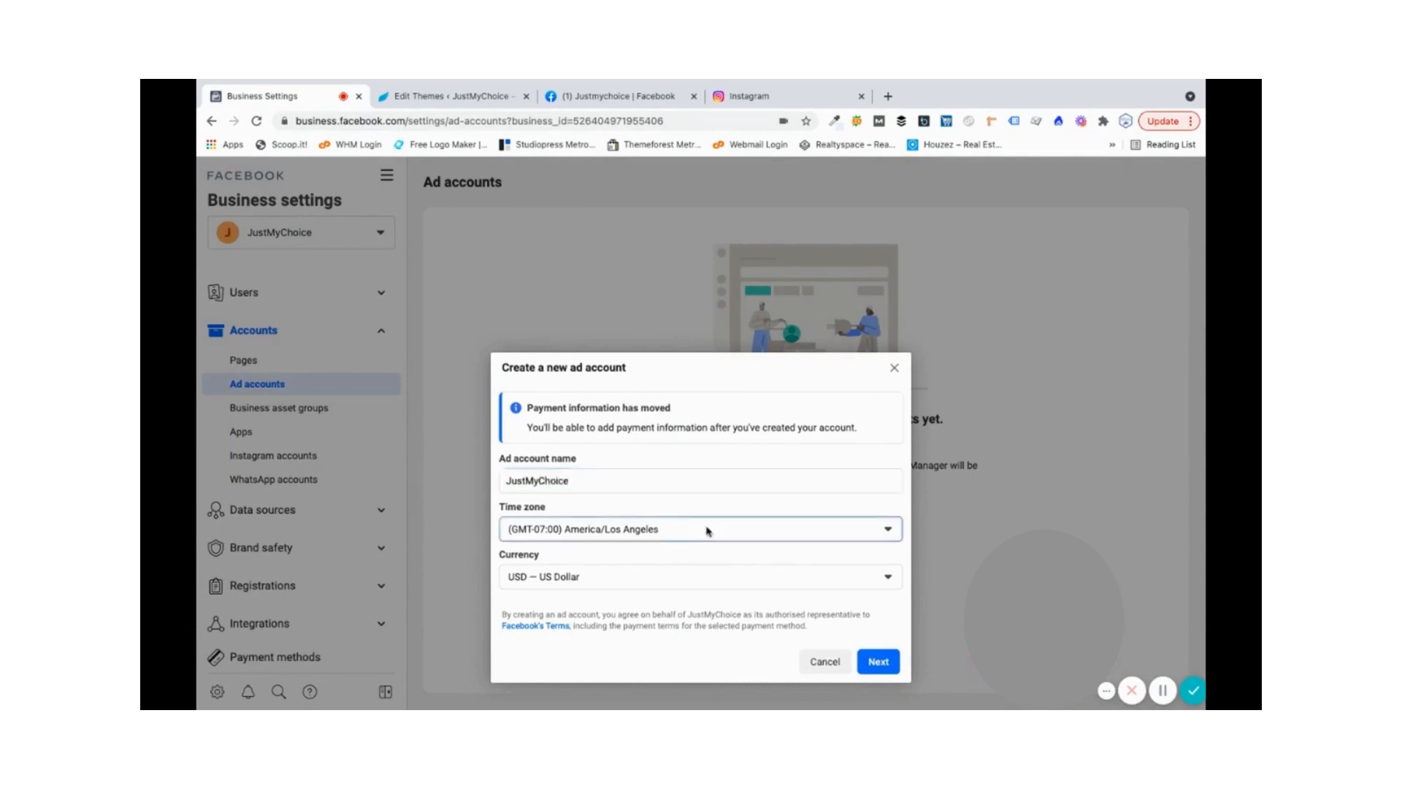
scroll(607, 461, "up", 2)
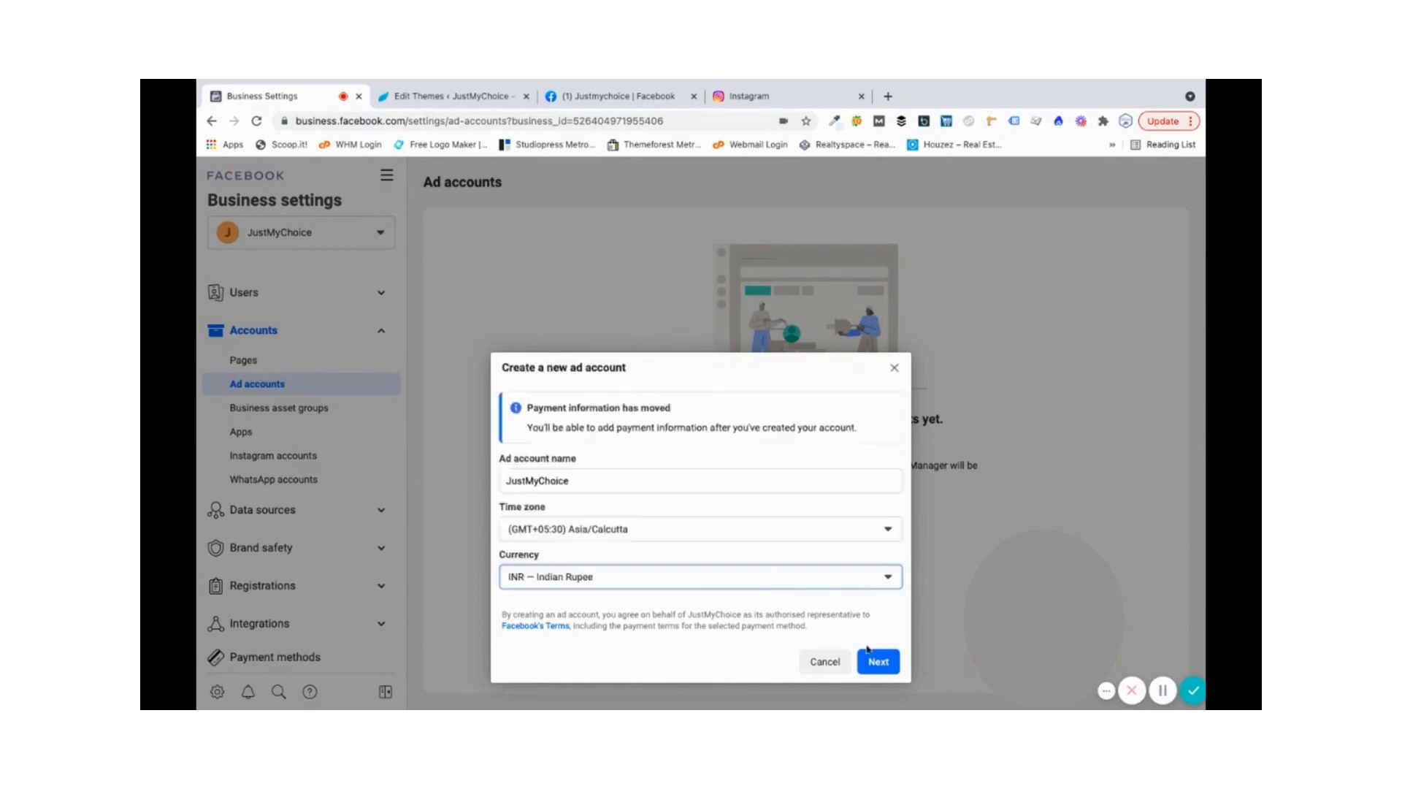
left_click(878, 662)
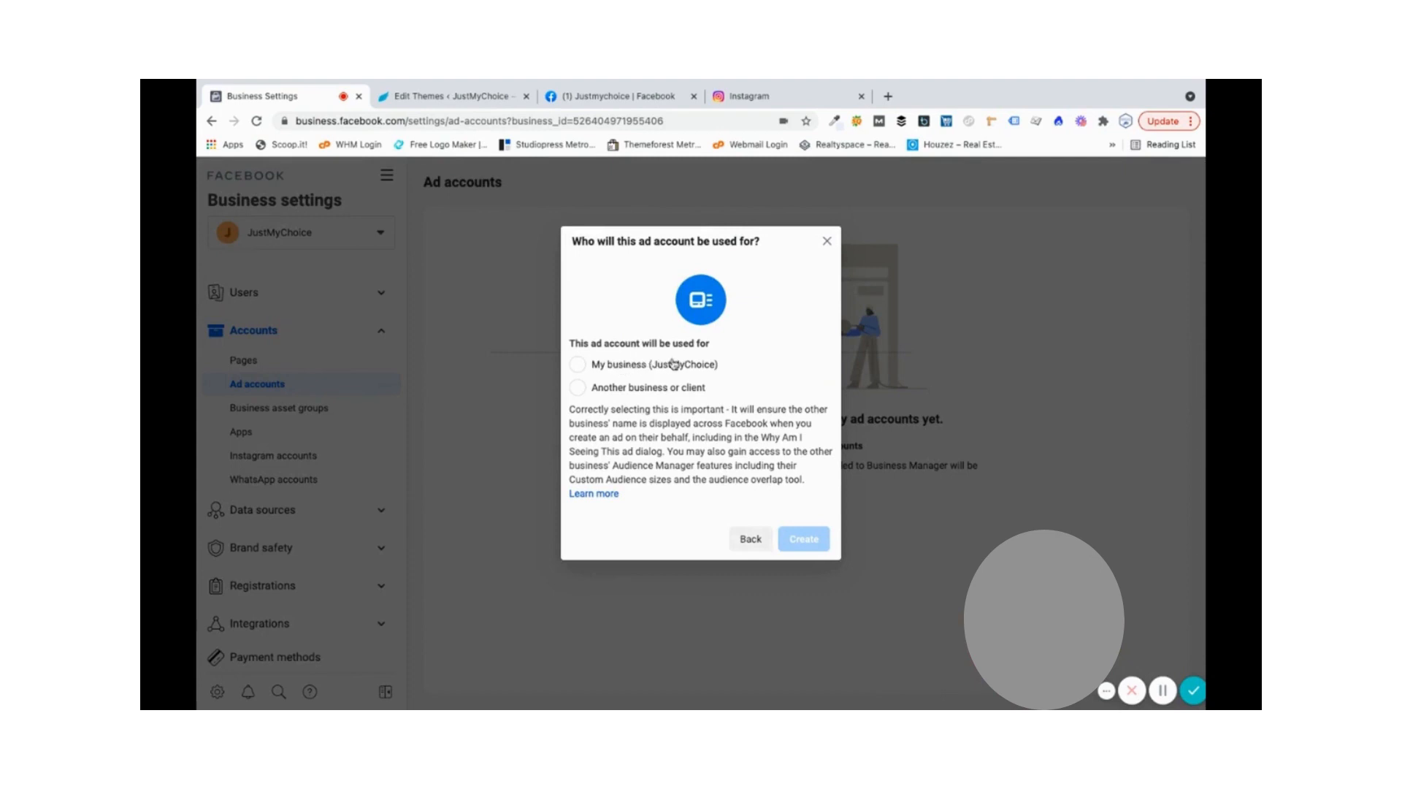
left_click(615, 367)
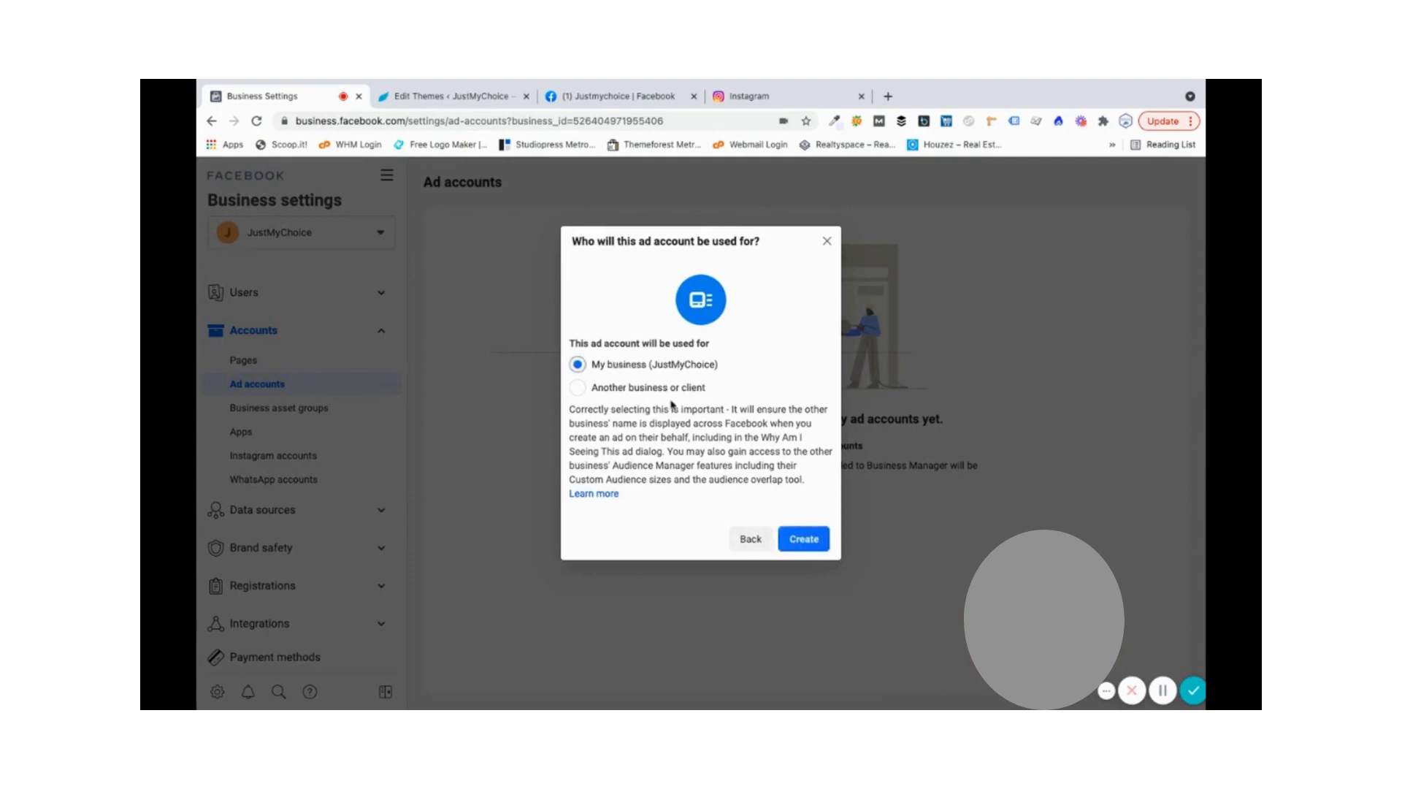
left_click(795, 545)
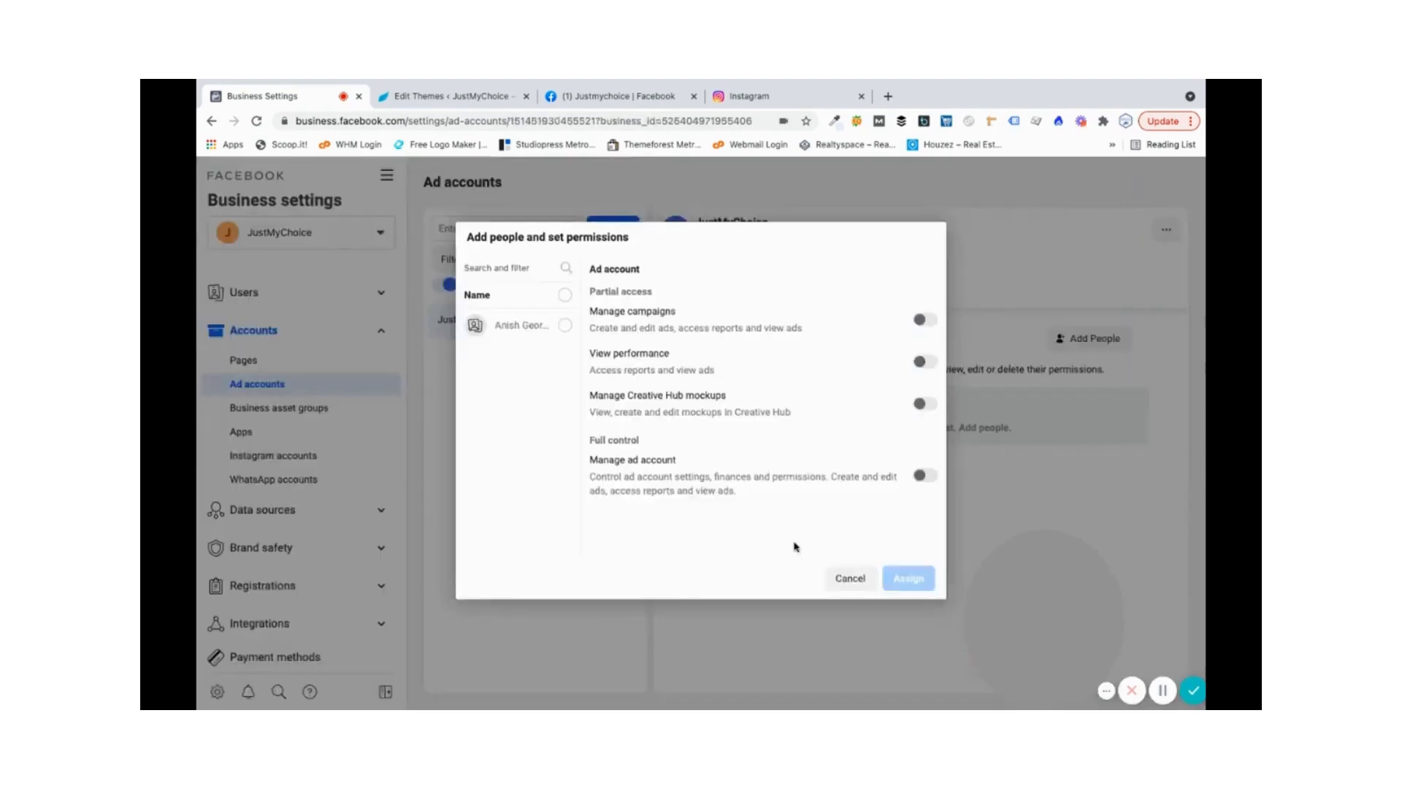
- Give the admin user full Manage ad account control of JustMyChoice, skipping payment setup
left_click(566, 328)
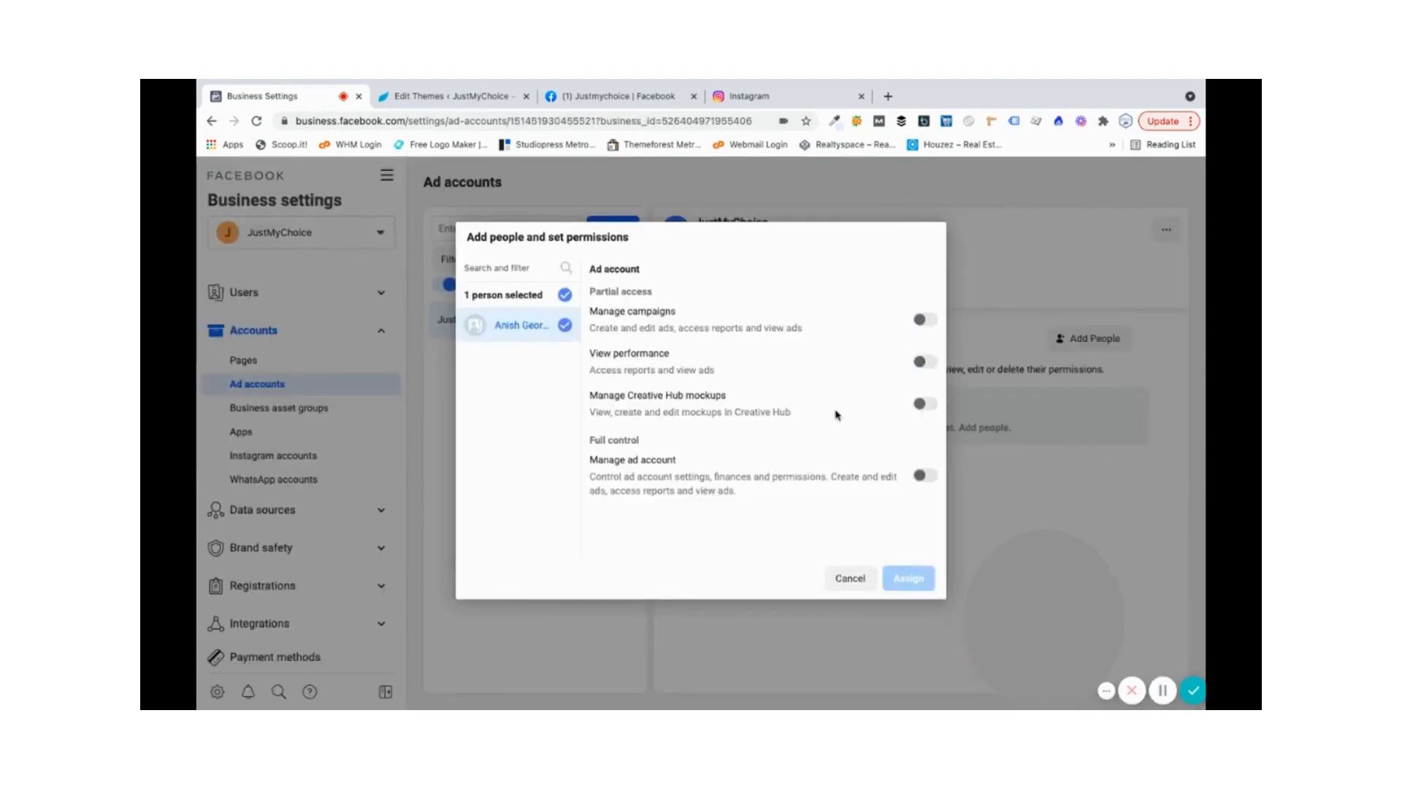
left_click(926, 476)
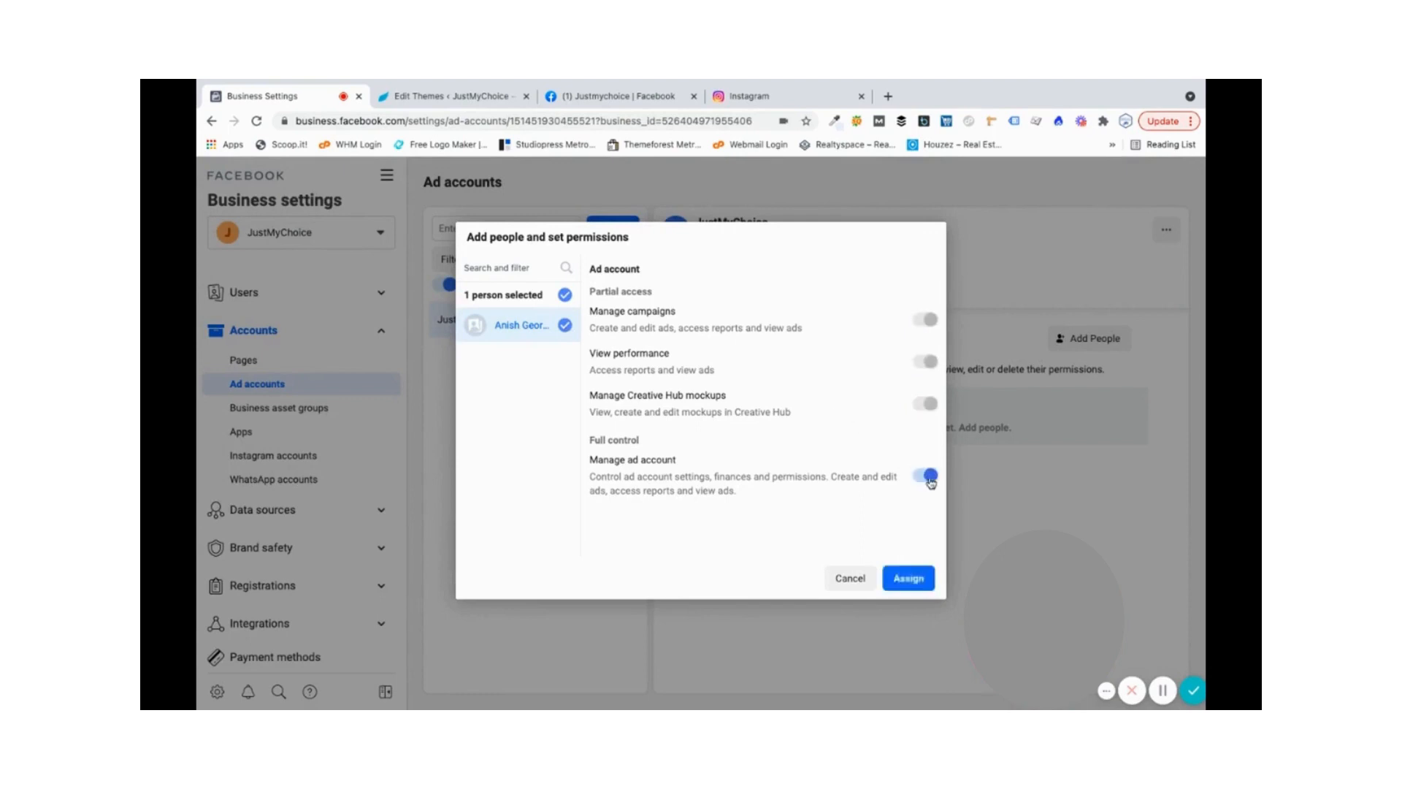
left_click(909, 580)
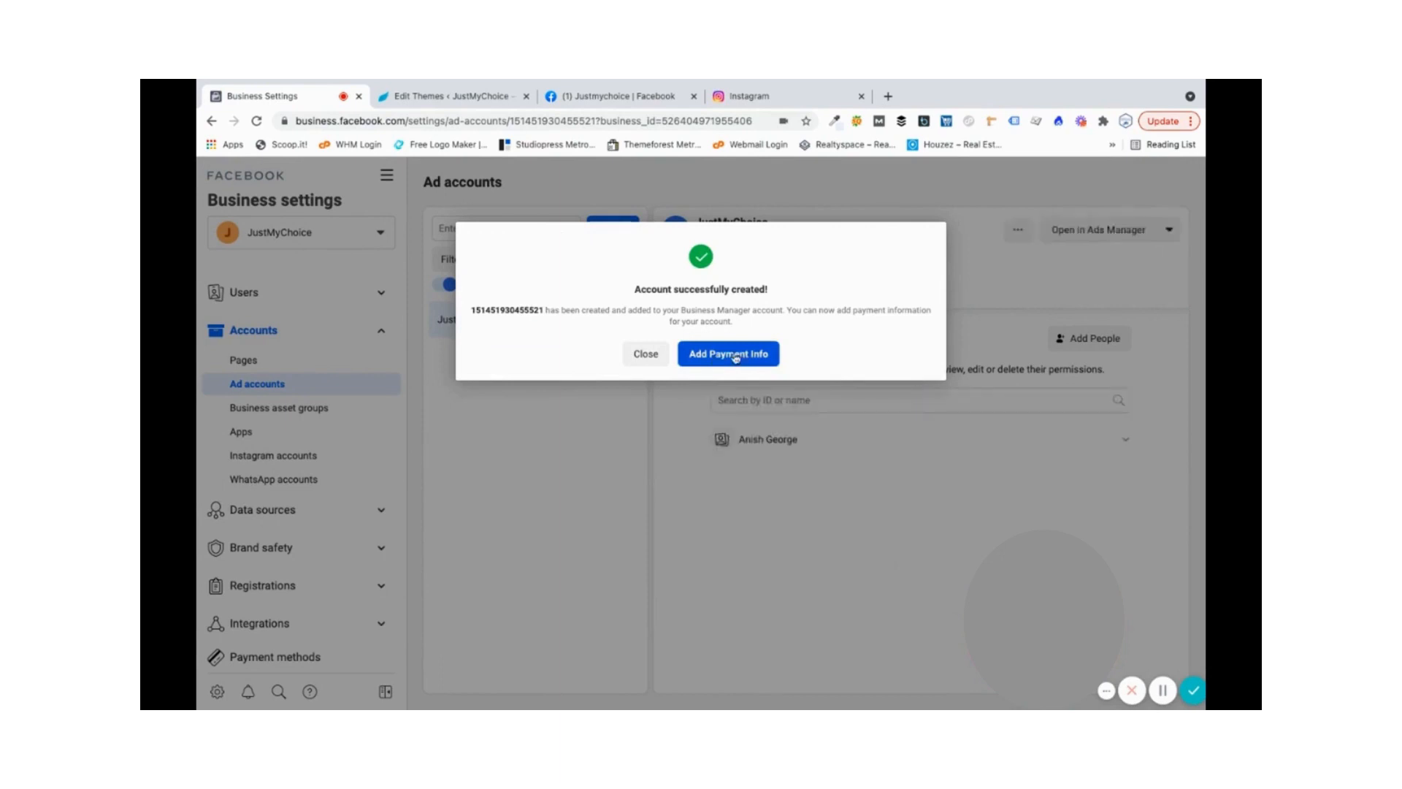
left_click(640, 358)
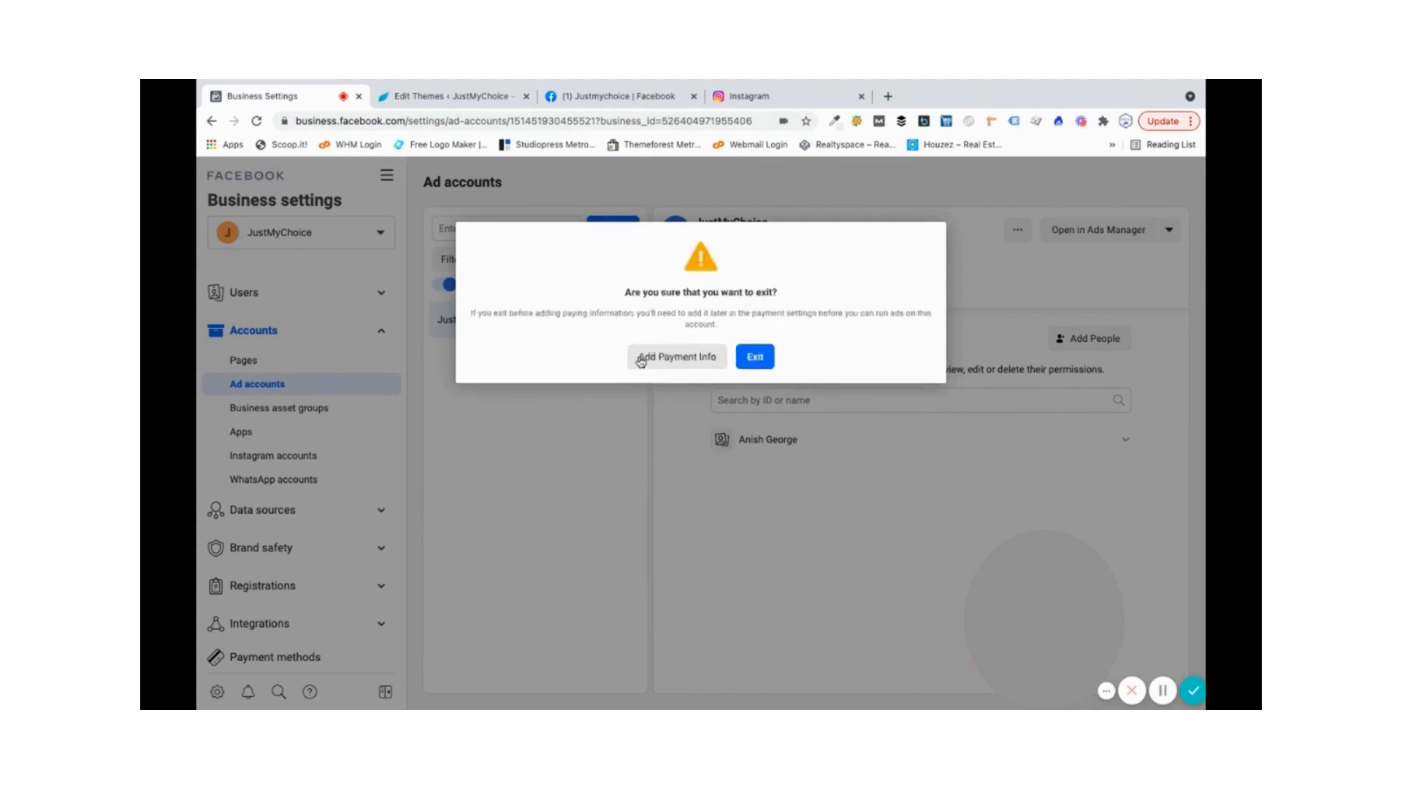
left_click(757, 358)
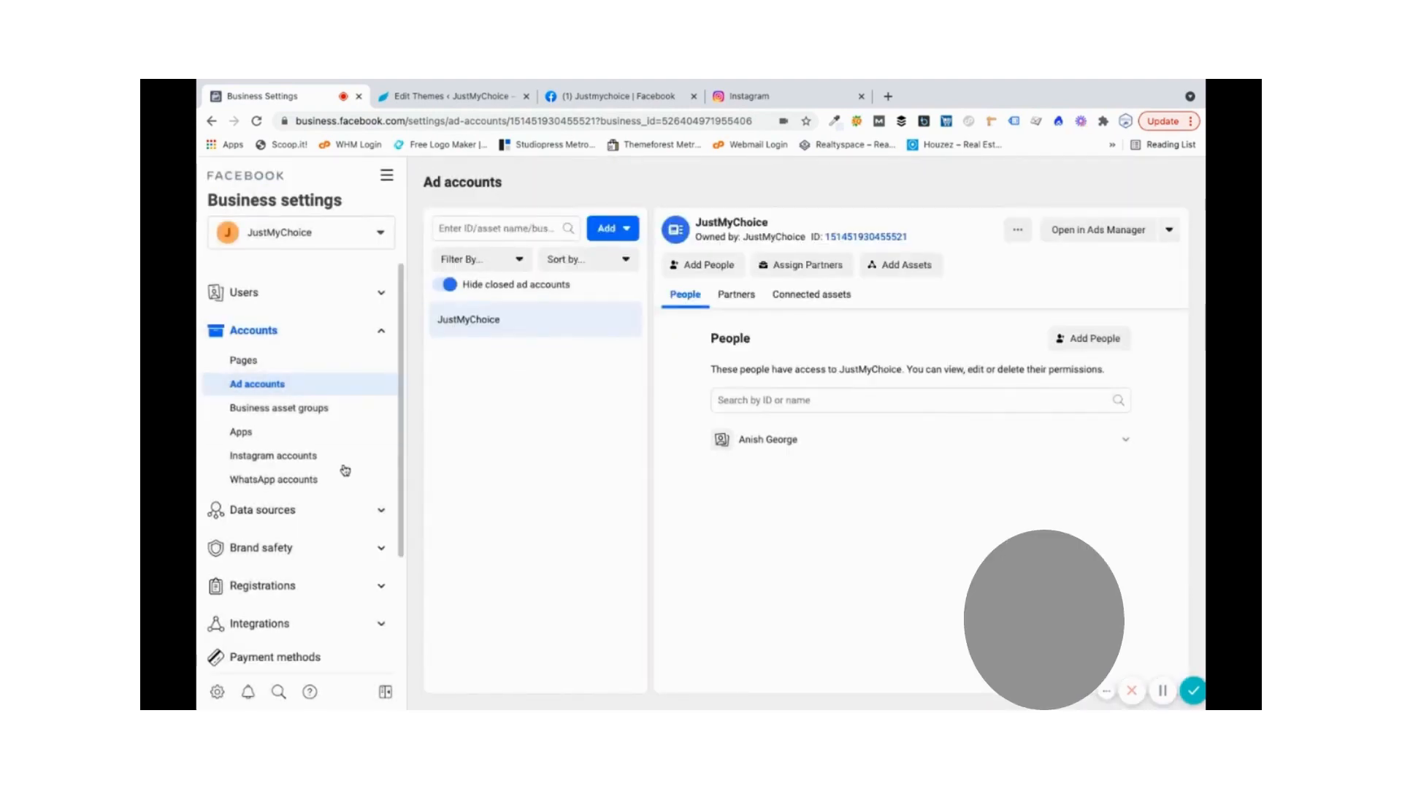
- Scroll the Business settings sidebar to reach the WhatsApp accounts entry
scroll(345, 471, "down", 3)
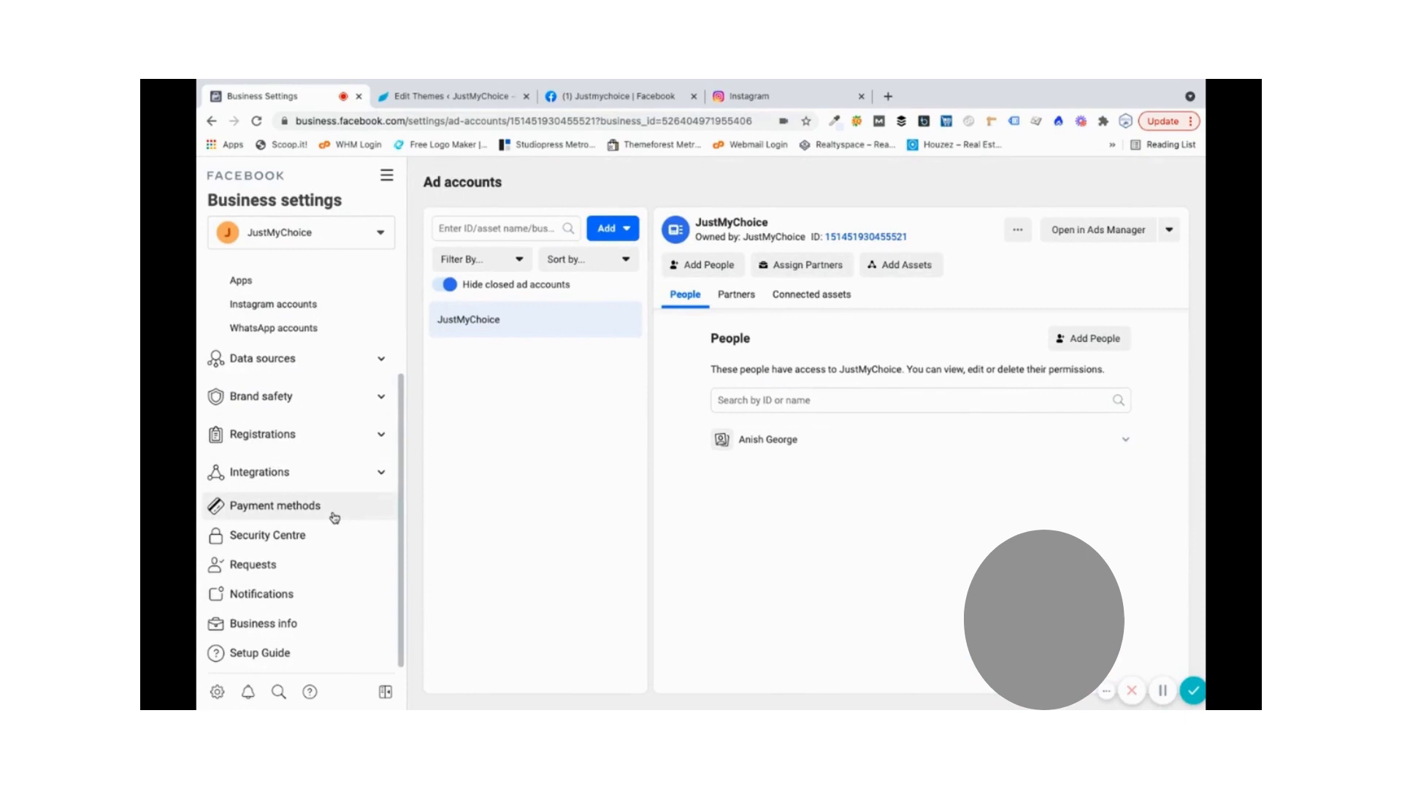
scroll(346, 438, "up", 2)
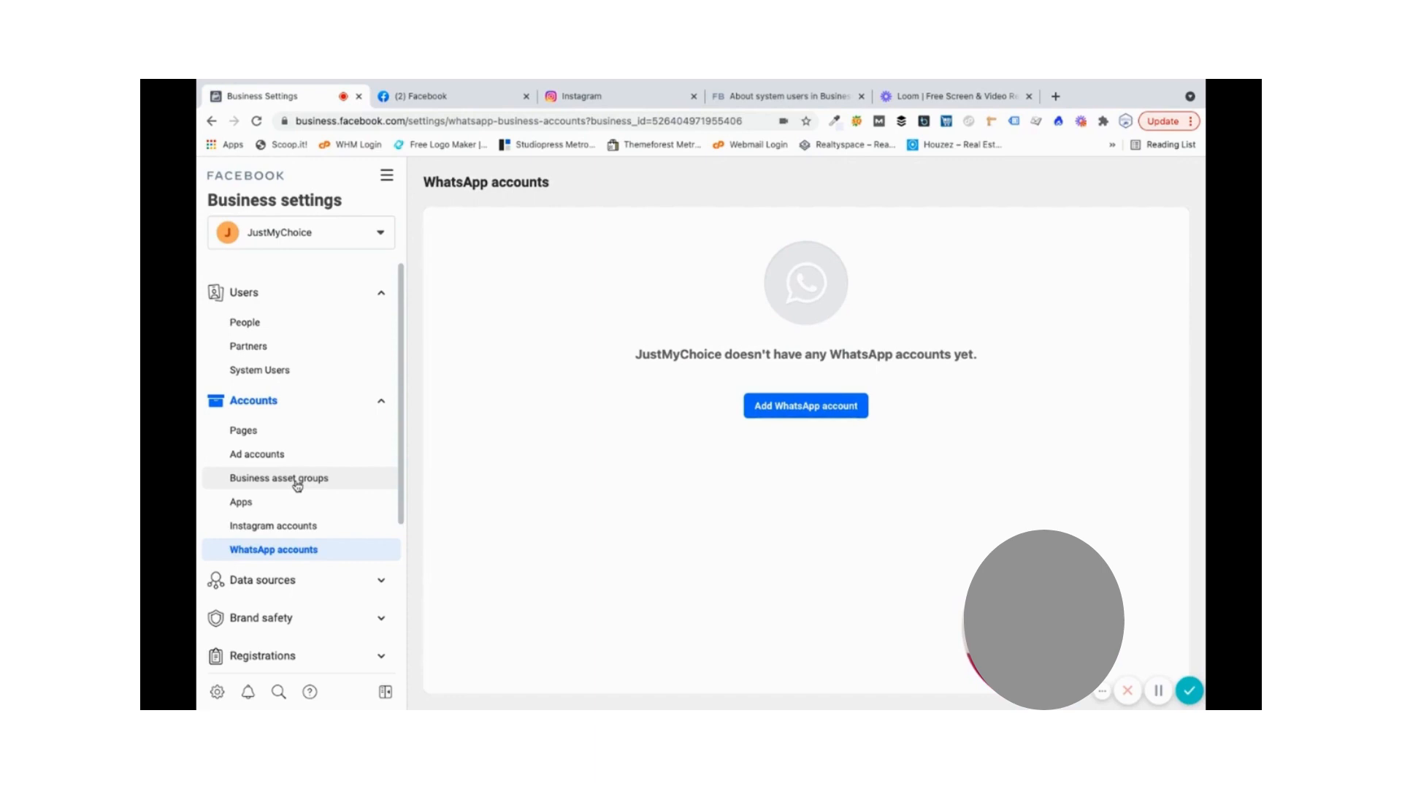
- View People under Users, showing the admin with the Justmychoice Page and ad account
left_click(273, 292)
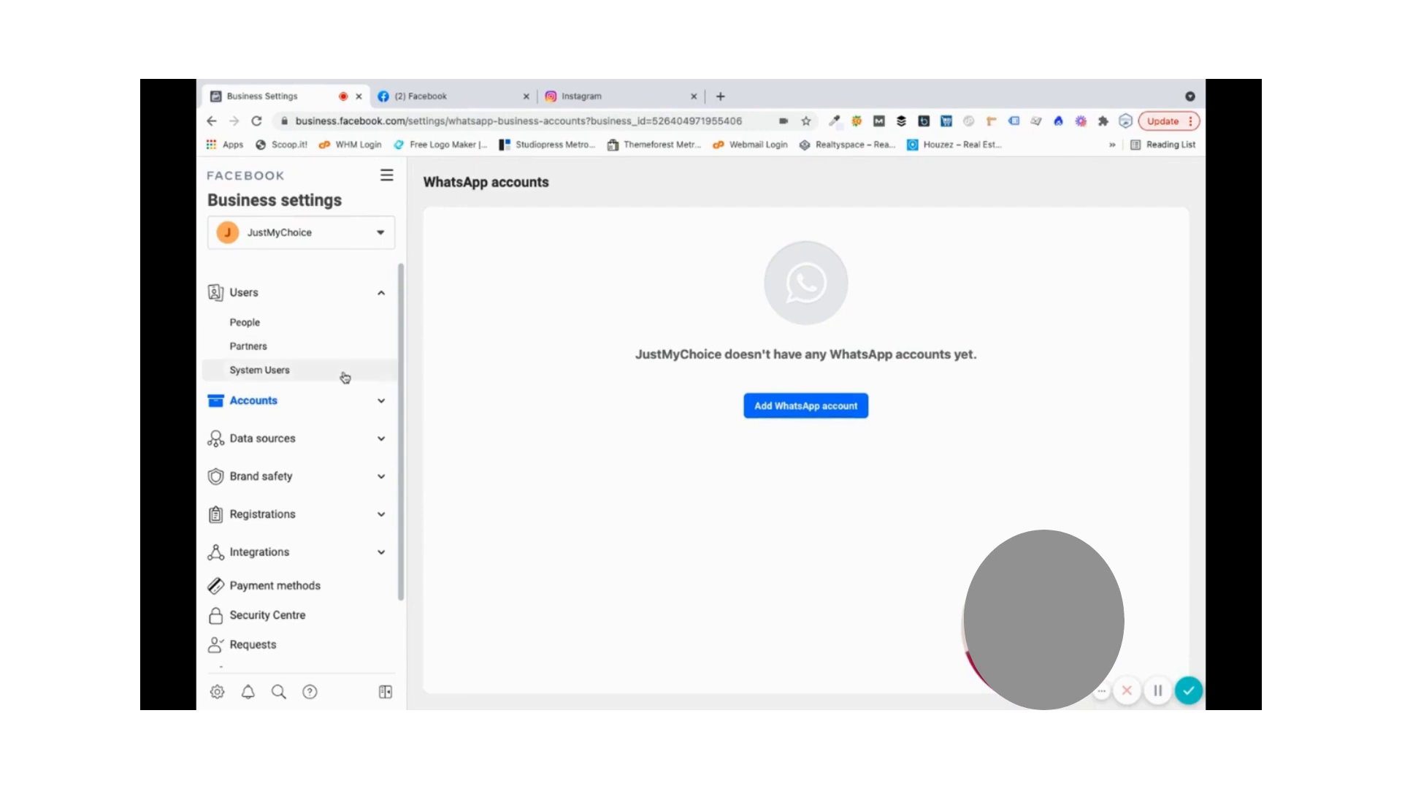
left_click(328, 329)
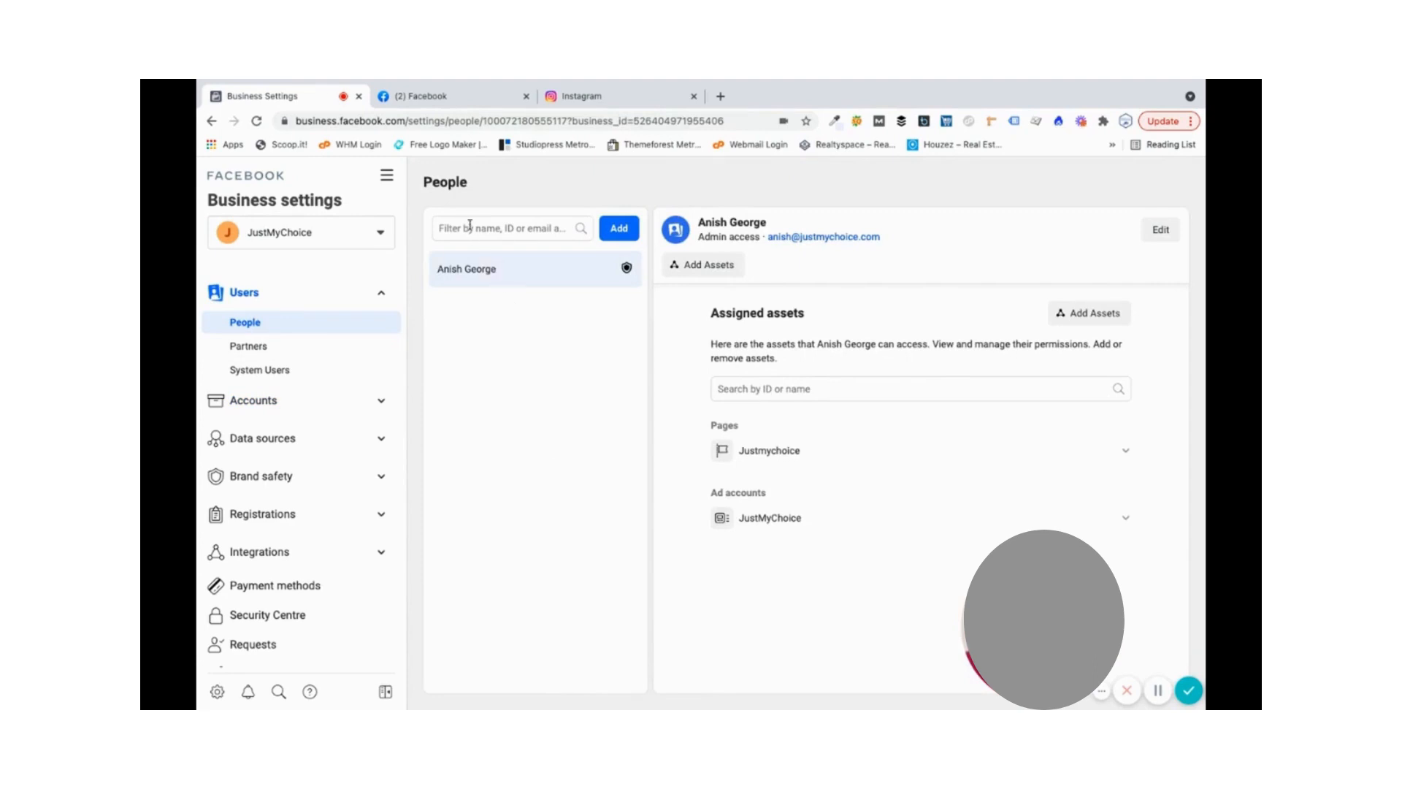
- Invite a new person by their e-mail address with Employee access and continue to asset assignment
left_click(618, 228)
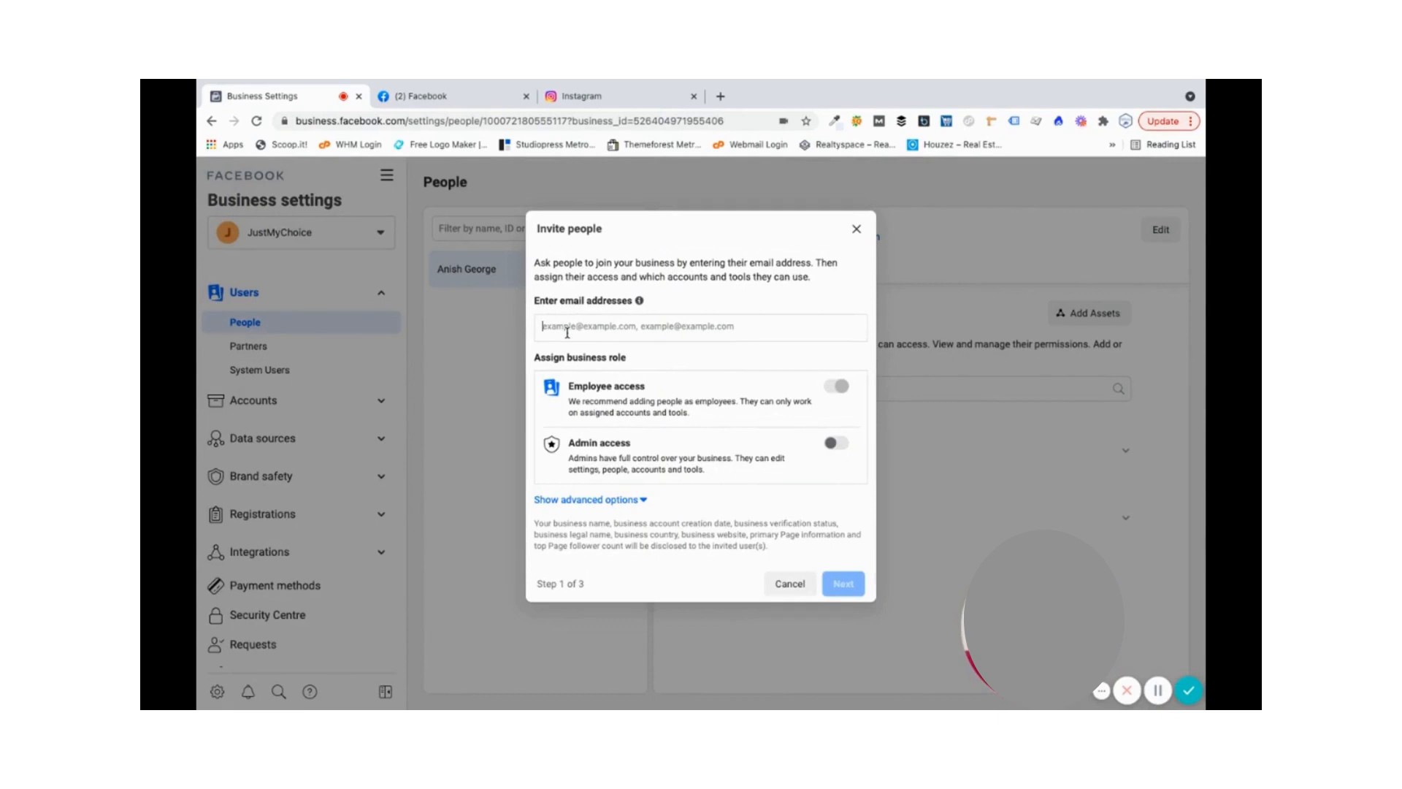
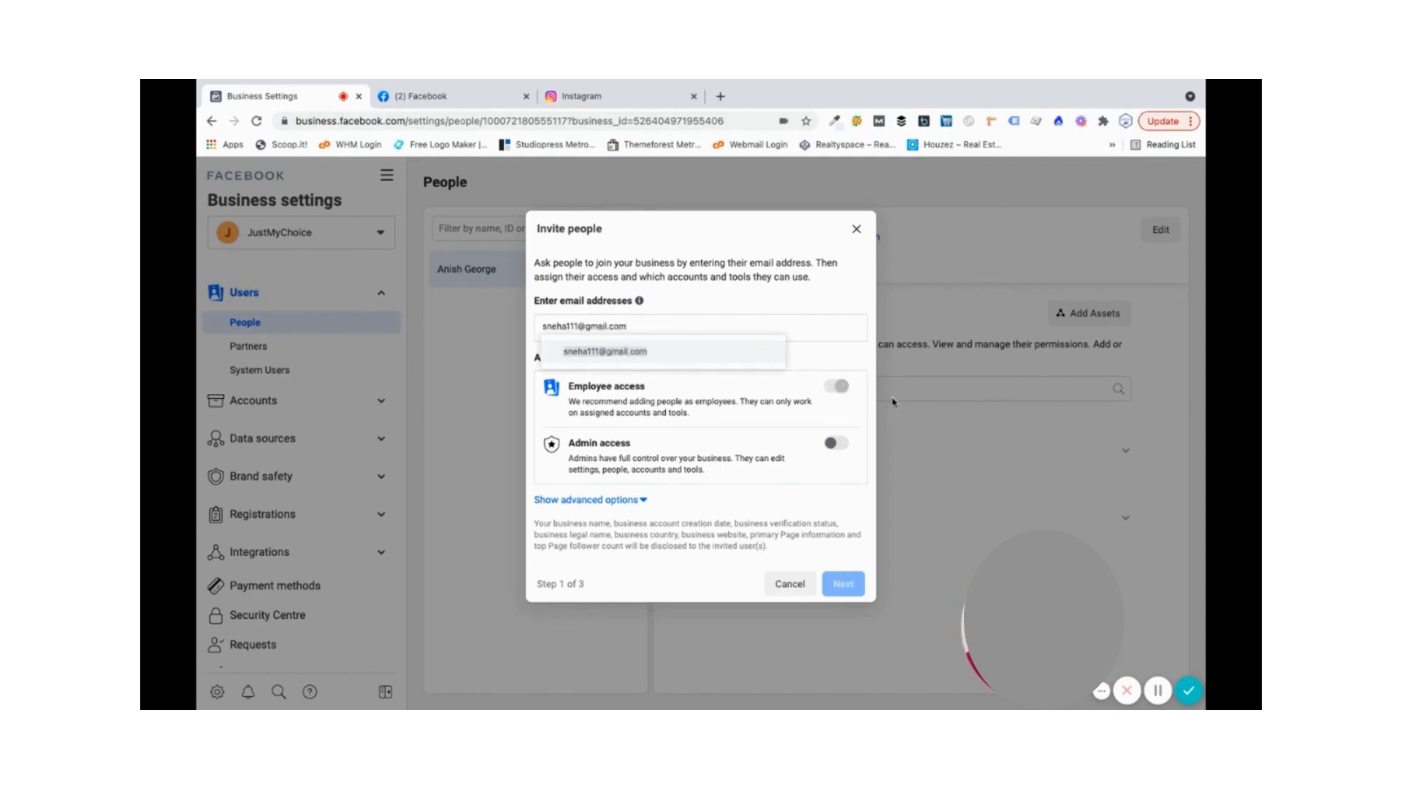
left_click(671, 353)
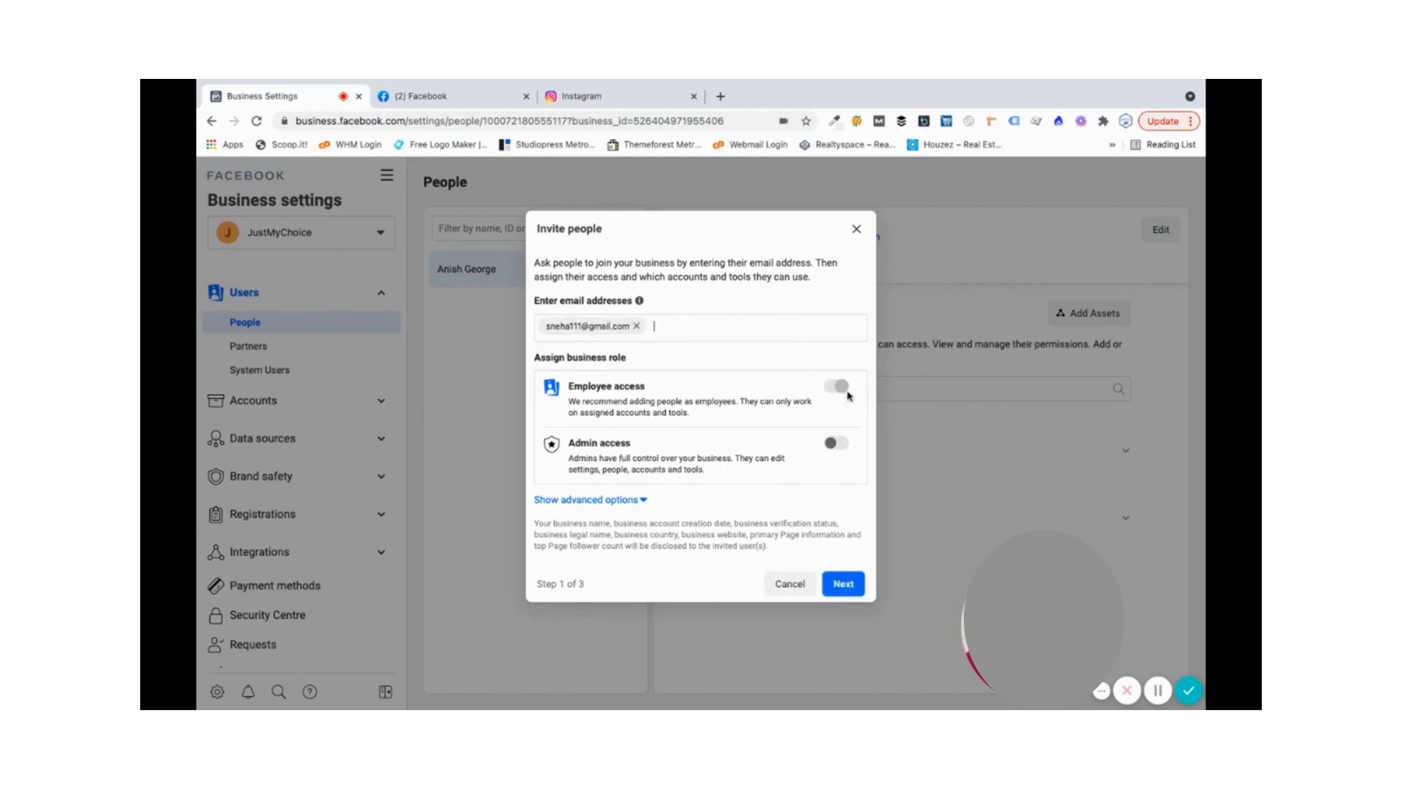
left_click(844, 585)
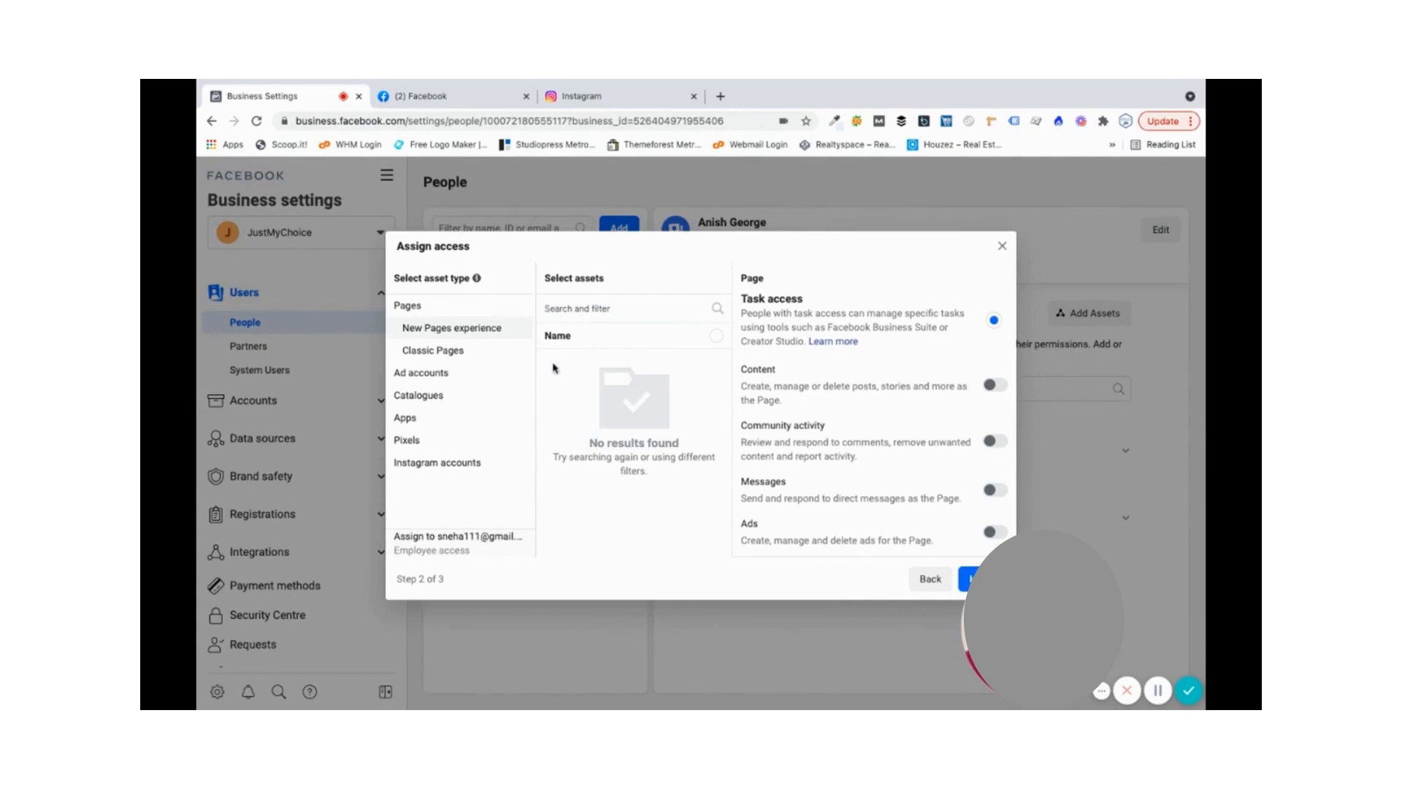
left_click(438, 354)
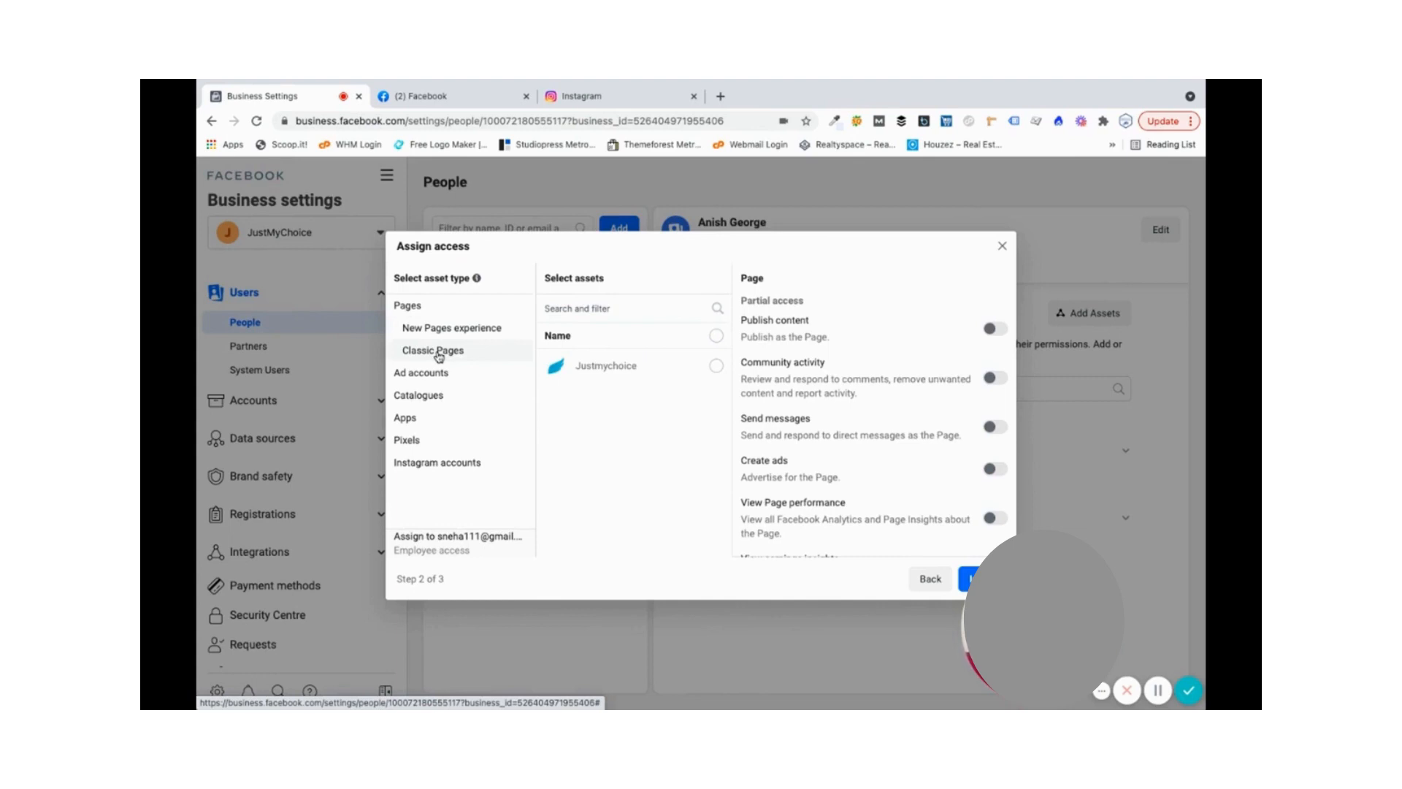
left_click(711, 368)
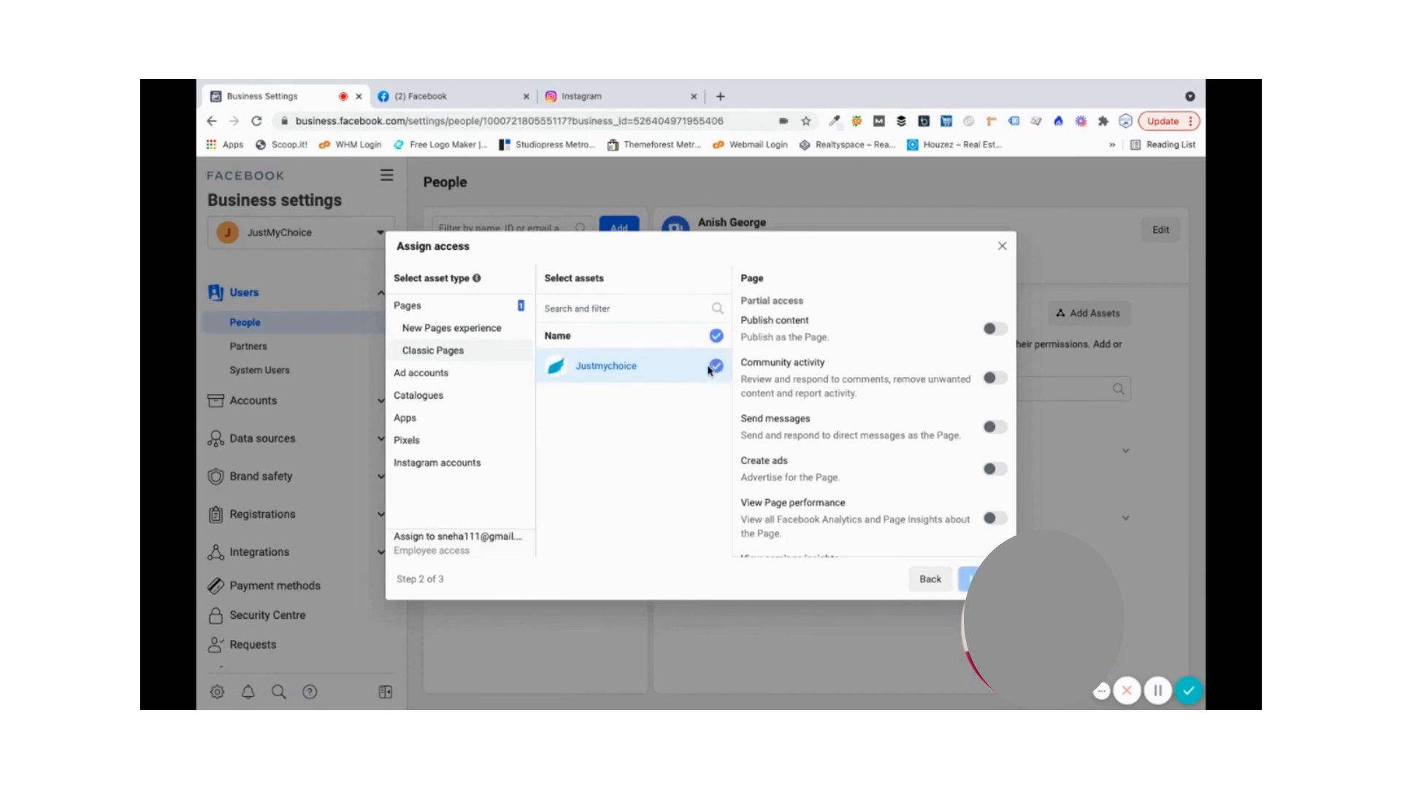
left_click(484, 465)
left_click(713, 366)
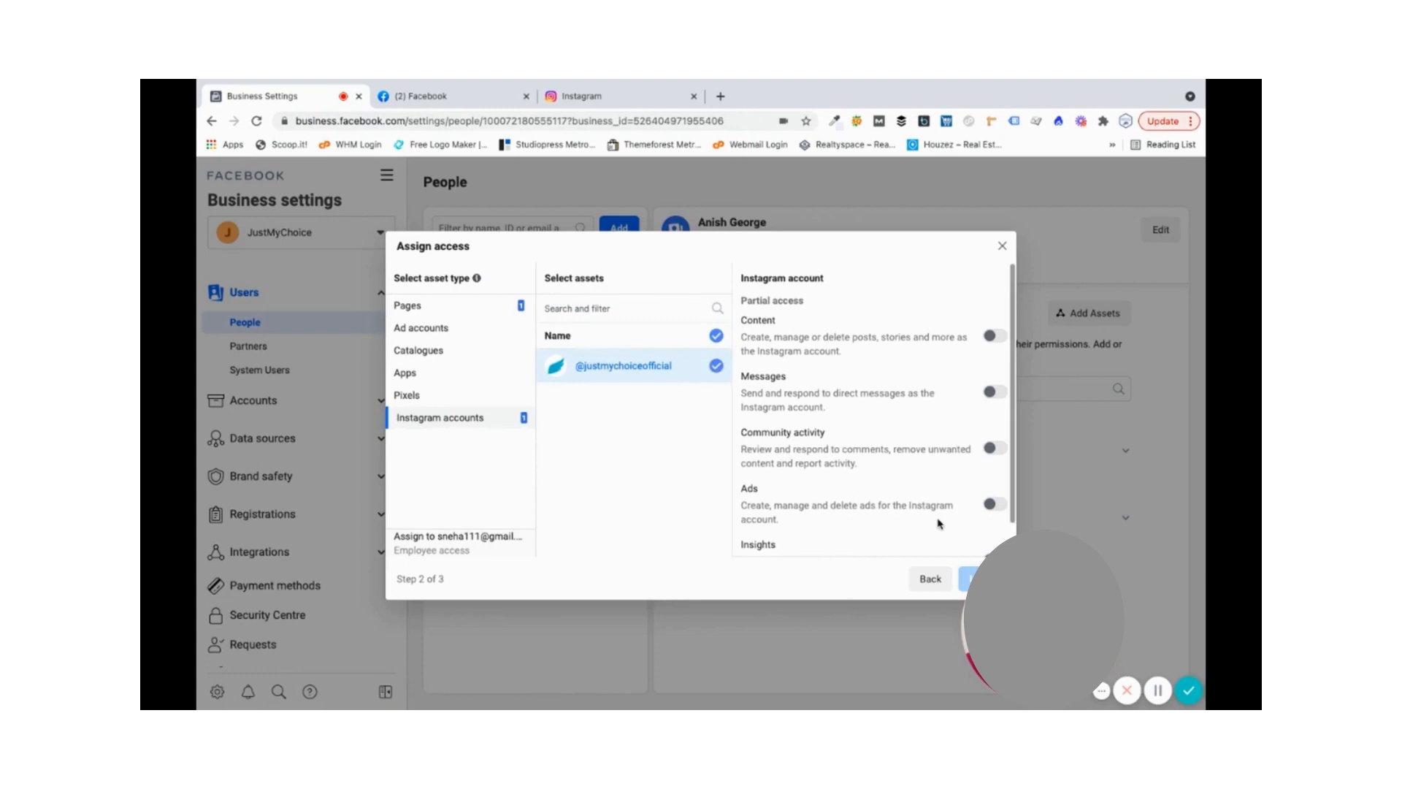
left_click(997, 336)
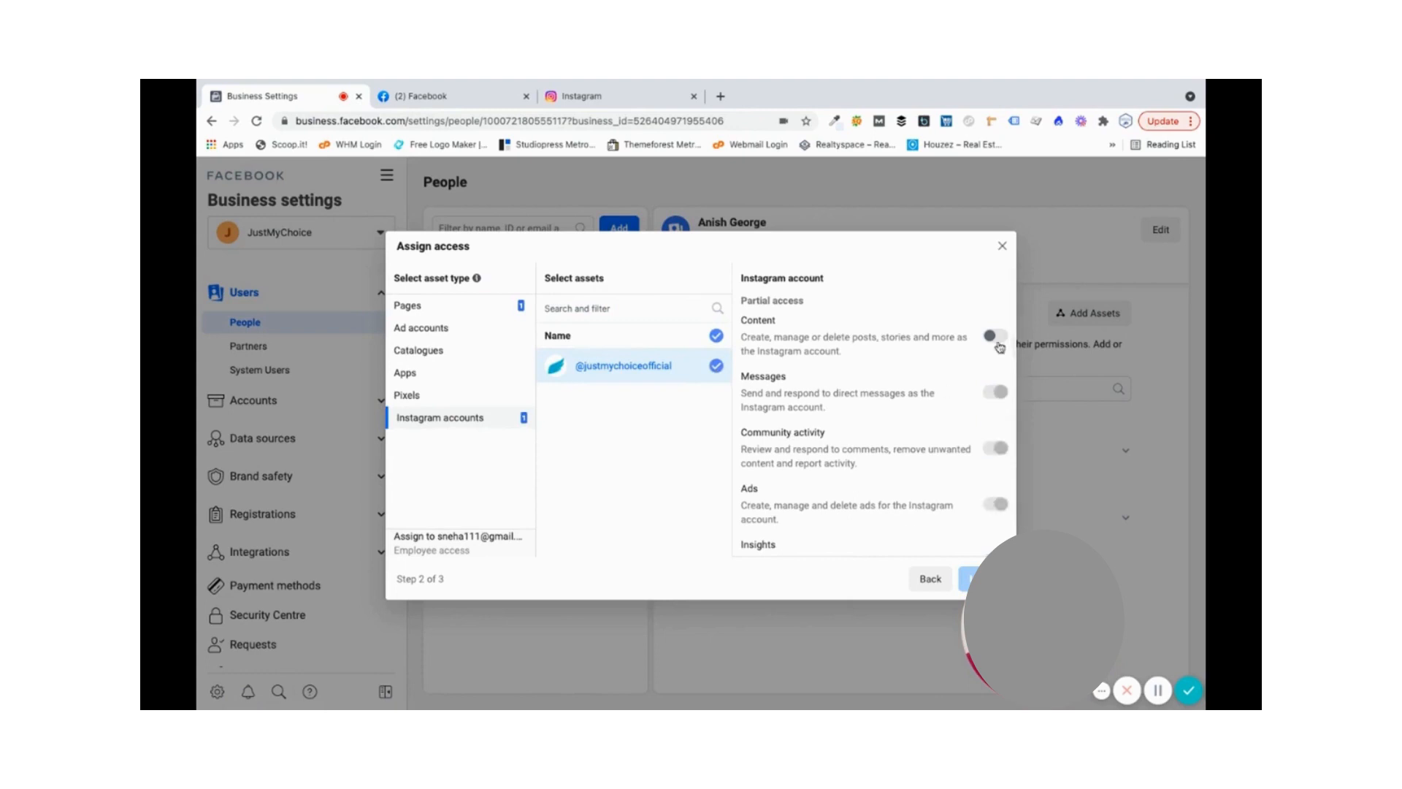
scroll(924, 464, "down", 2)
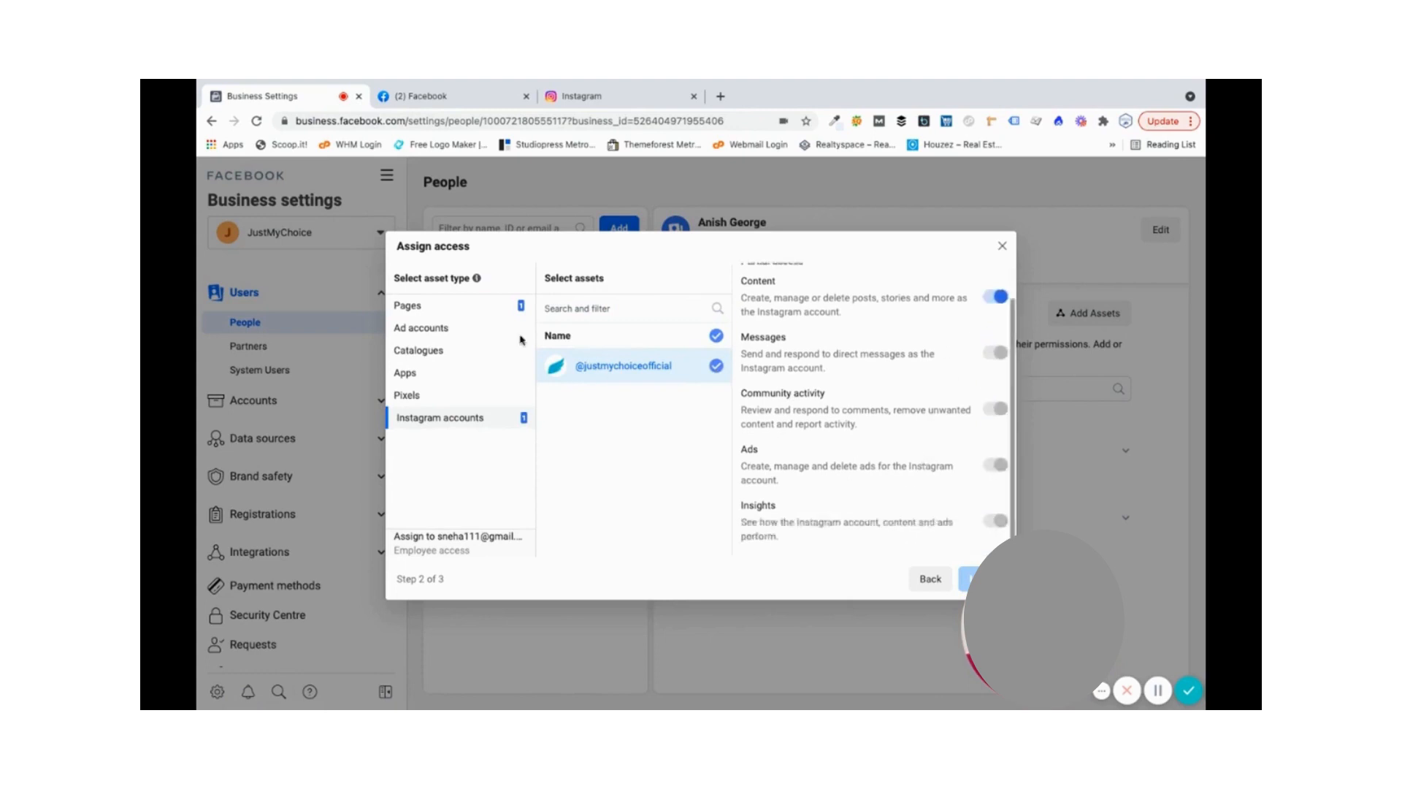
- Give the Page Insights and content permissions, leave ads off, and return to step 1
left_click(485, 305)
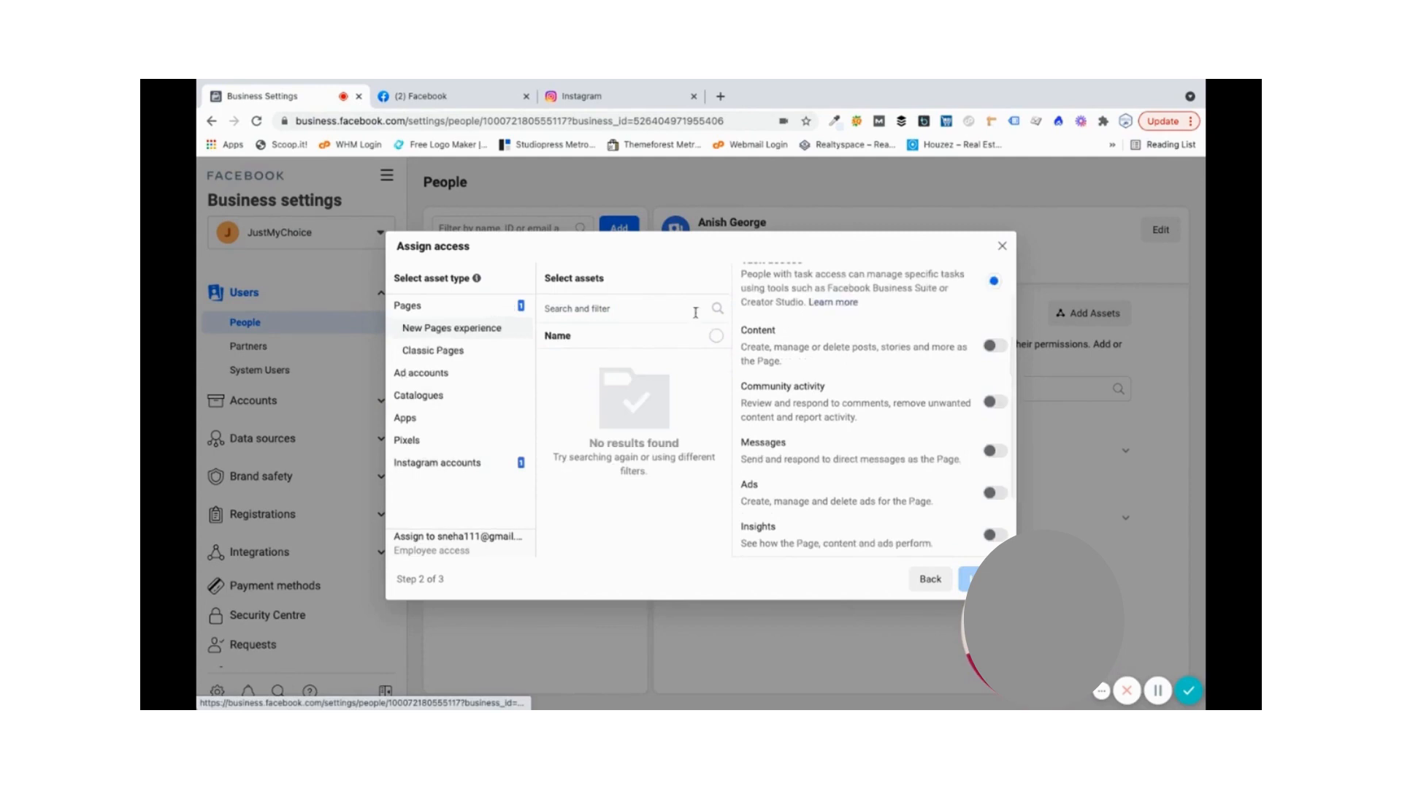
left_click(996, 534)
left_click(996, 344)
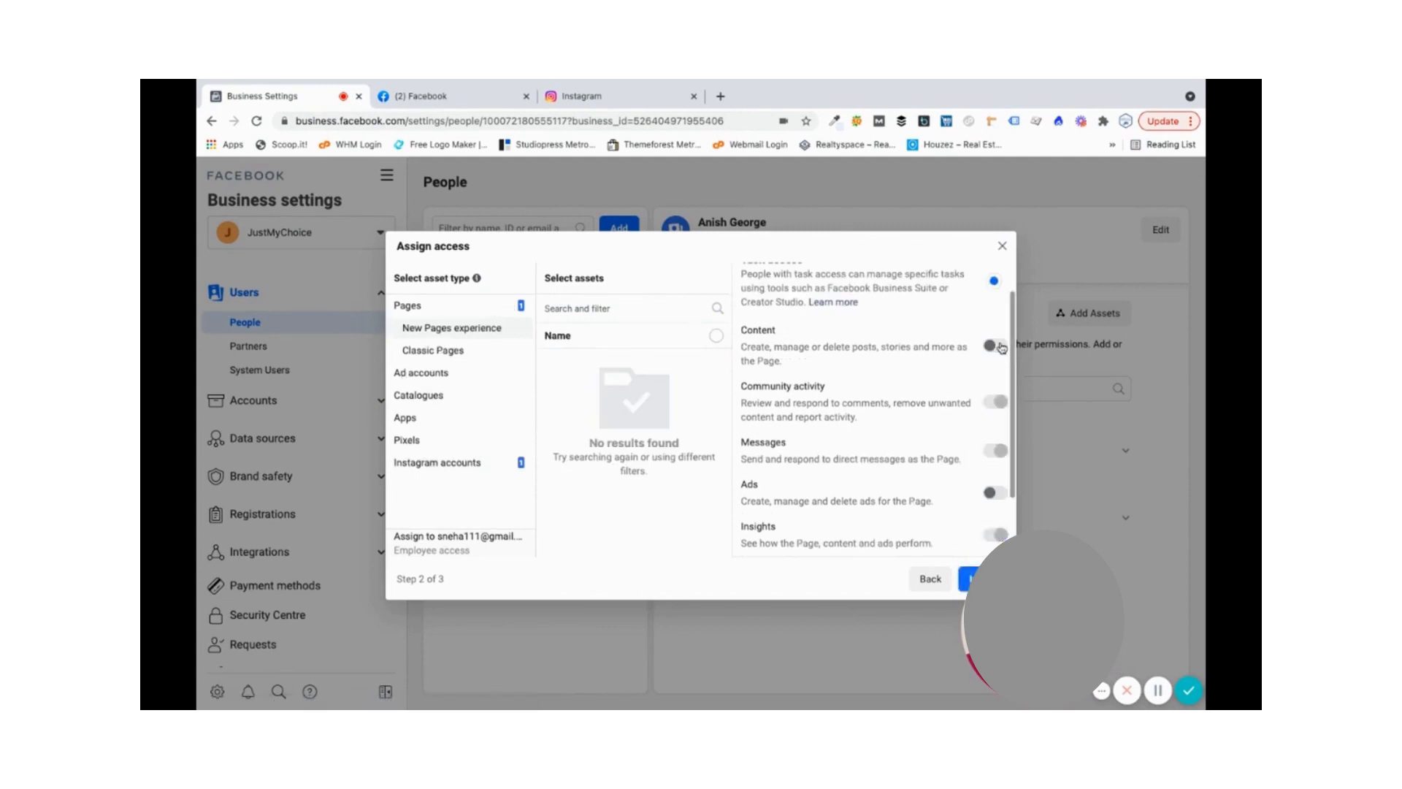
scroll(867, 474, "down", 2)
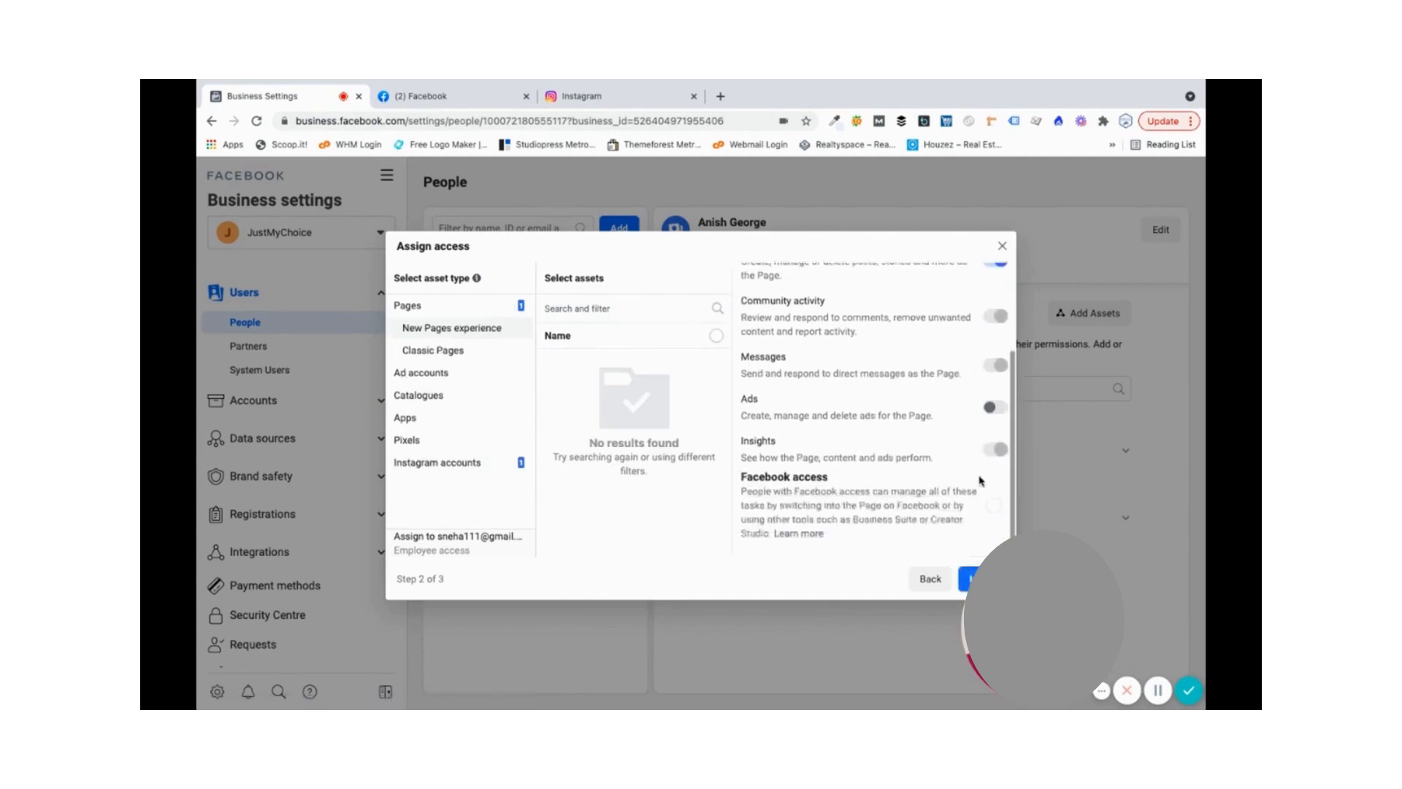
left_click(1001, 407)
left_click(1000, 407)
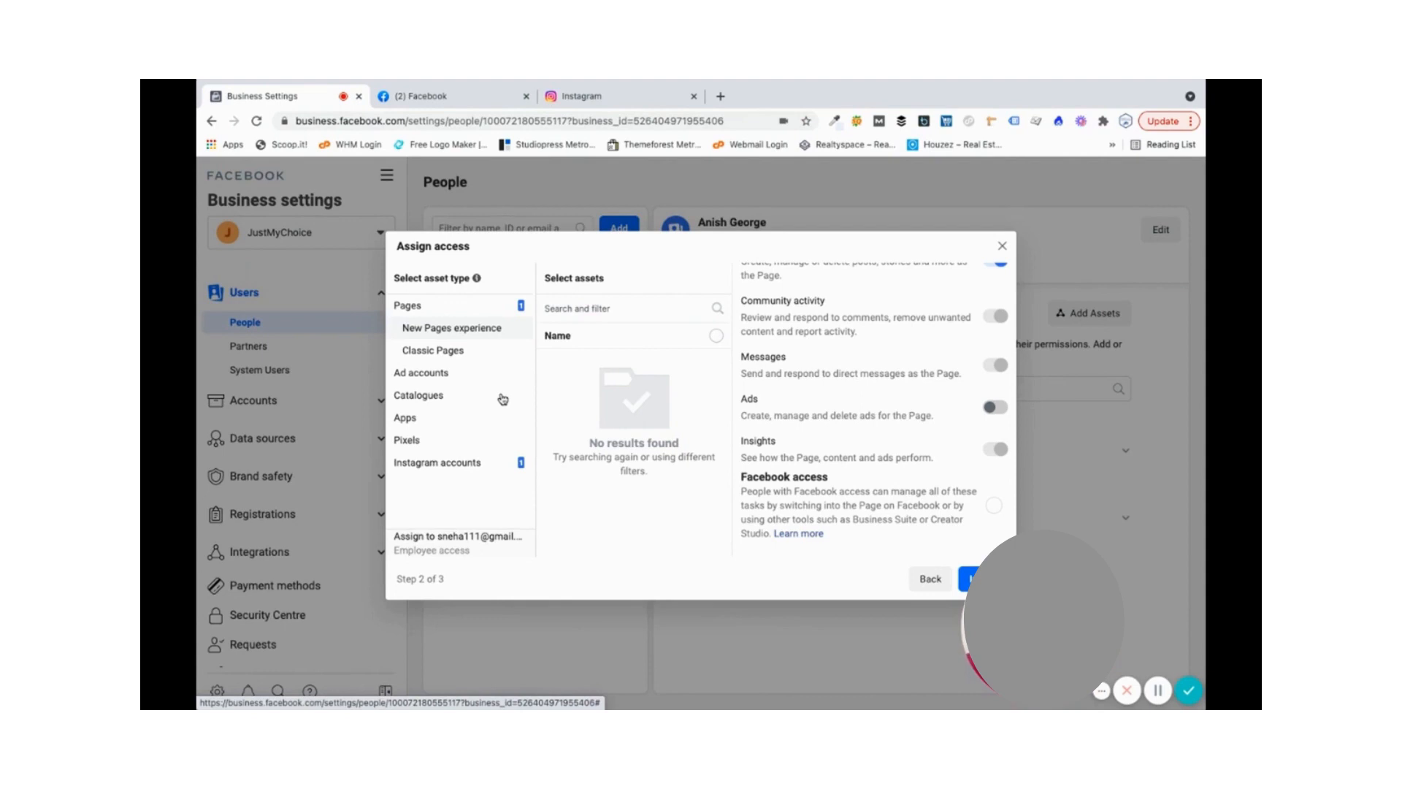
left_click(925, 579)
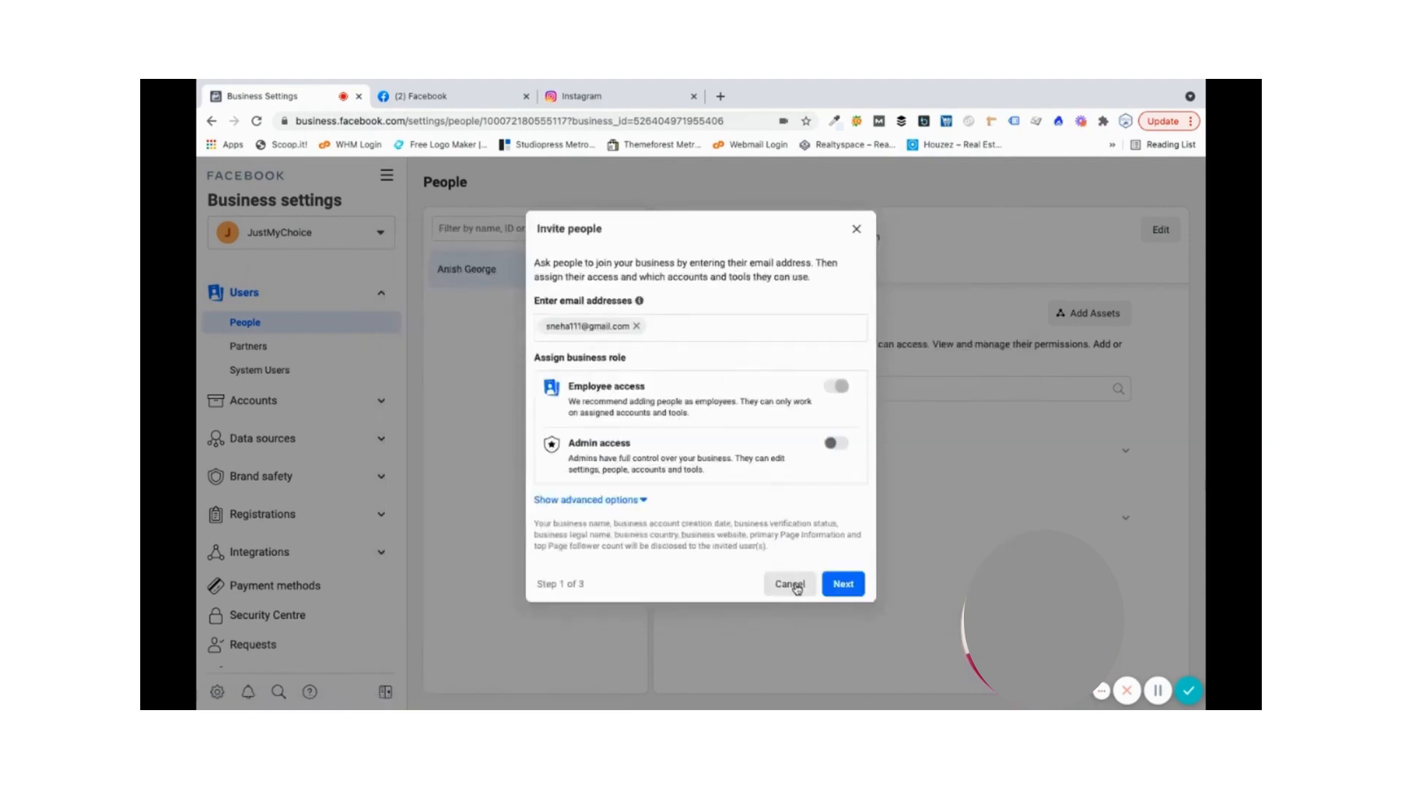
- Cancel the invitation, try and dismiss Add on the empty Partners page, then open Business info
left_click(791, 583)
left_click(319, 352)
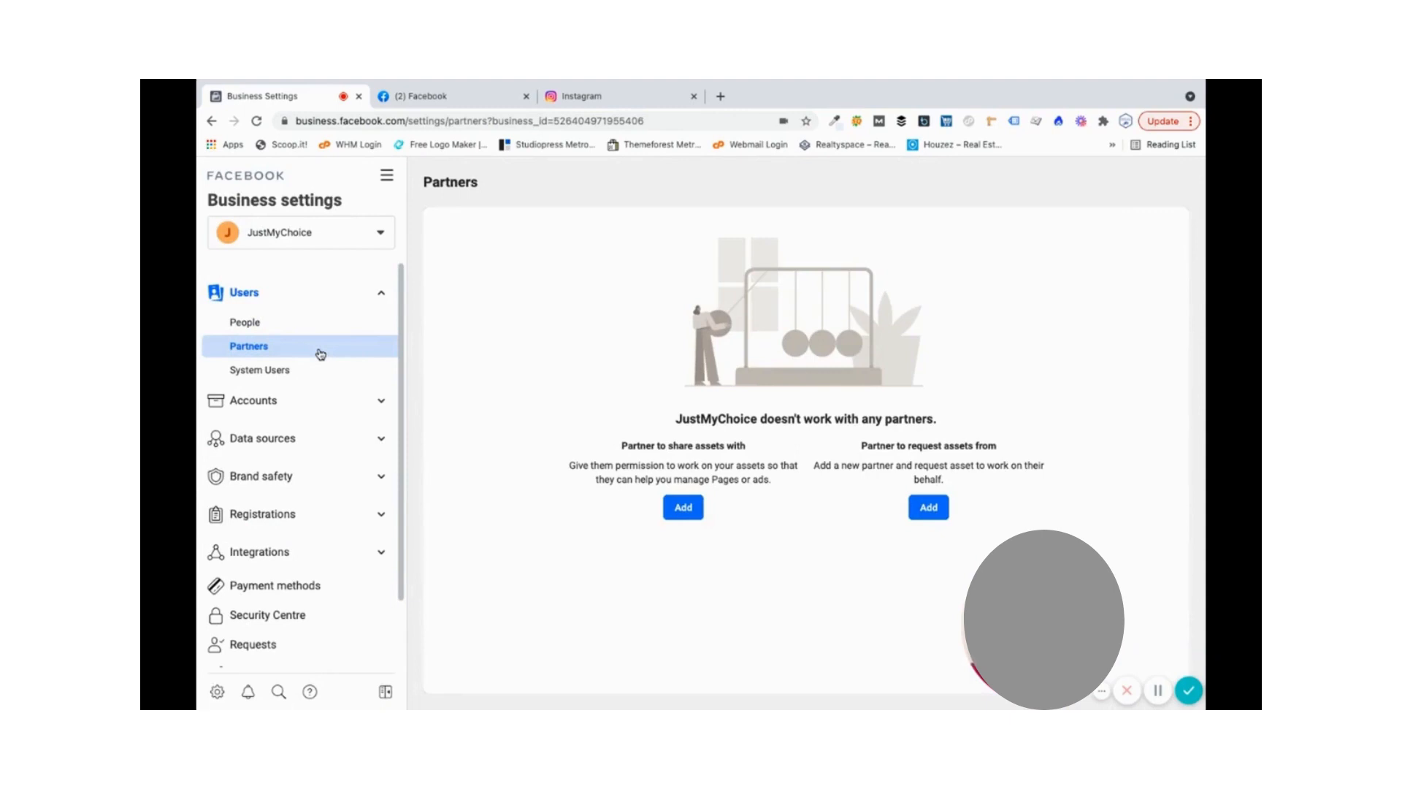
left_click(687, 510)
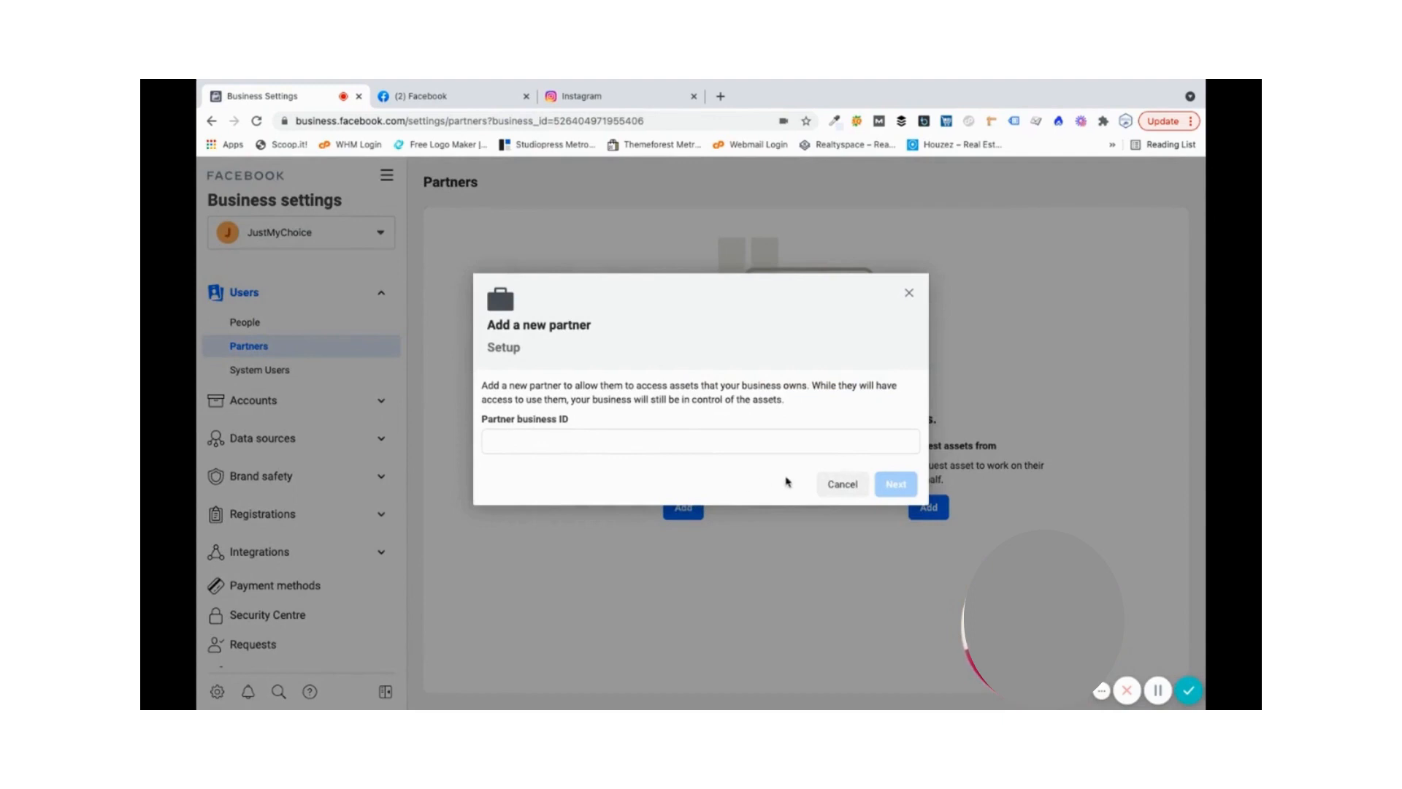
left_click(841, 485)
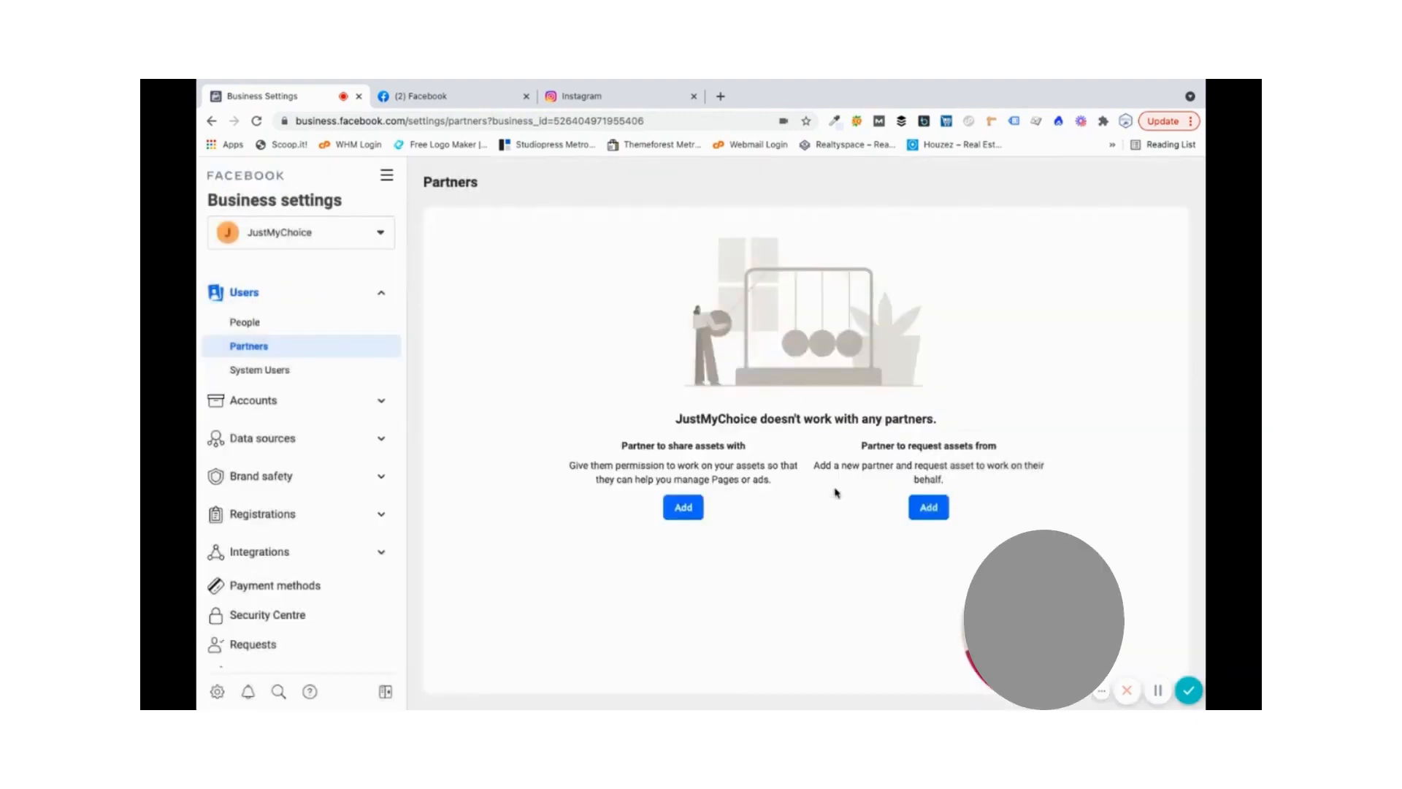
scroll(335, 554, "down", 2)
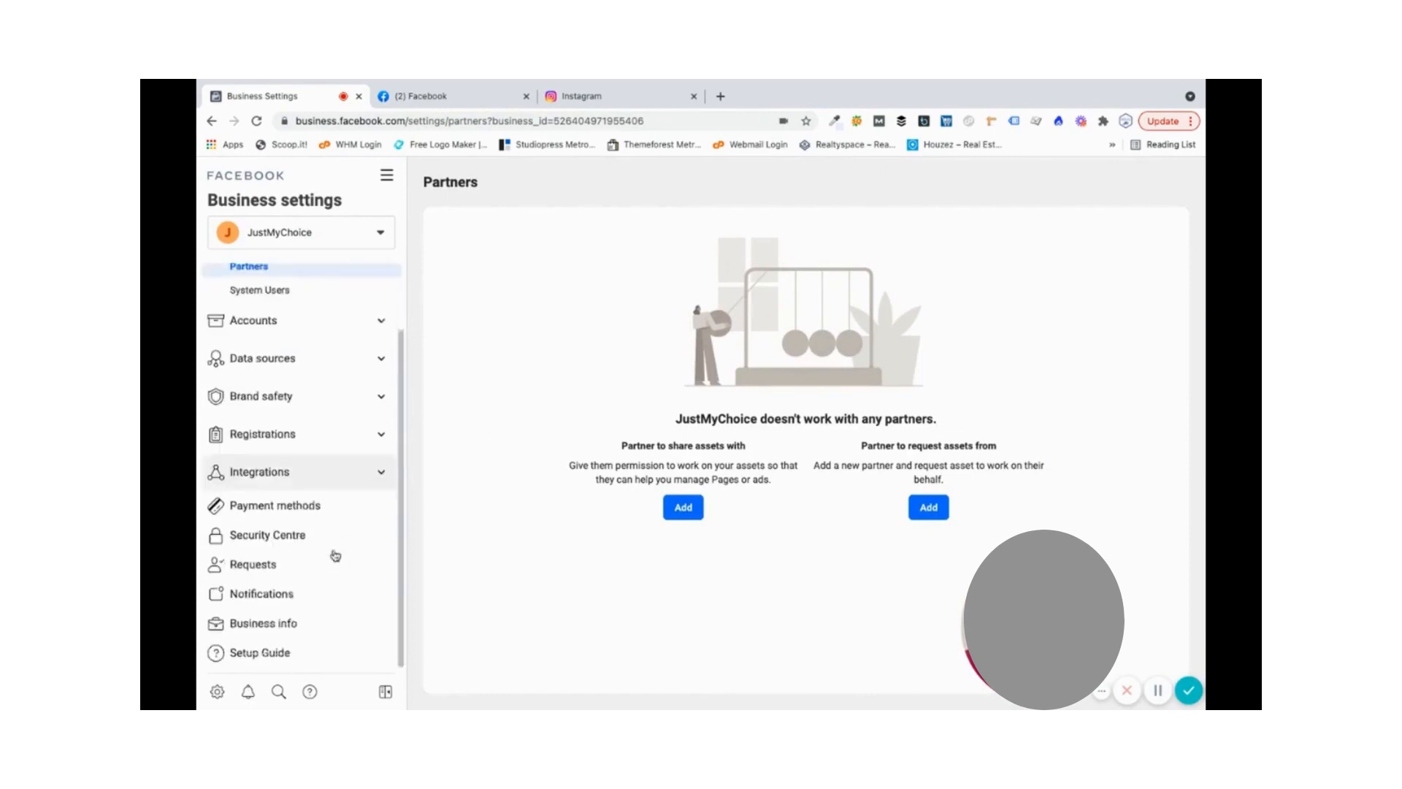
left_click(303, 622)
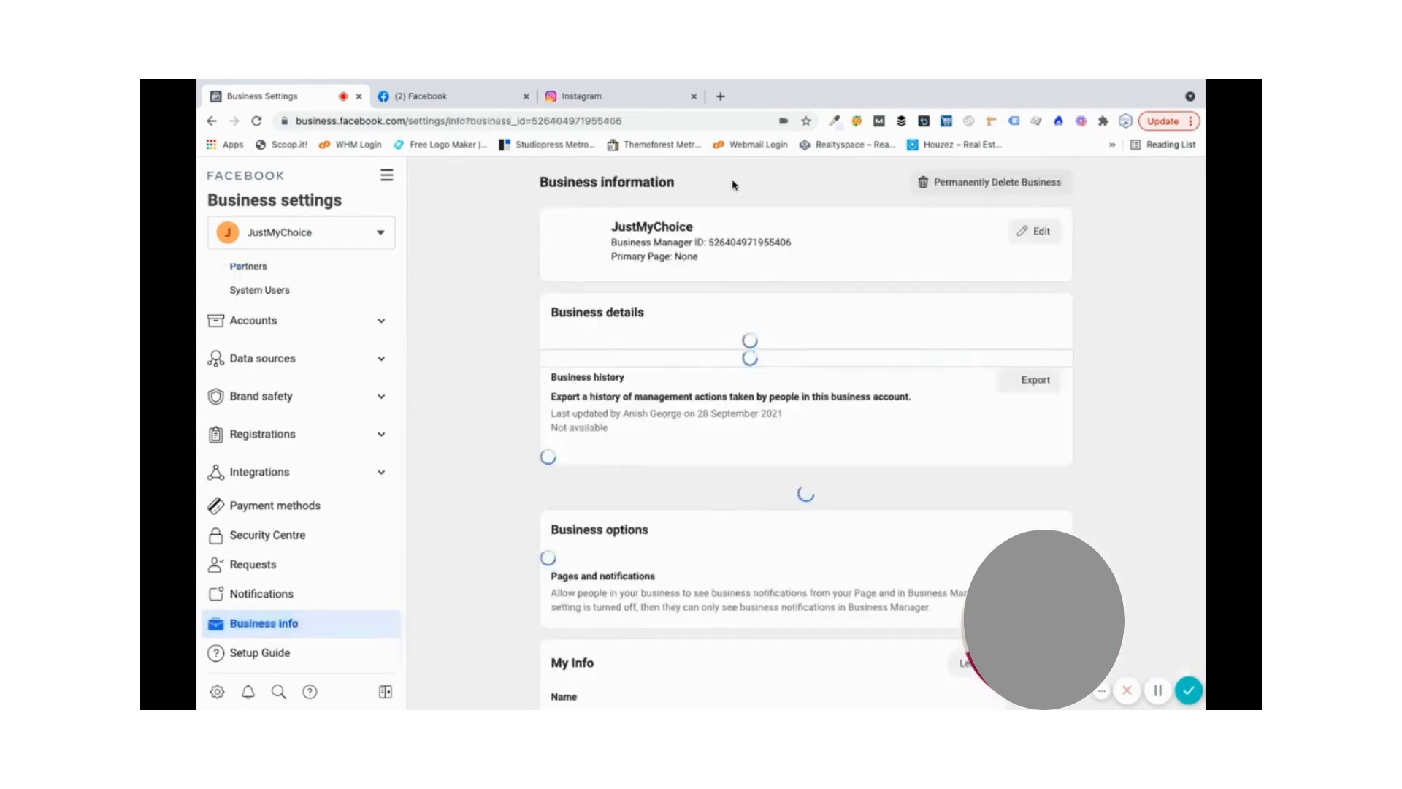
- Highlight the Business Manager ID, then view the empty System Users page
left_click_drag(708, 243, 793, 247)
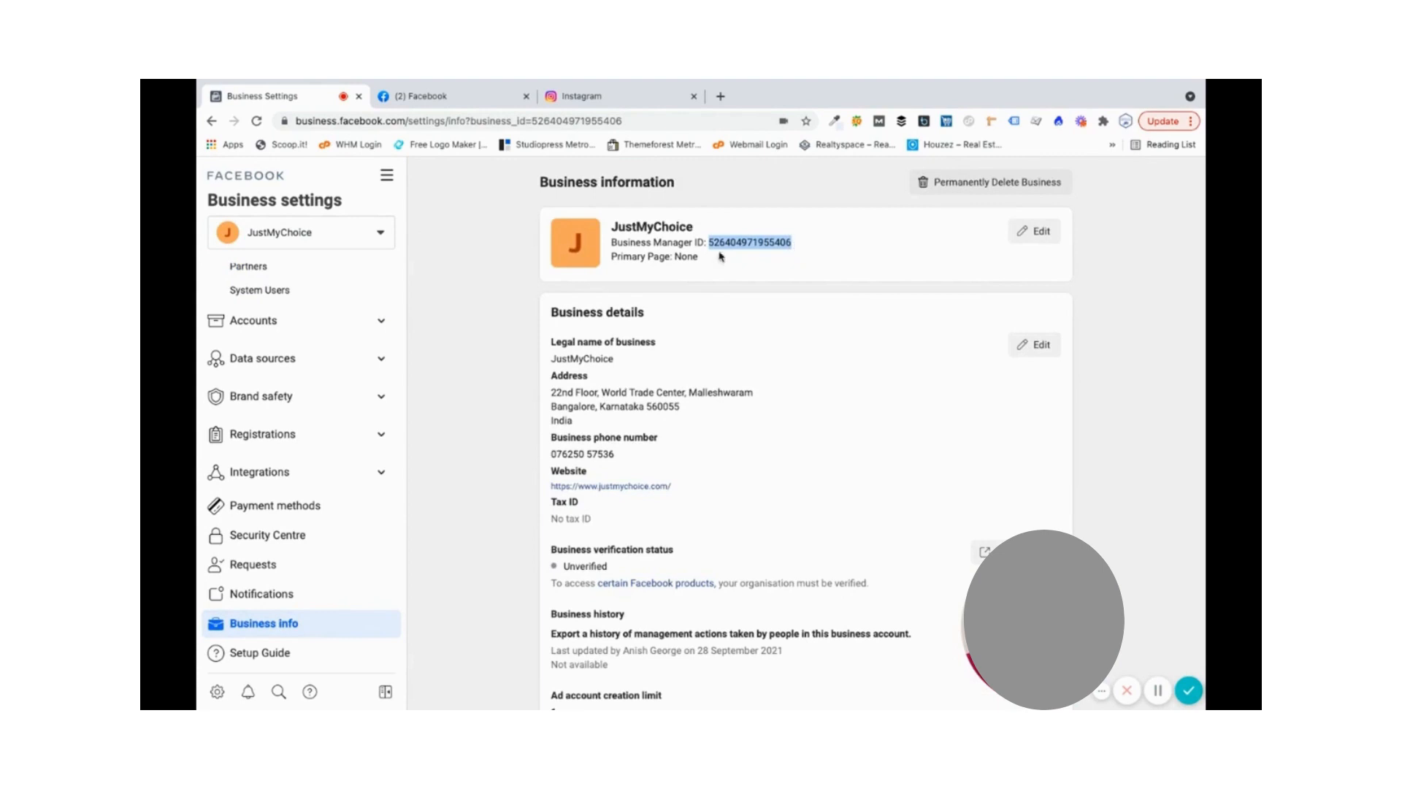
left_click(321, 271)
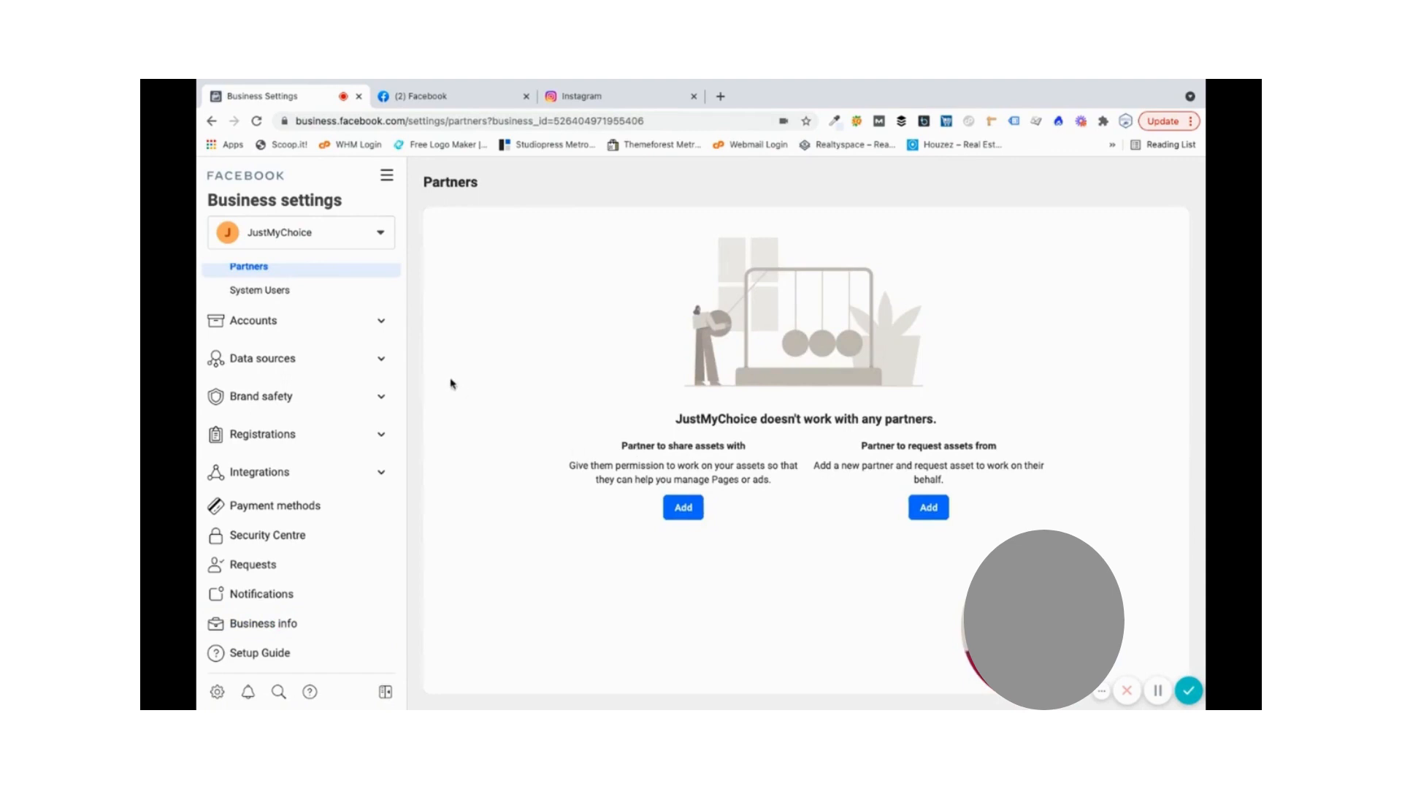
left_click(298, 298)
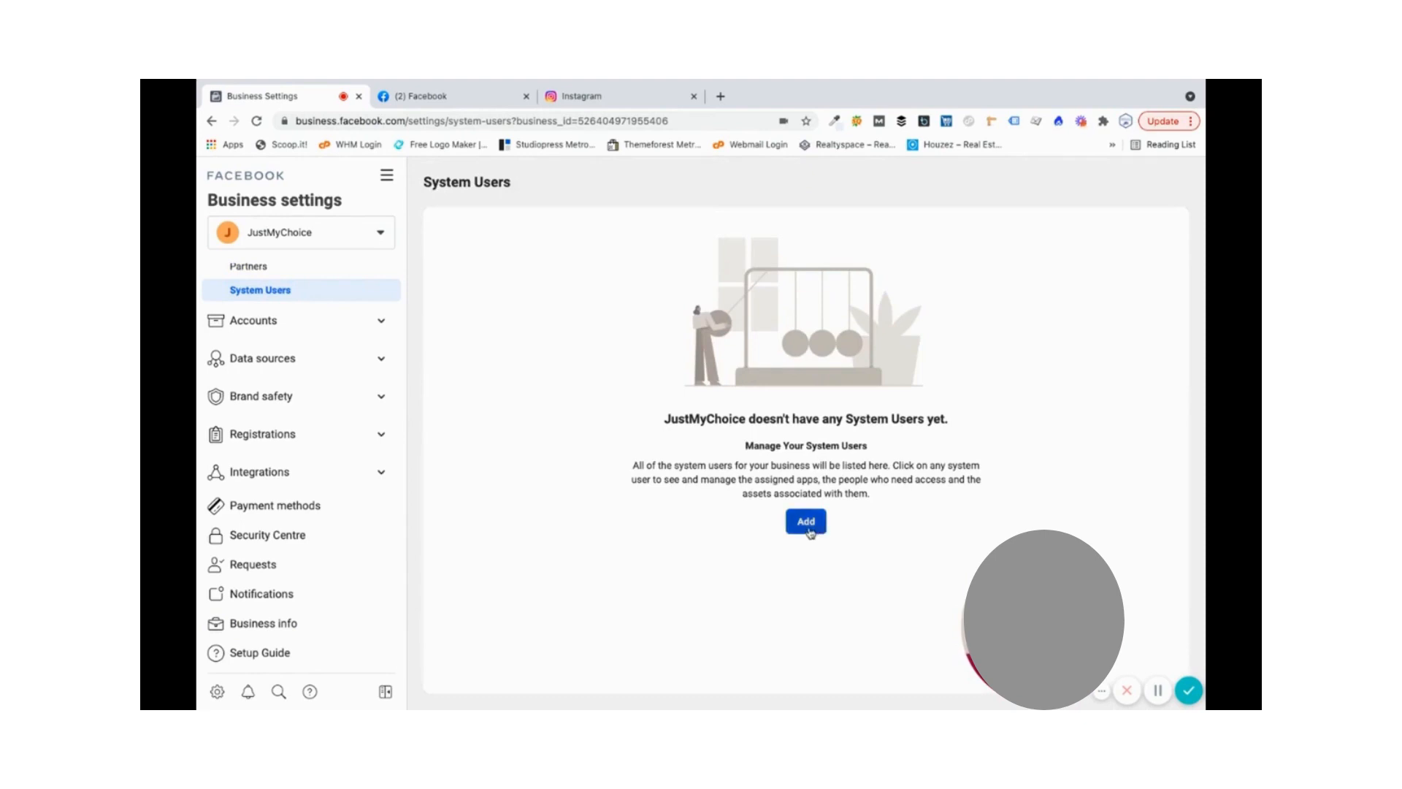
- Switch to the JustMyChoice - SEO Academy business and view its System Users
left_click(364, 235)
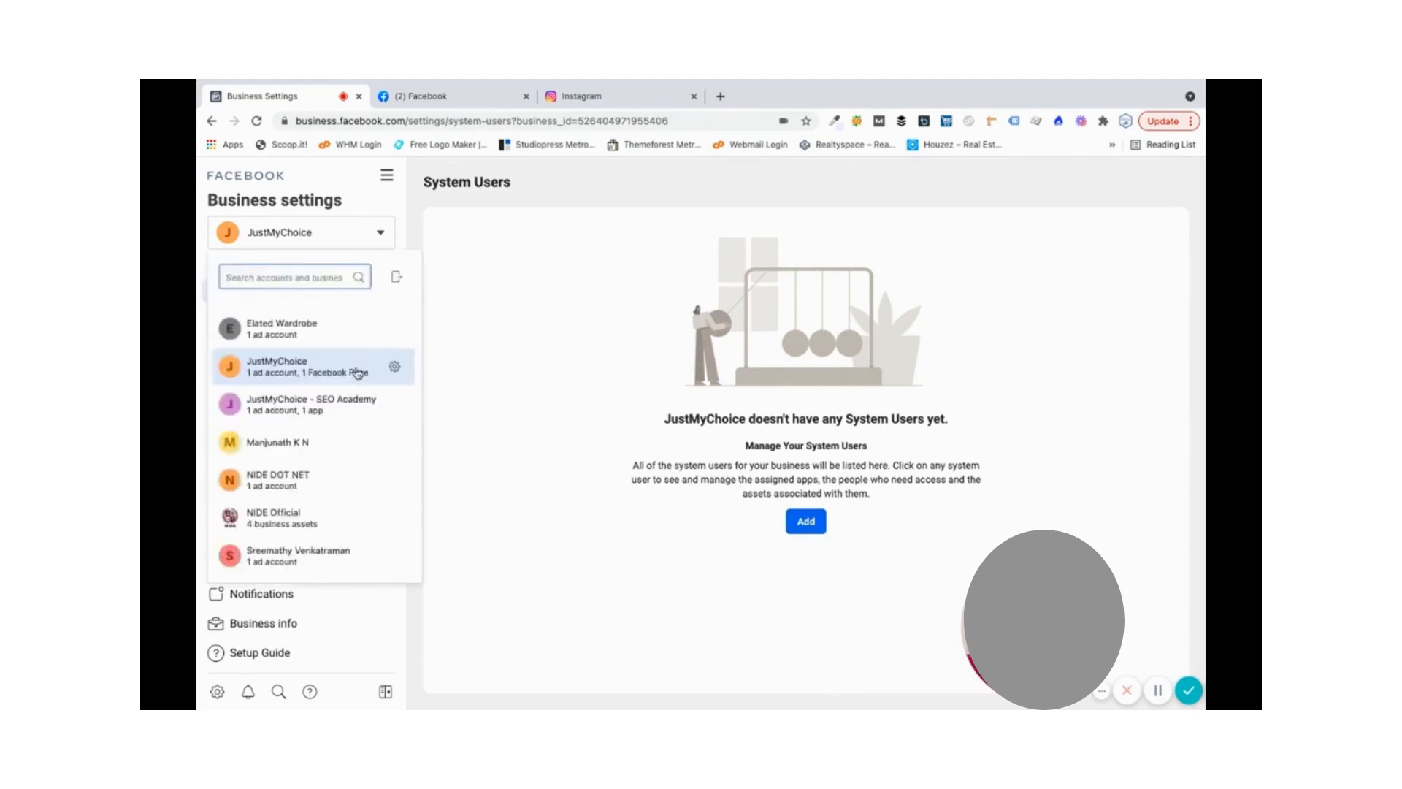
left_click(337, 406)
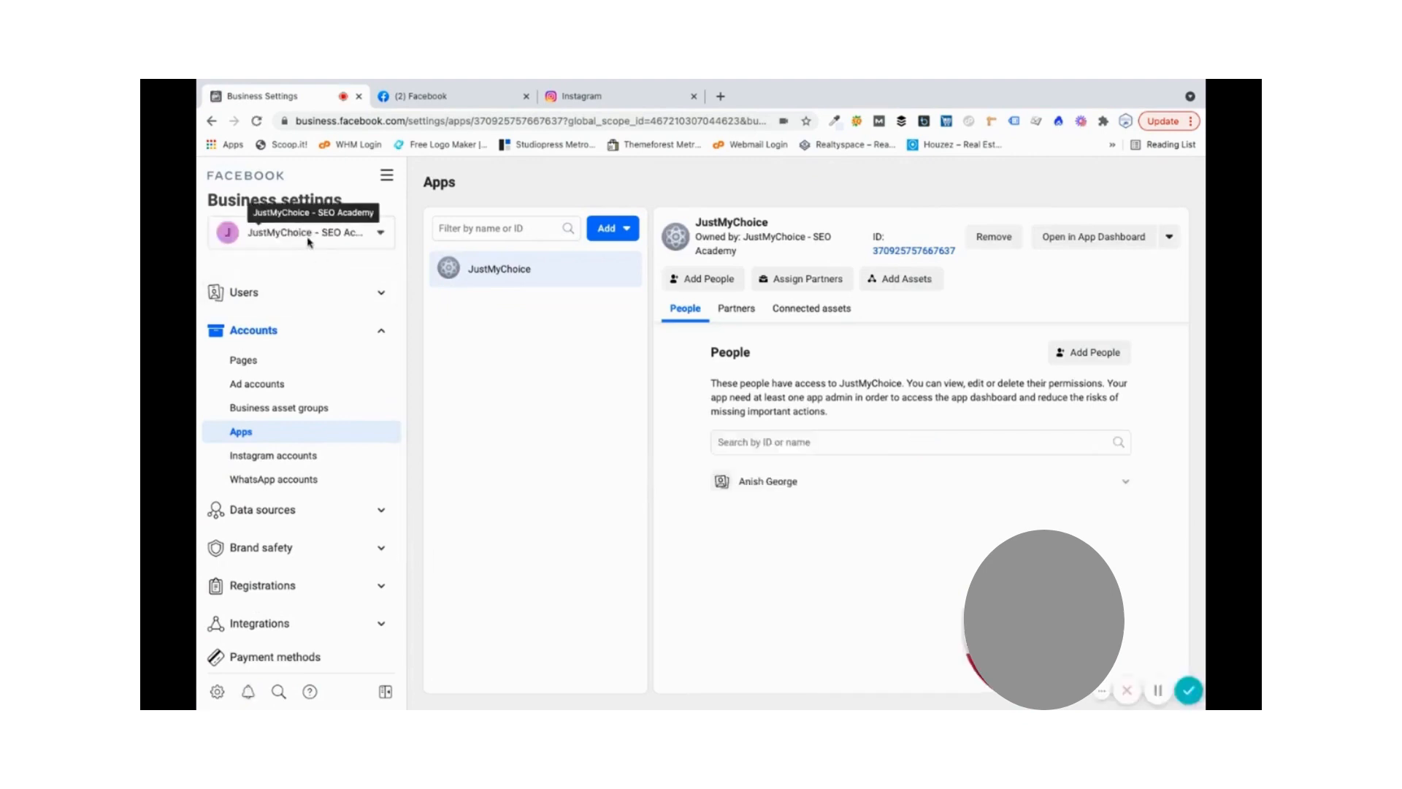
left_click(326, 297)
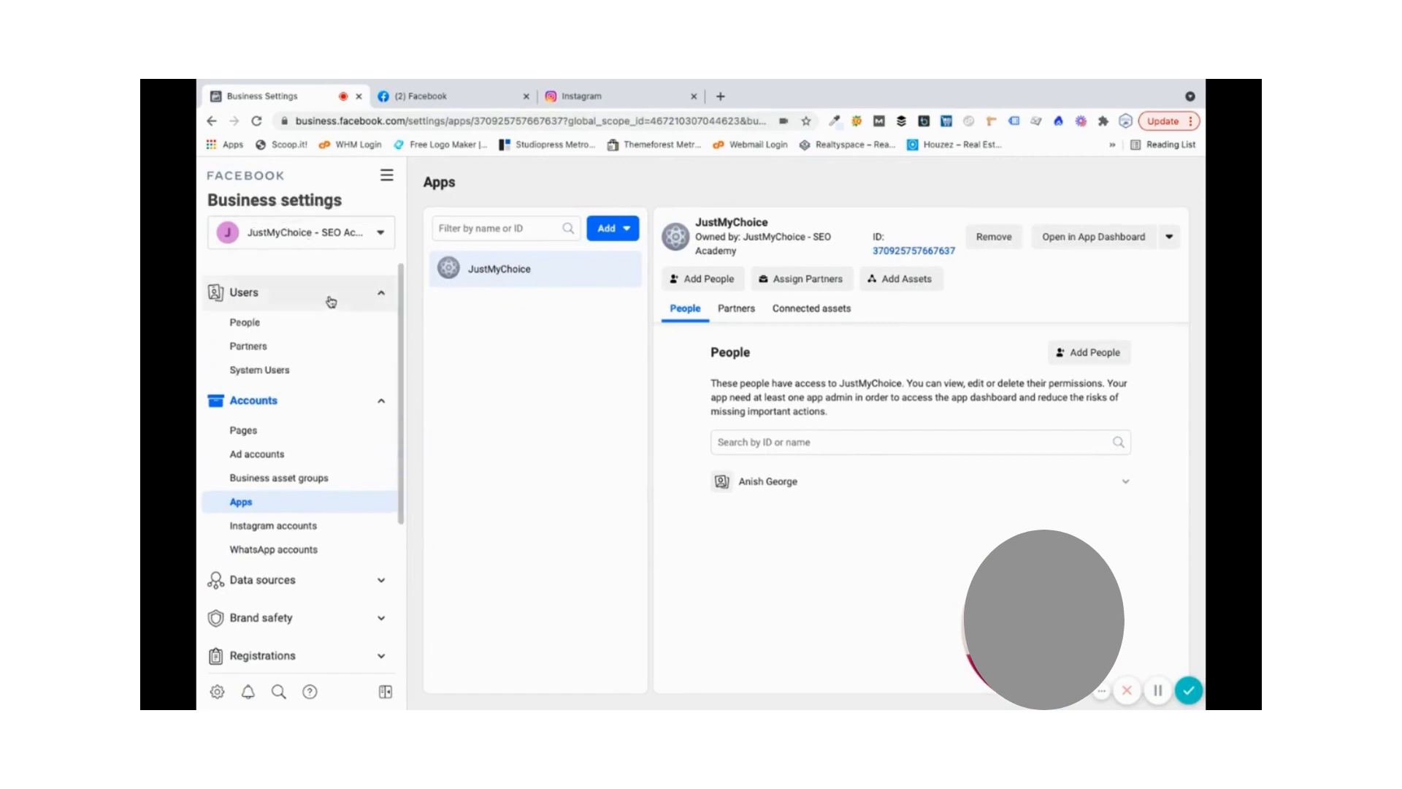
left_click(288, 371)
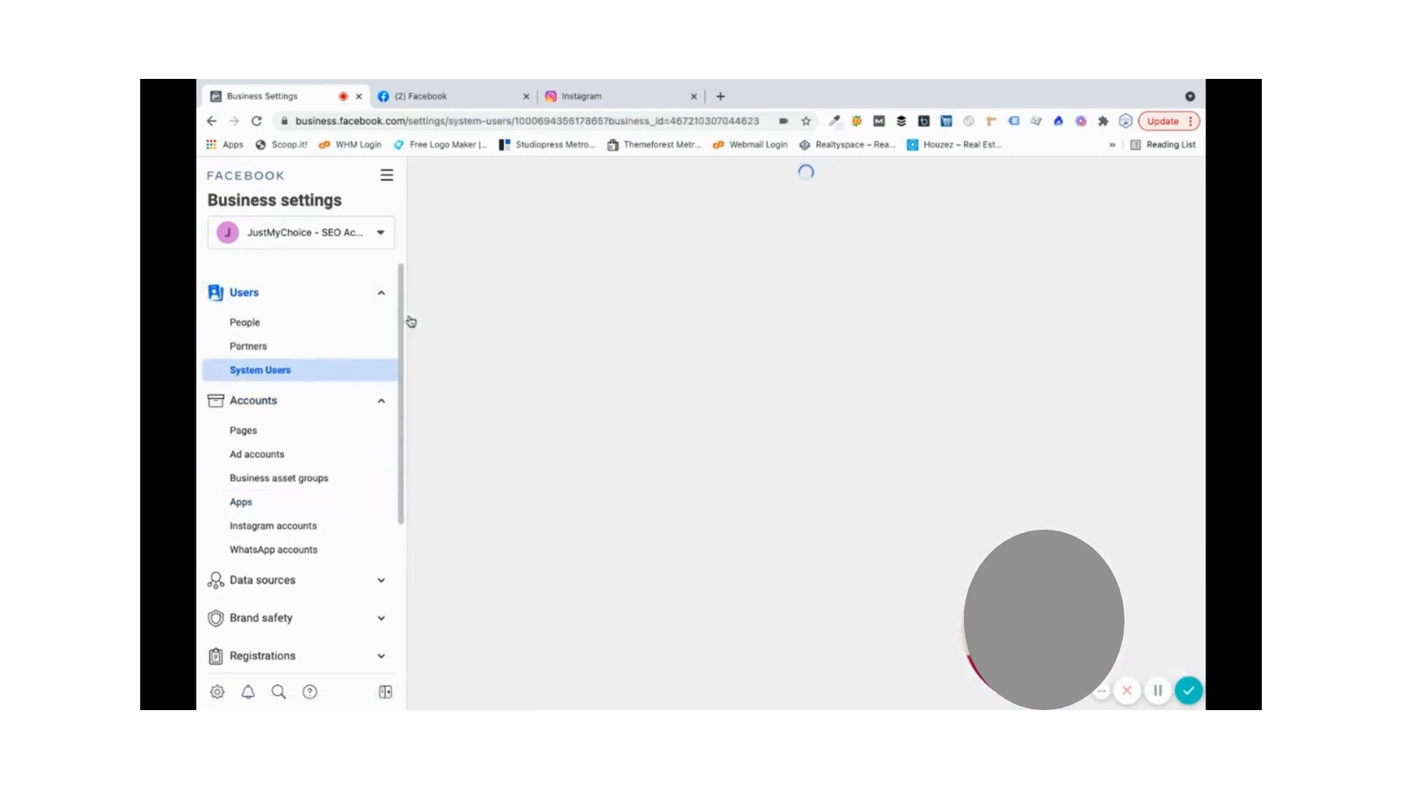